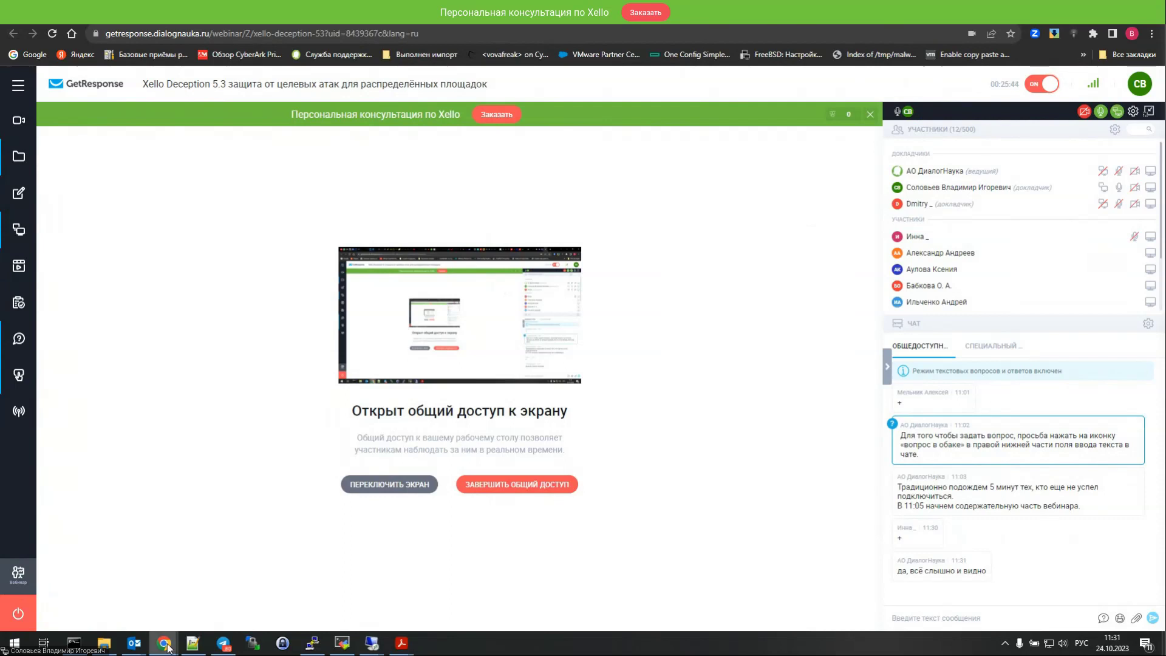
# Switch to the Xello console and view the dashboard and the protected hosts list
pyautogui.moveTo(167, 640)
pyautogui.click(189, 589)
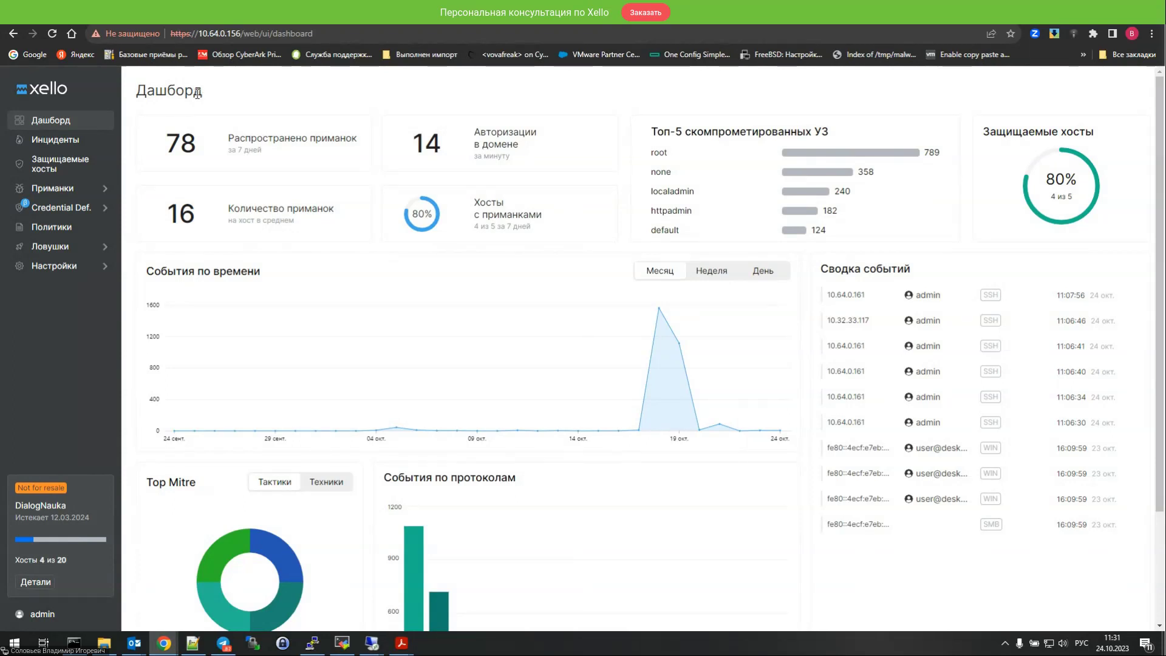
pyautogui.click(66, 123)
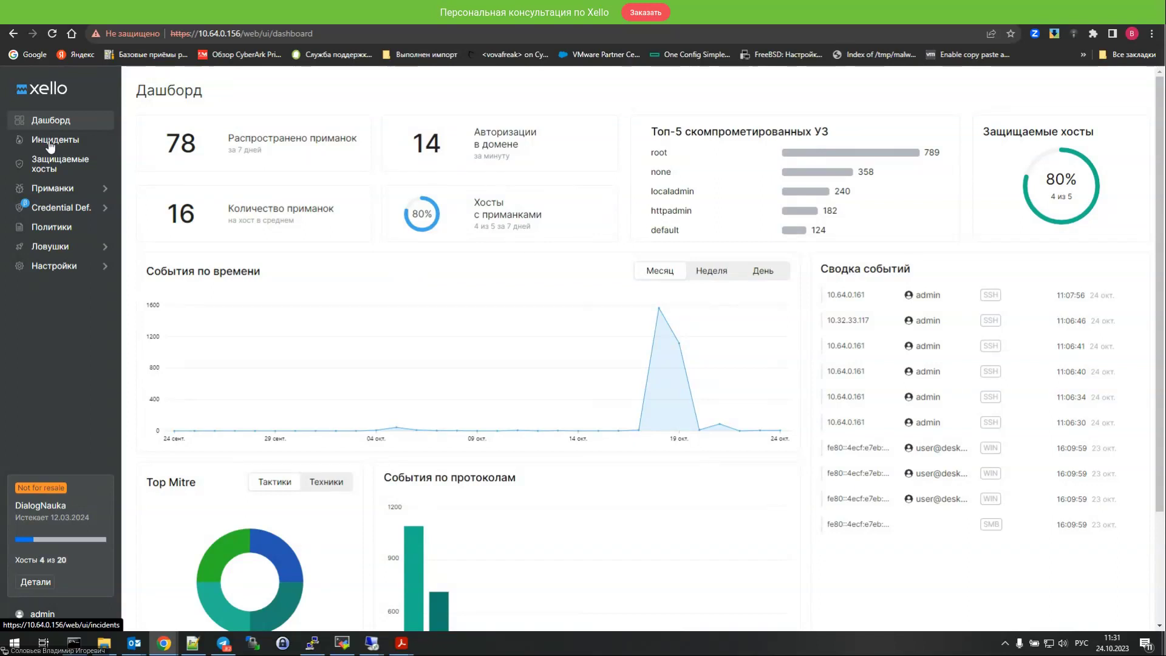
pyautogui.click(62, 169)
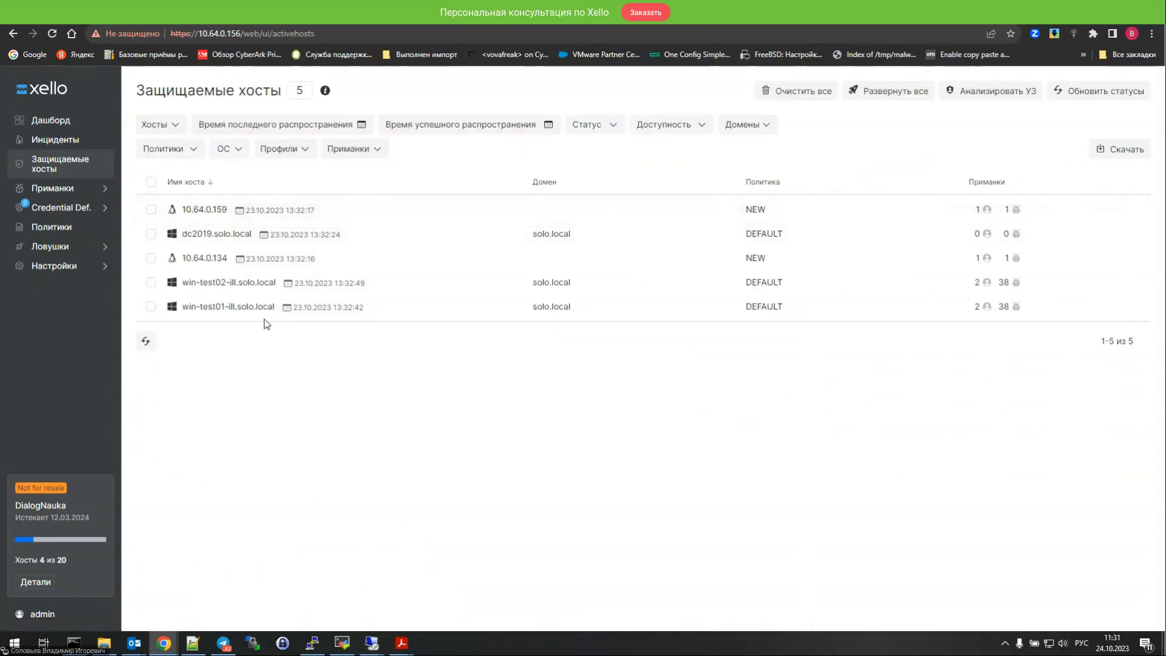
# Review the active bait accounts (Приманки • Аккаунты) and the form for adding an account, without creating one
pyautogui.click(62, 192)
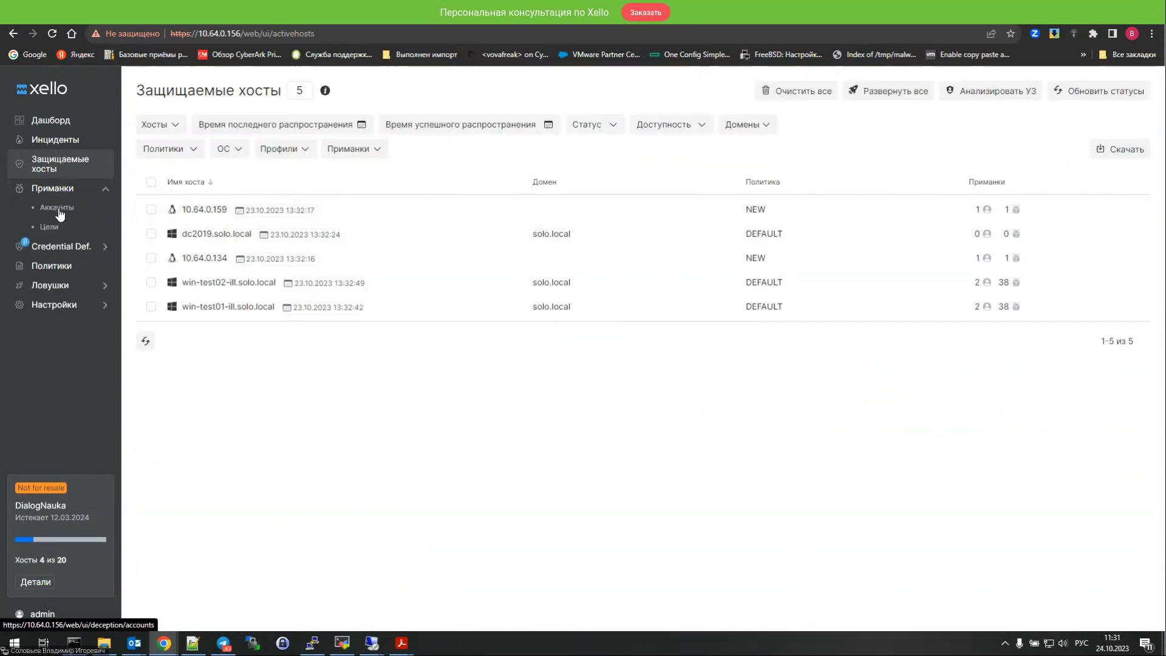
pyautogui.click(59, 210)
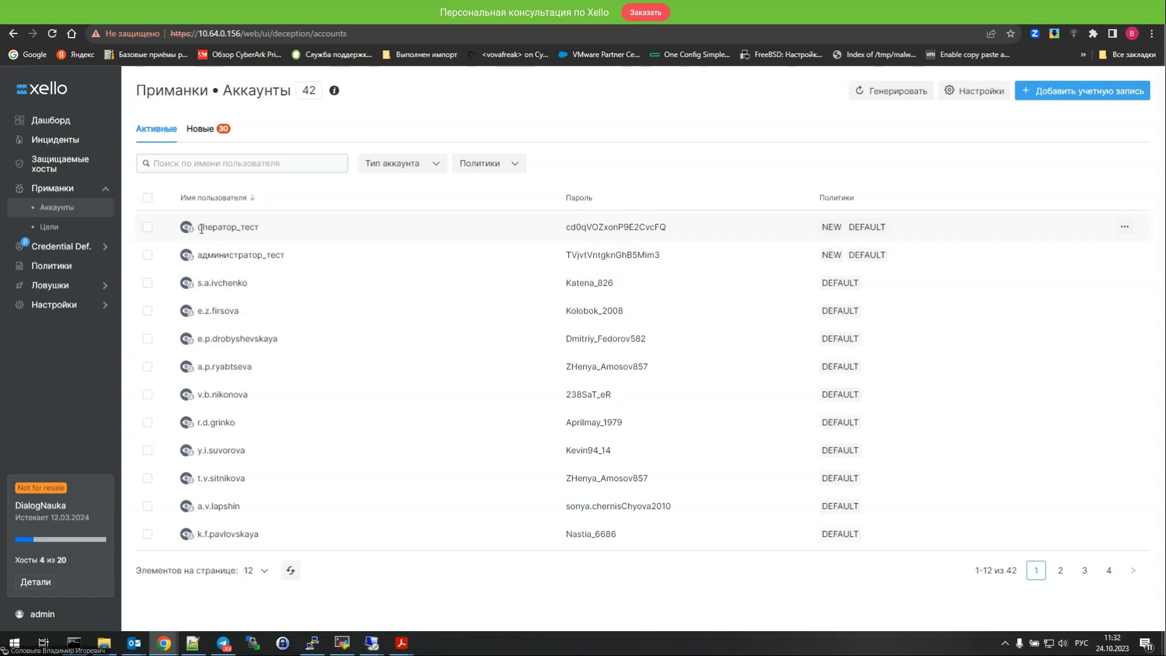
pyautogui.moveTo(200, 227); pyautogui.dragTo(377, 578)
pyautogui.click(377, 578)
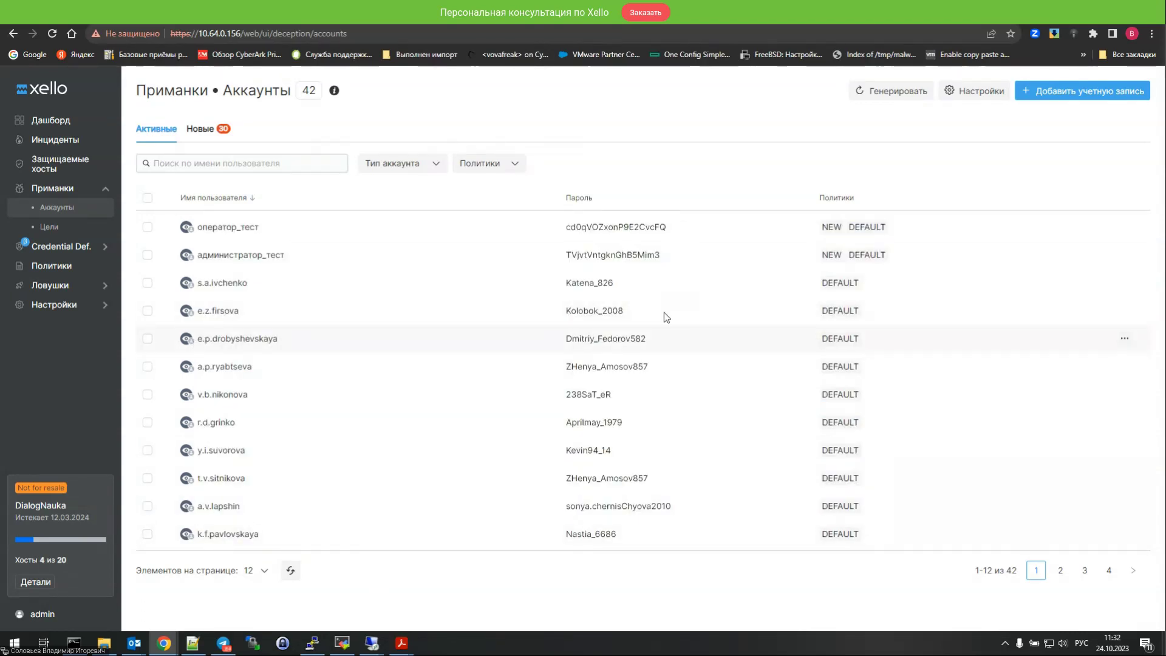
pyautogui.click(1041, 98)
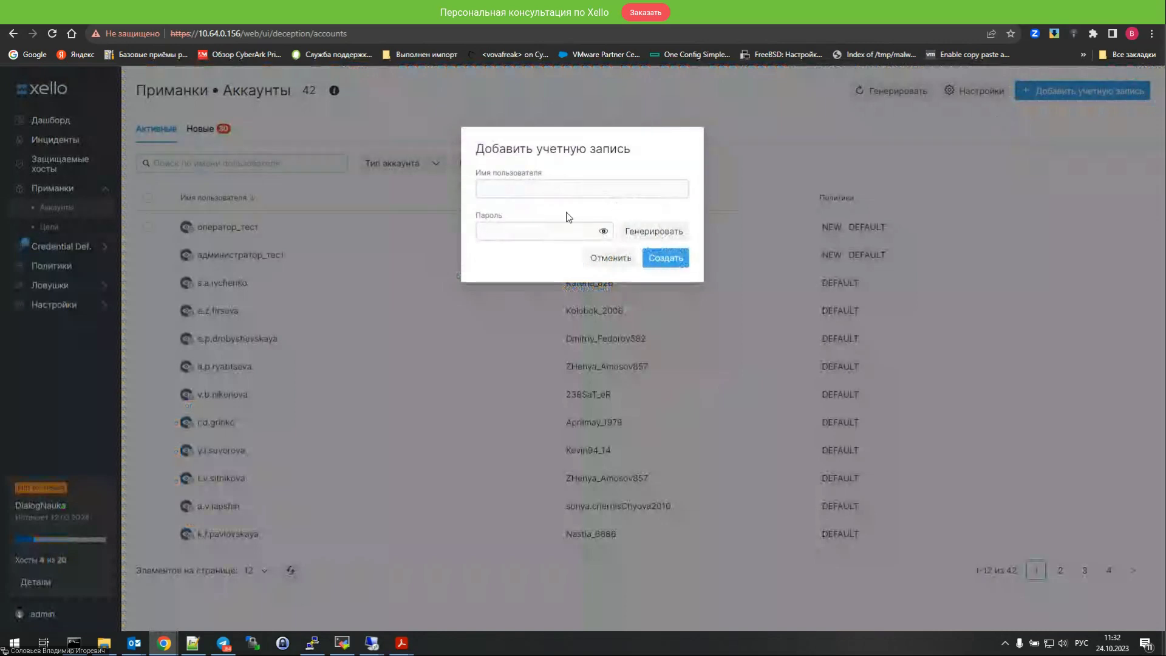
pyautogui.click(597, 264)
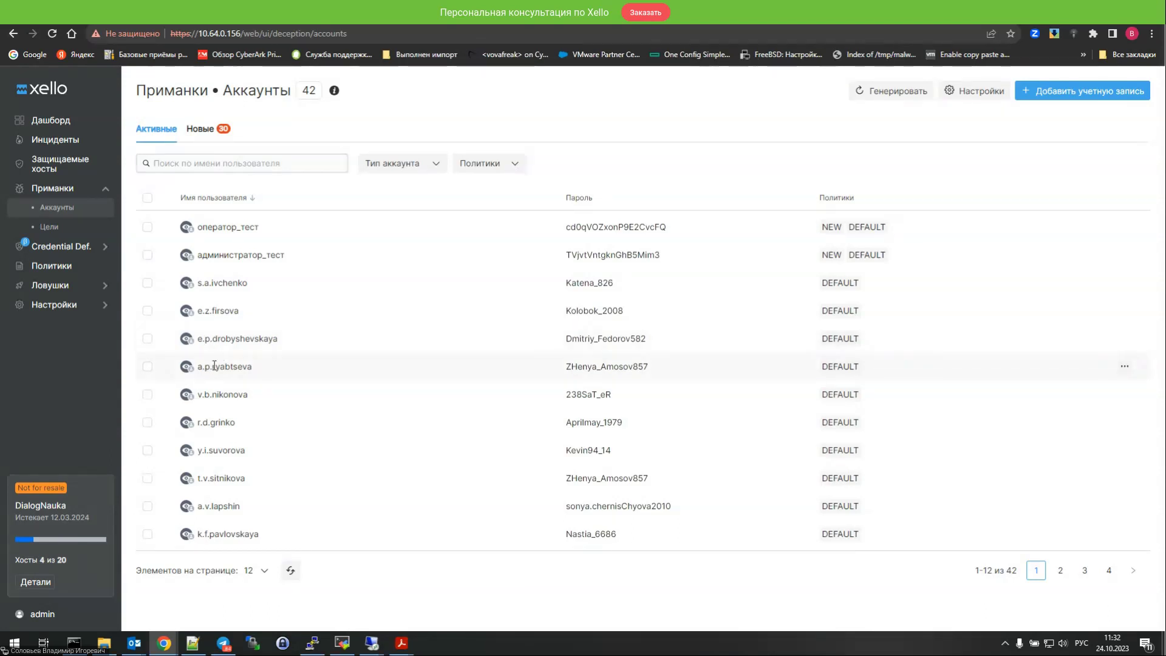
# Review the active bait targets (Приманки • Цели) with their host names and IP addresses
pyautogui.click(51, 229)
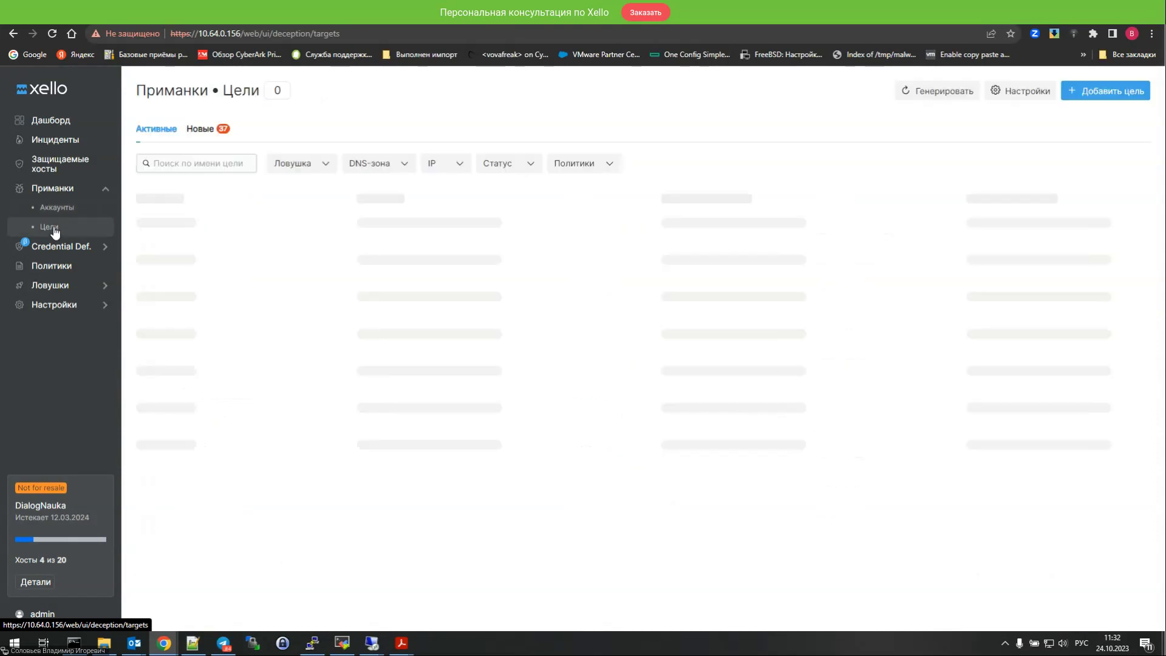
pyautogui.moveTo(176, 230); pyautogui.dragTo(210, 554)
pyautogui.click(211, 554)
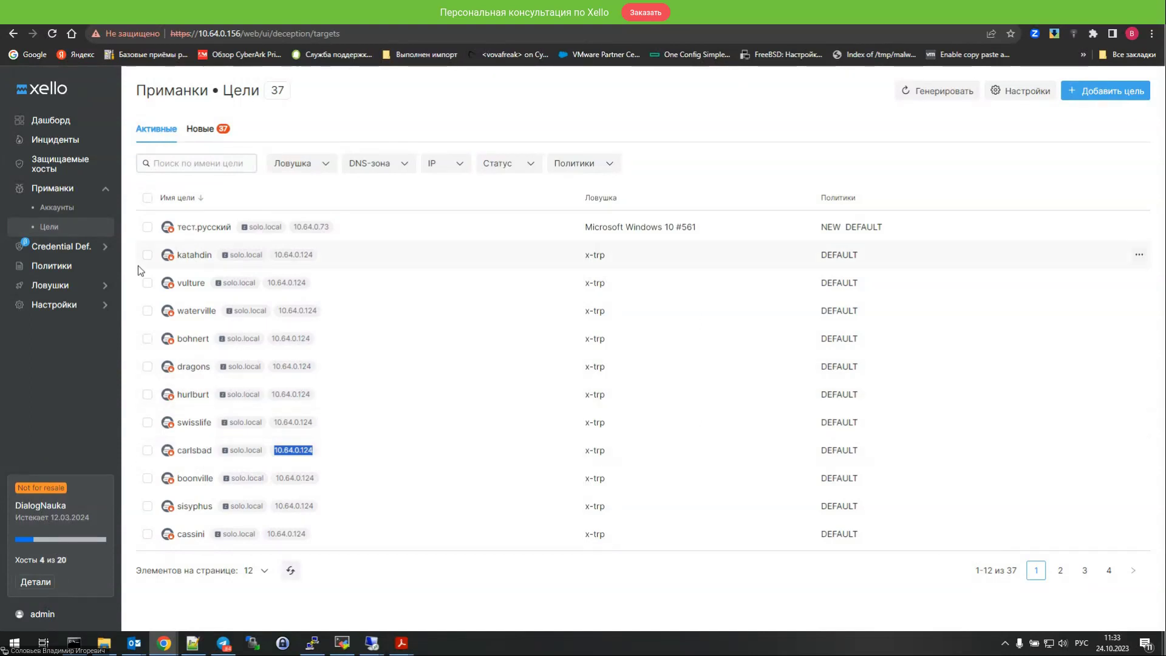
# Inspect the RealOS trap server x-trp and its protocol settings, leaving them without saving
pyautogui.click(68, 286)
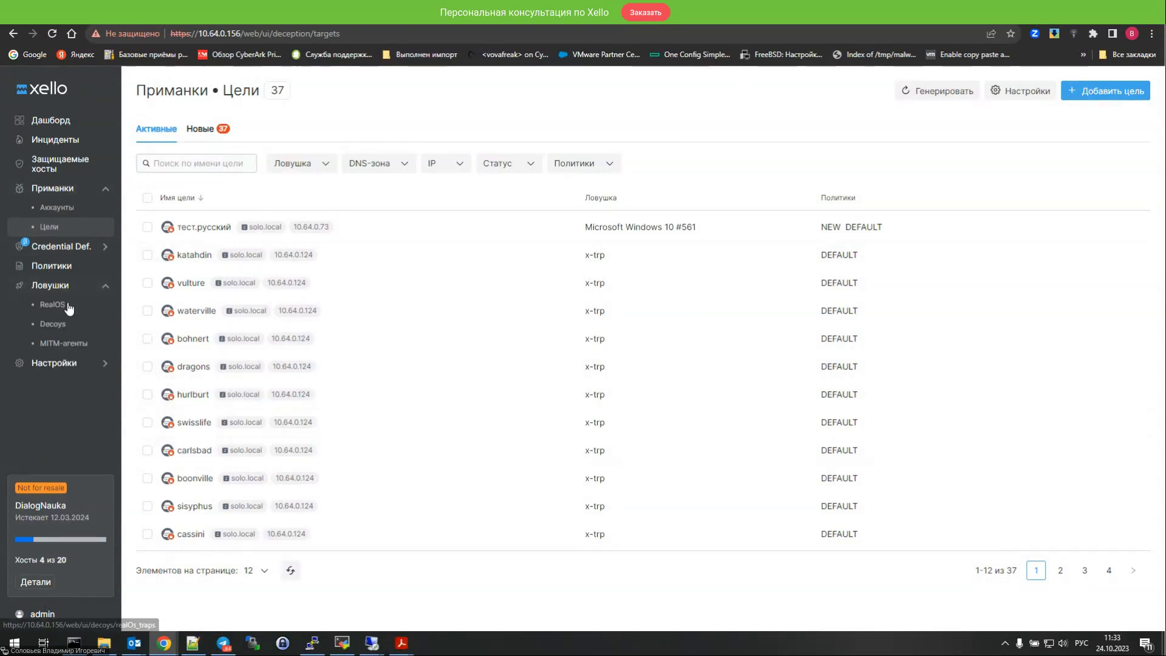
pyautogui.click(67, 305)
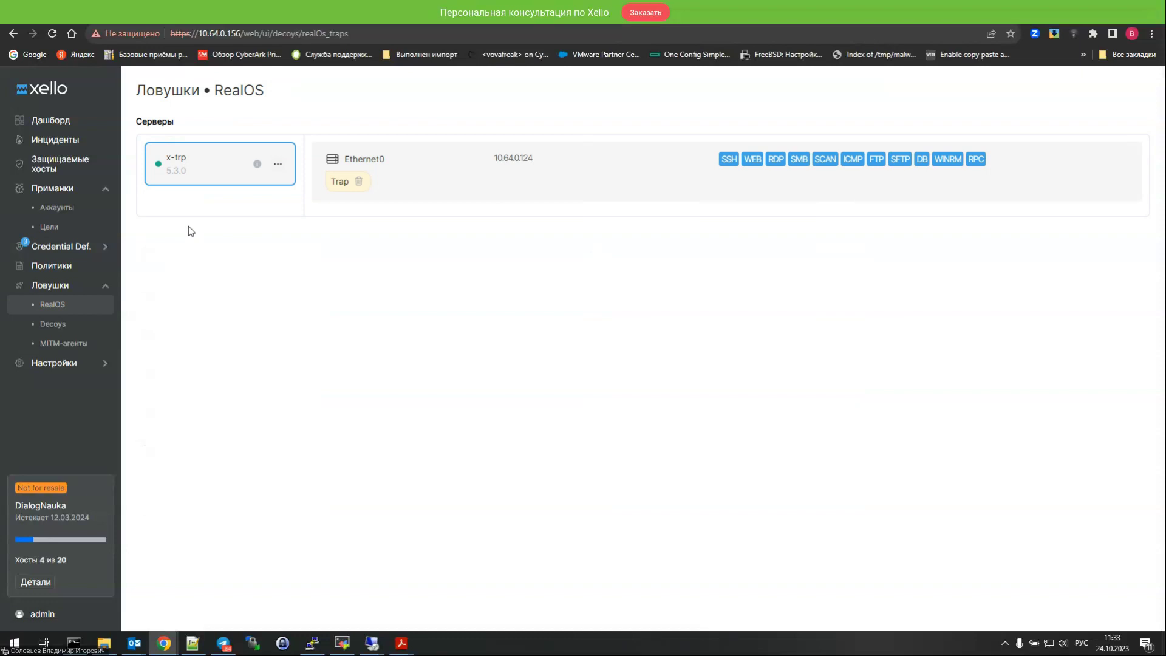
pyautogui.doubleClick(218, 90)
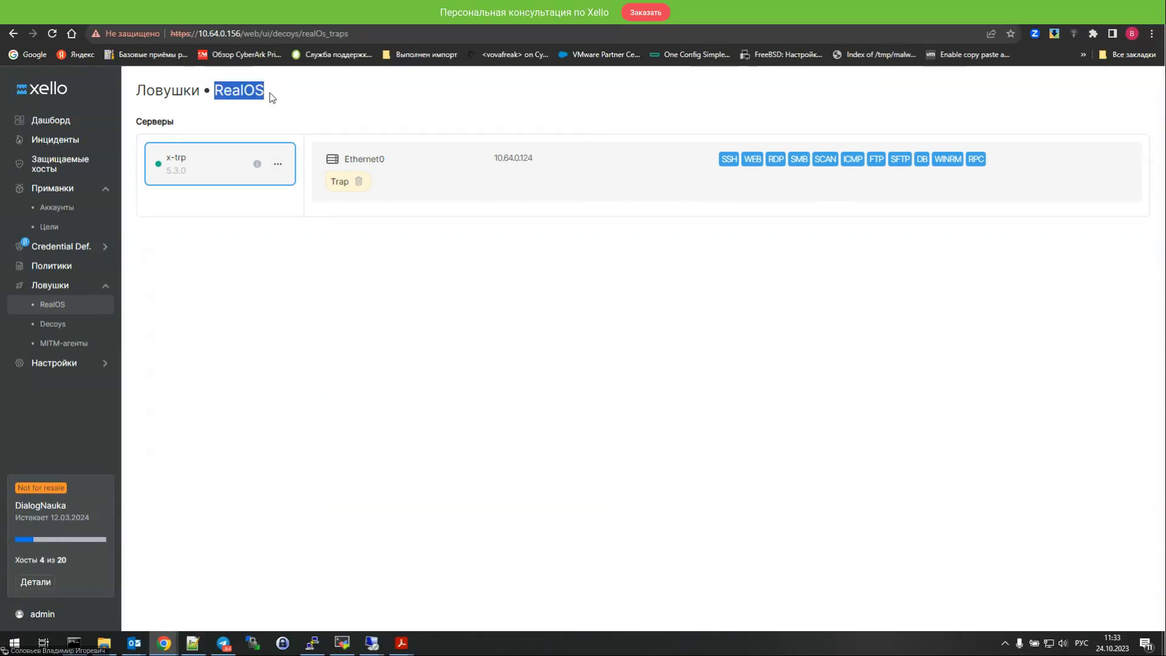
pyautogui.click(669, 154)
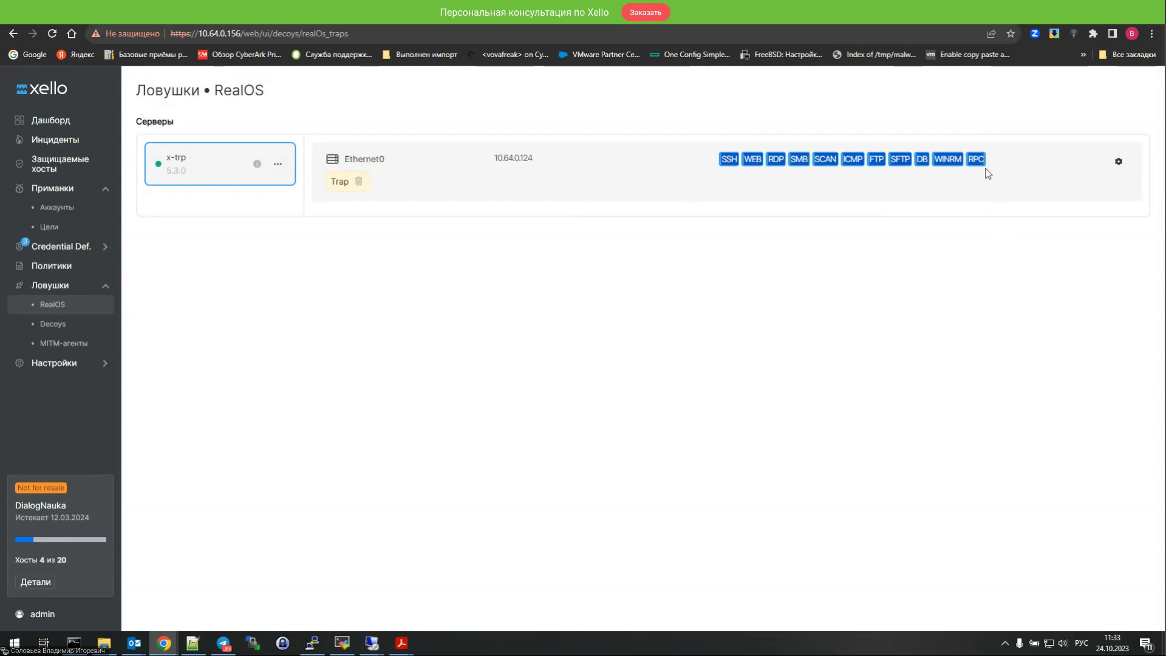
pyautogui.click(1119, 163)
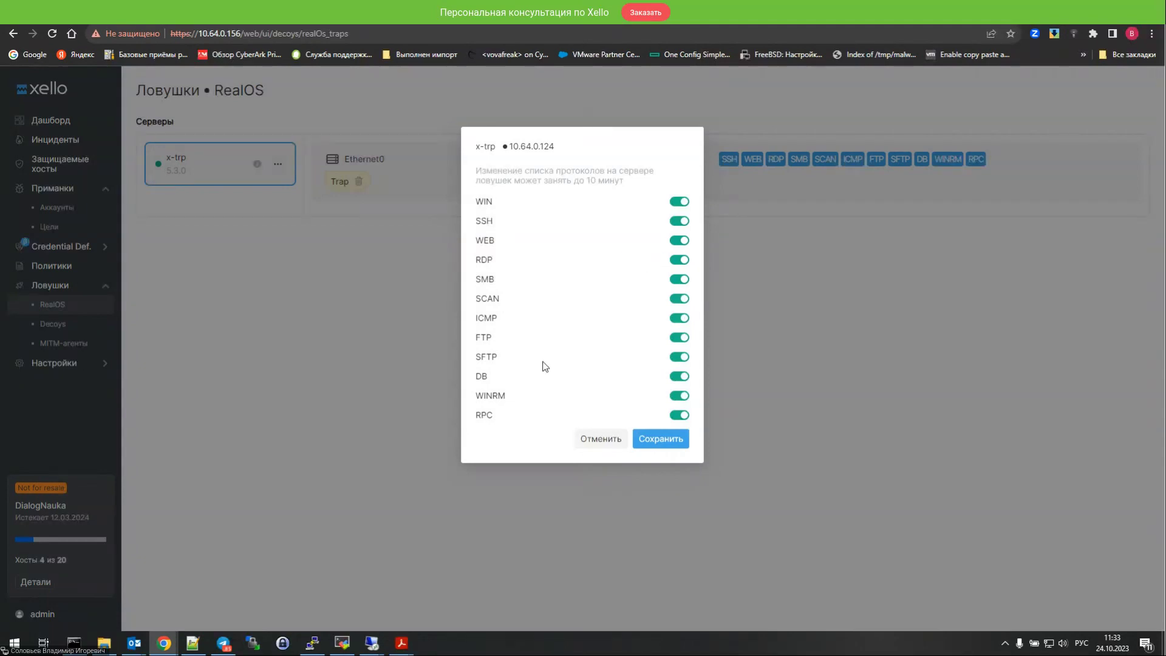
pyautogui.click(603, 435)
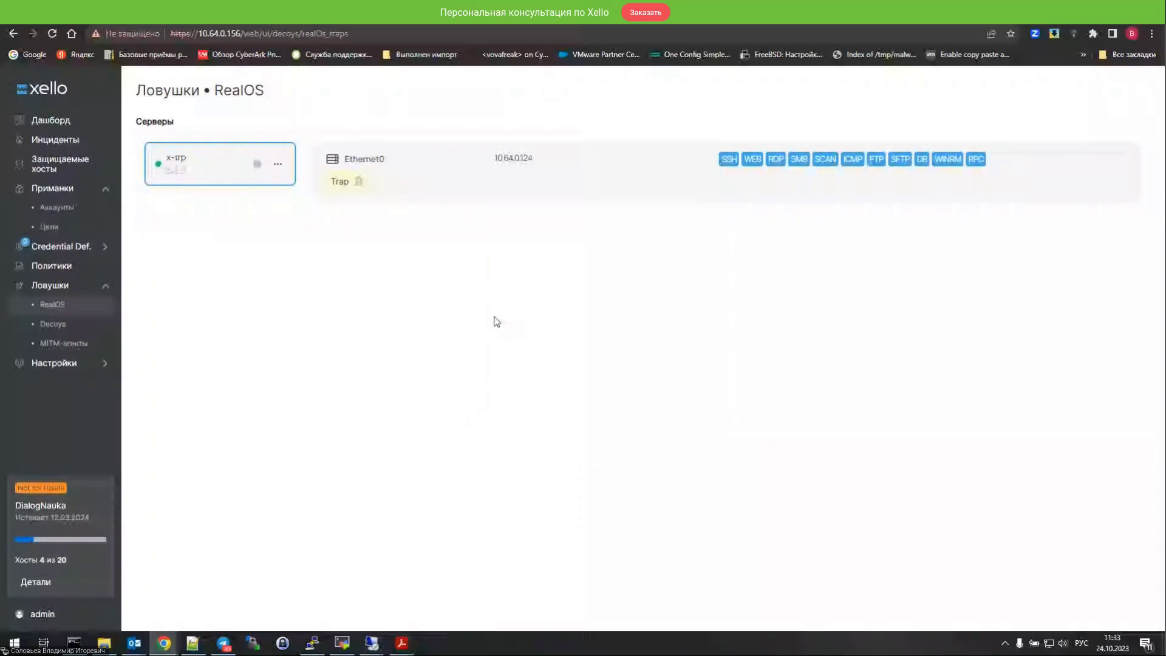
# On the Decoys page, start a new device on hypervisor x-fullos, interface eth0, with static IP 10.64.0.67, and continue to device selection
pyautogui.click(68, 328)
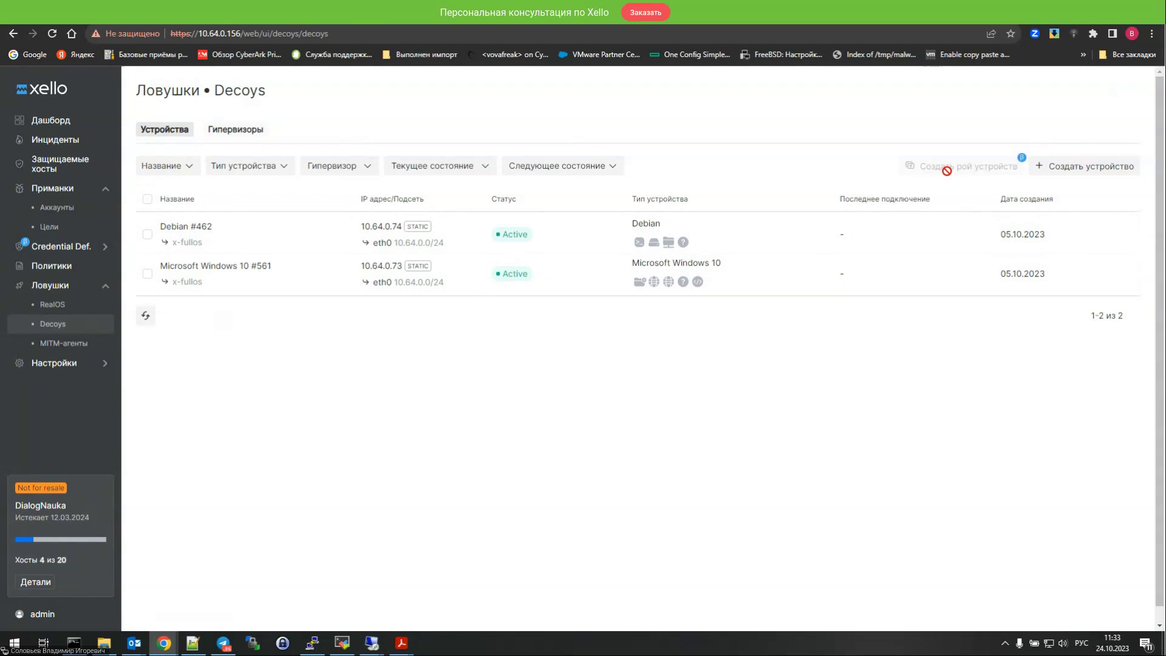
pyautogui.click(1084, 166)
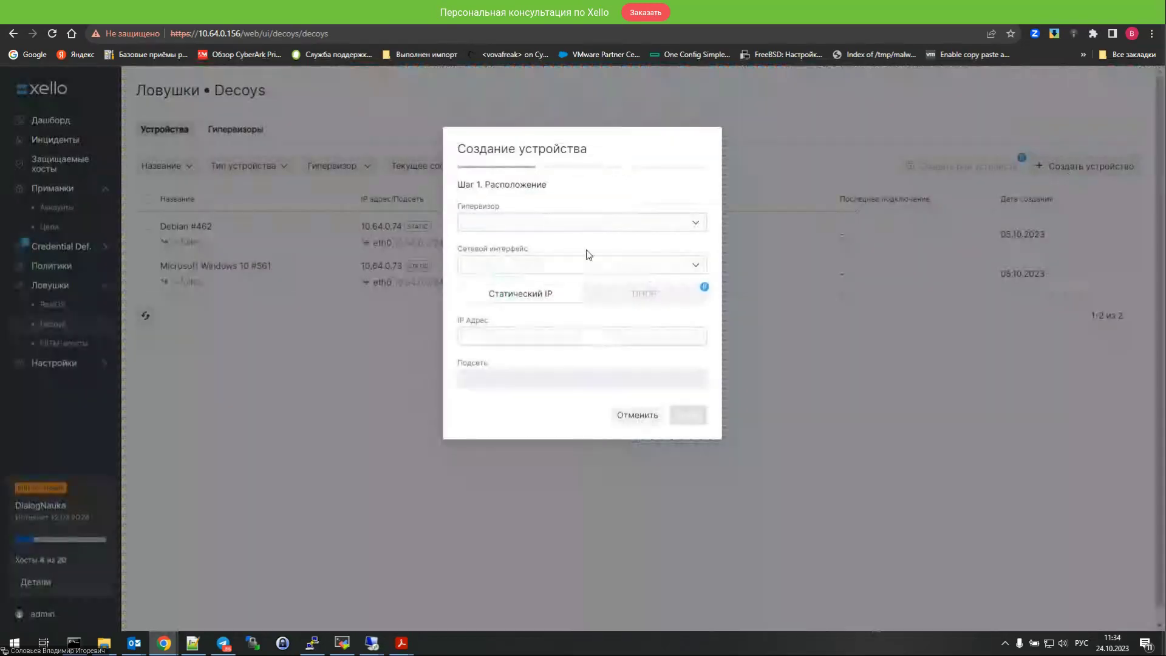
pyautogui.click(564, 231)
pyautogui.click(560, 243)
pyautogui.click(555, 267)
pyautogui.click(535, 295)
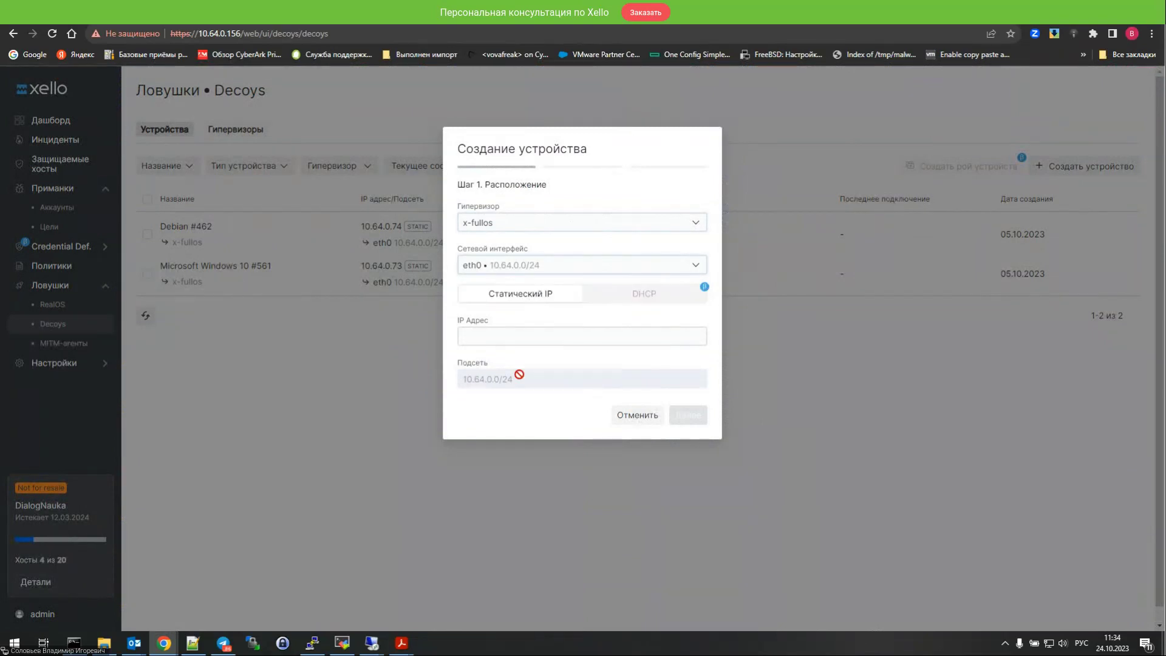
pyautogui.click(514, 338)
pyautogui.write('10ю64')
pyautogui.press('BackSpace')
pyautogui.press('BackSpace')
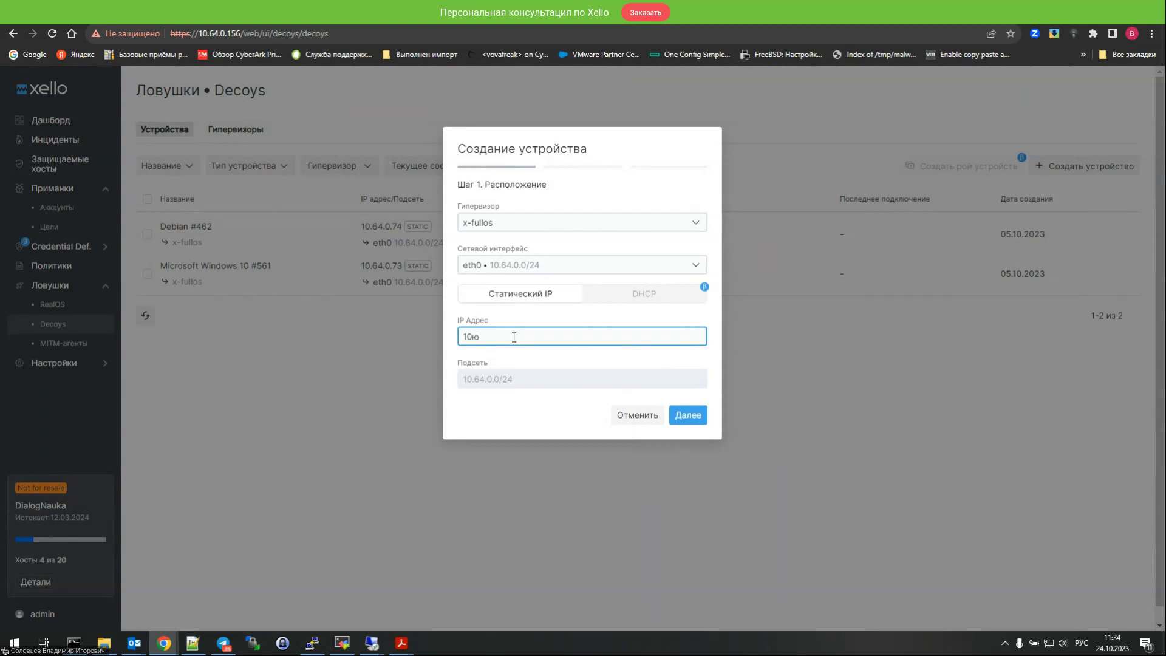
pyautogui.write('.64.0.67')
pyautogui.click(687, 417)
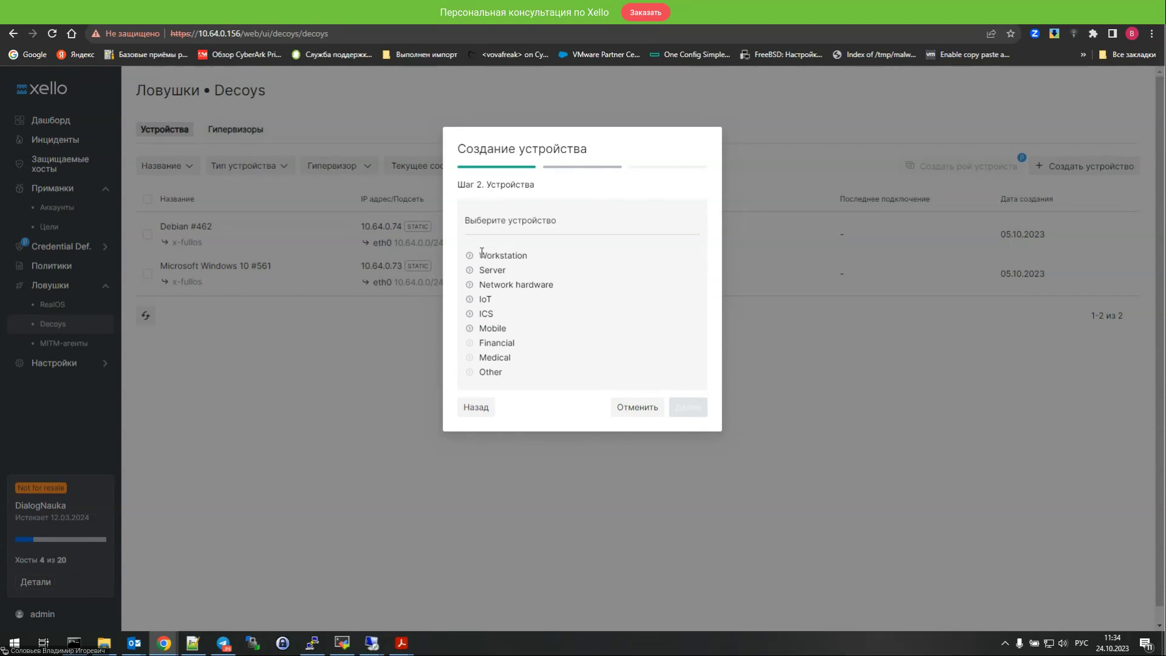
# Examine the Workstation, Server and Network hardware device types offered for the decoy and cancel the device creation
pyautogui.click(474, 258)
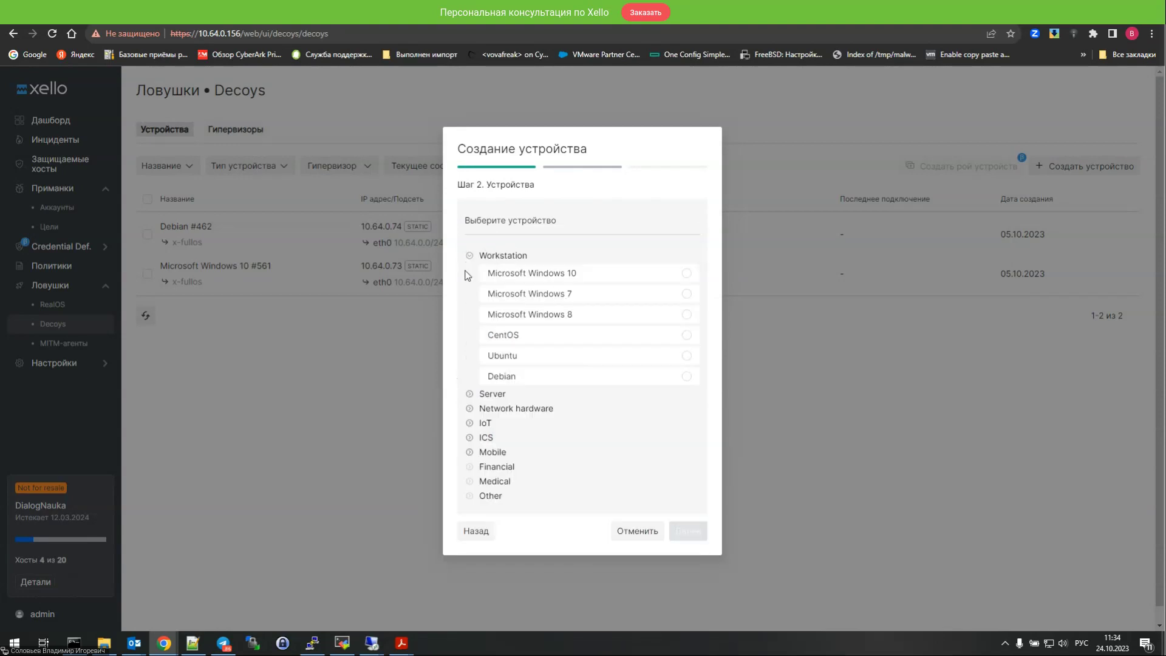
pyautogui.click(471, 395)
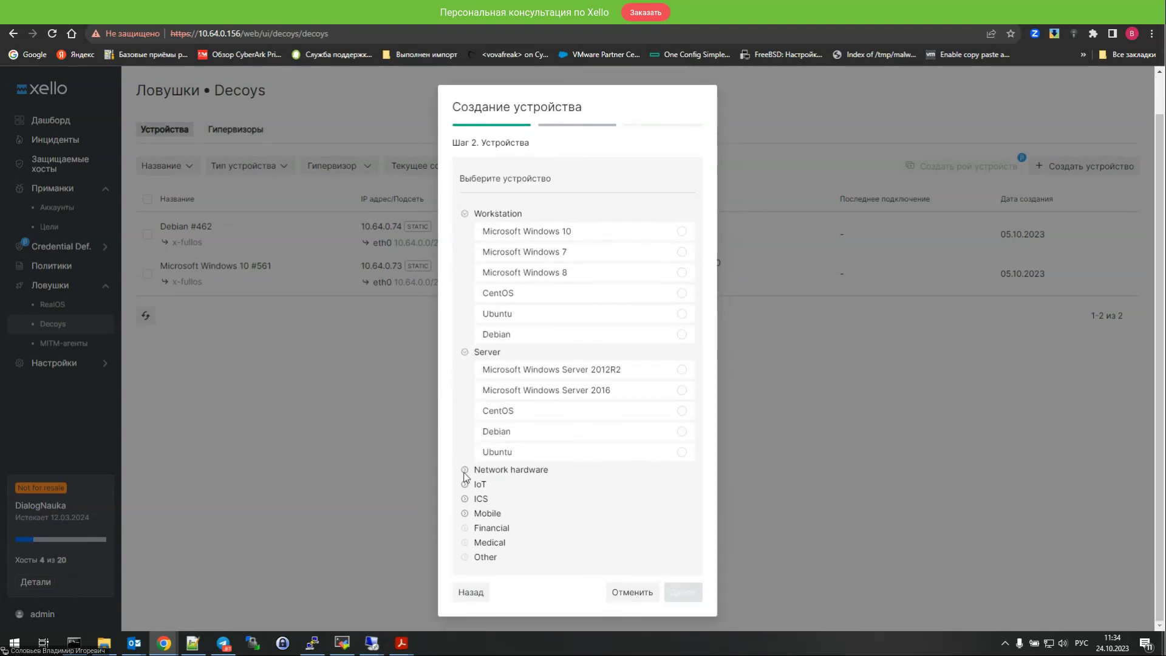
pyautogui.scroll(-2, 503, 469)
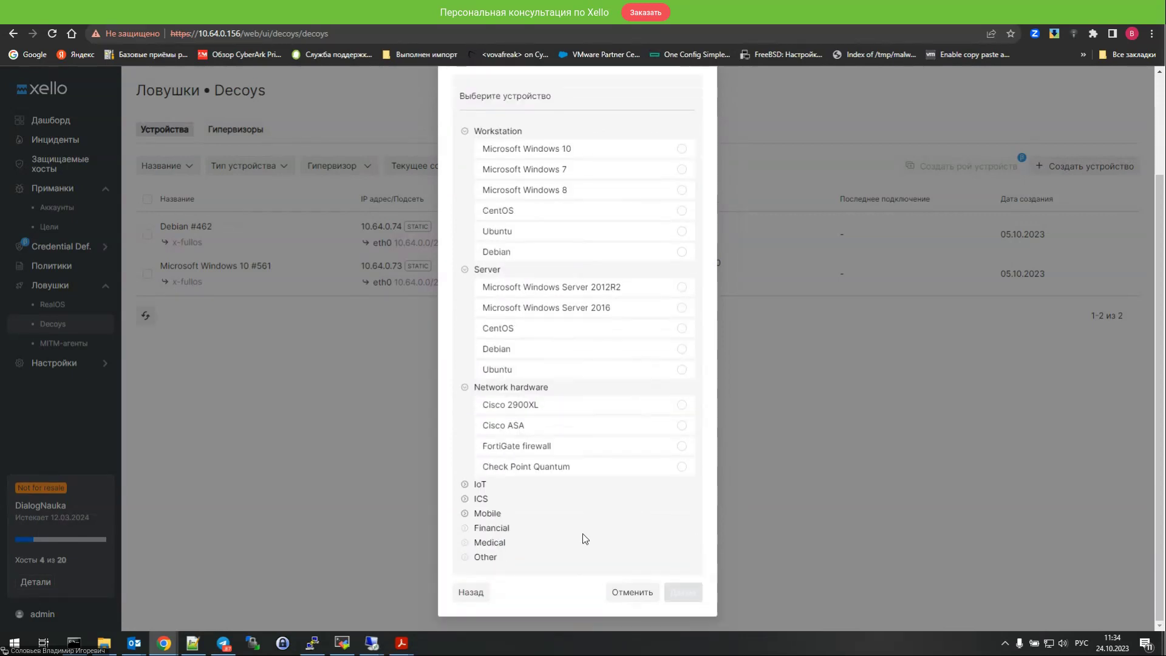
pyautogui.click(620, 593)
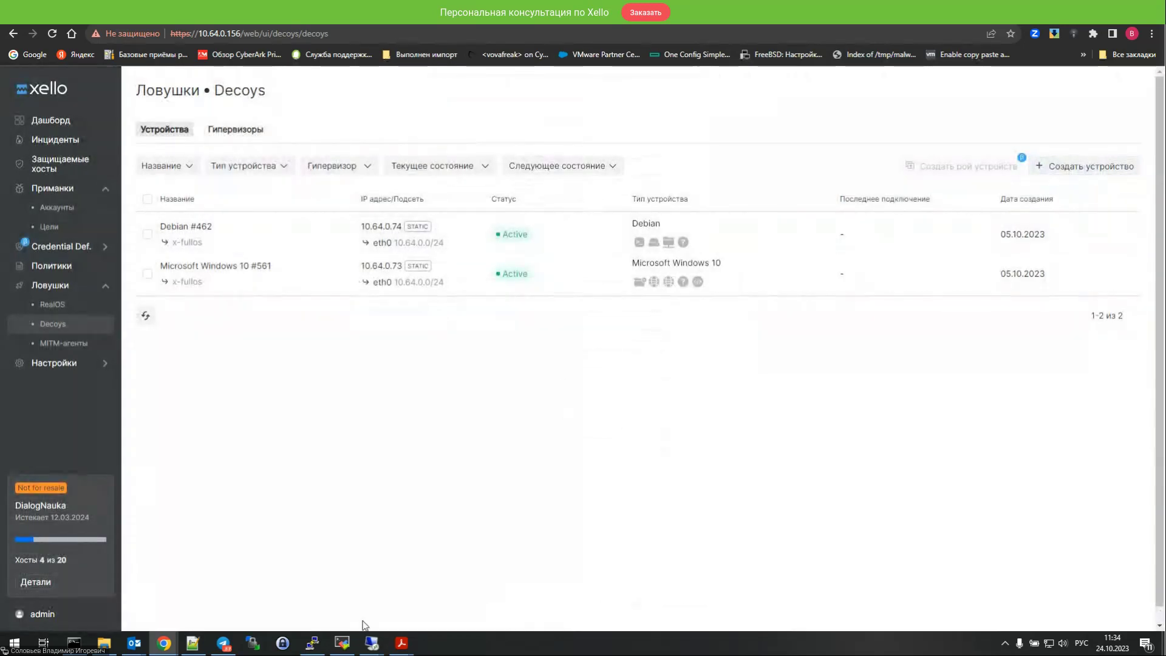
# Switch to the 10.64.0.90 remote desktop and bring Zenmap forward to examine the nmap scan report for 10.64.0.74
pyautogui.moveTo(373, 647)
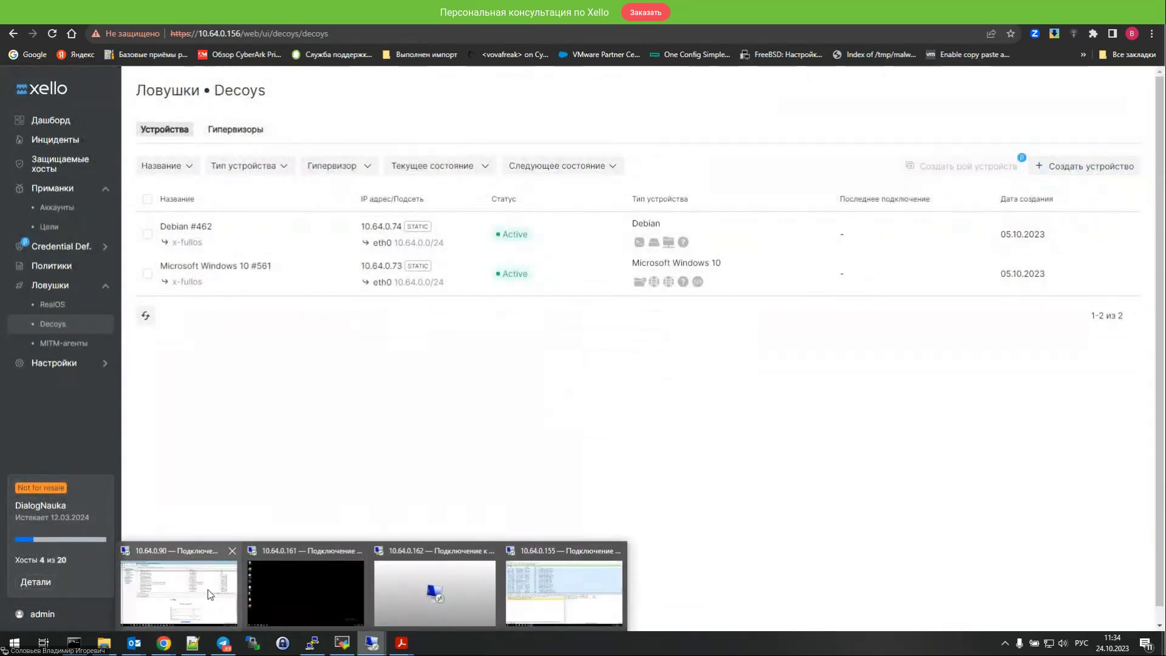
pyautogui.click(231, 568)
pyautogui.hotkey('alt', 'Tab')
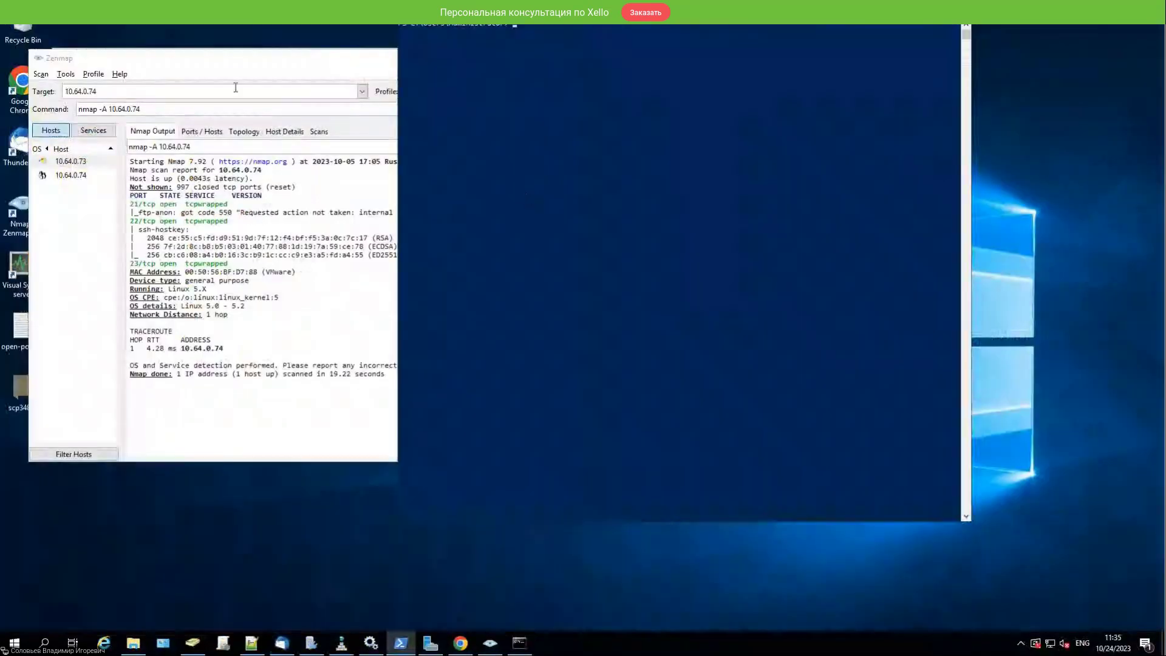
pyautogui.click(243, 62)
pyautogui.moveTo(242, 61); pyautogui.dragTo(324, 123)
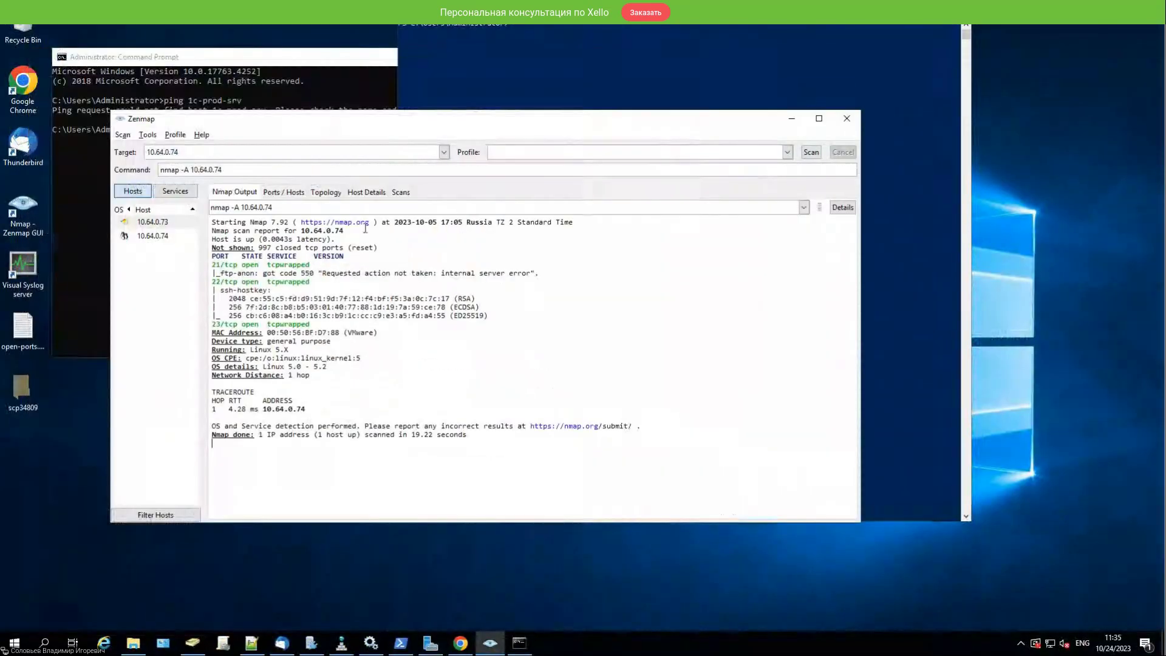
pyautogui.moveTo(344, 231); pyautogui.dragTo(210, 222)
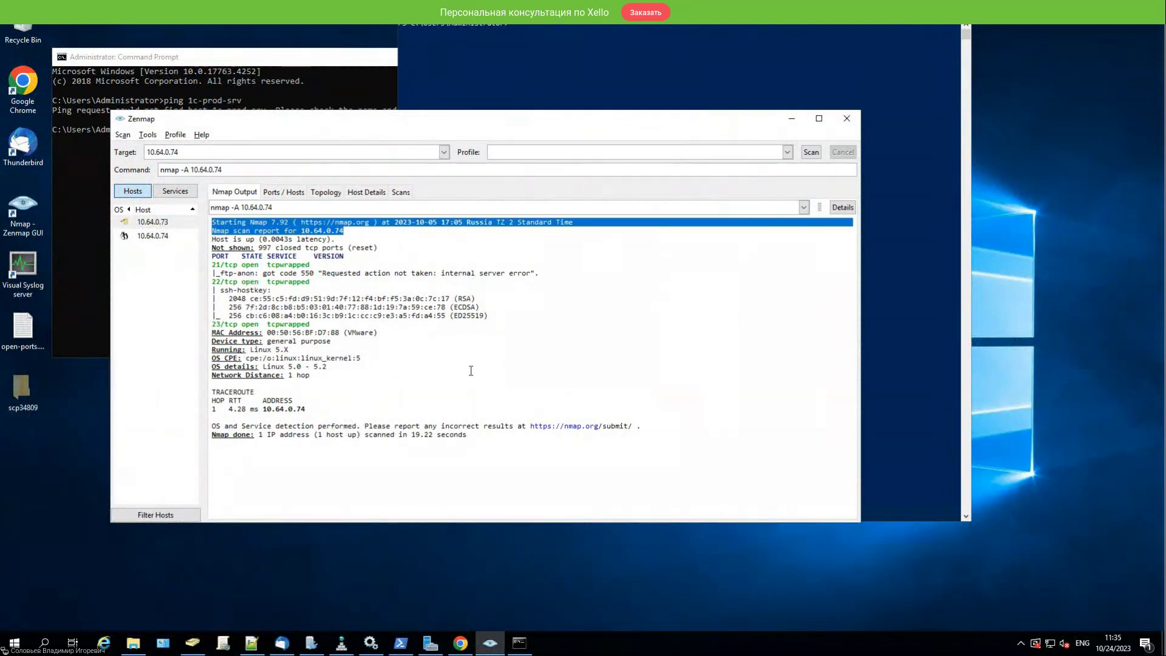
pyautogui.click(515, 319)
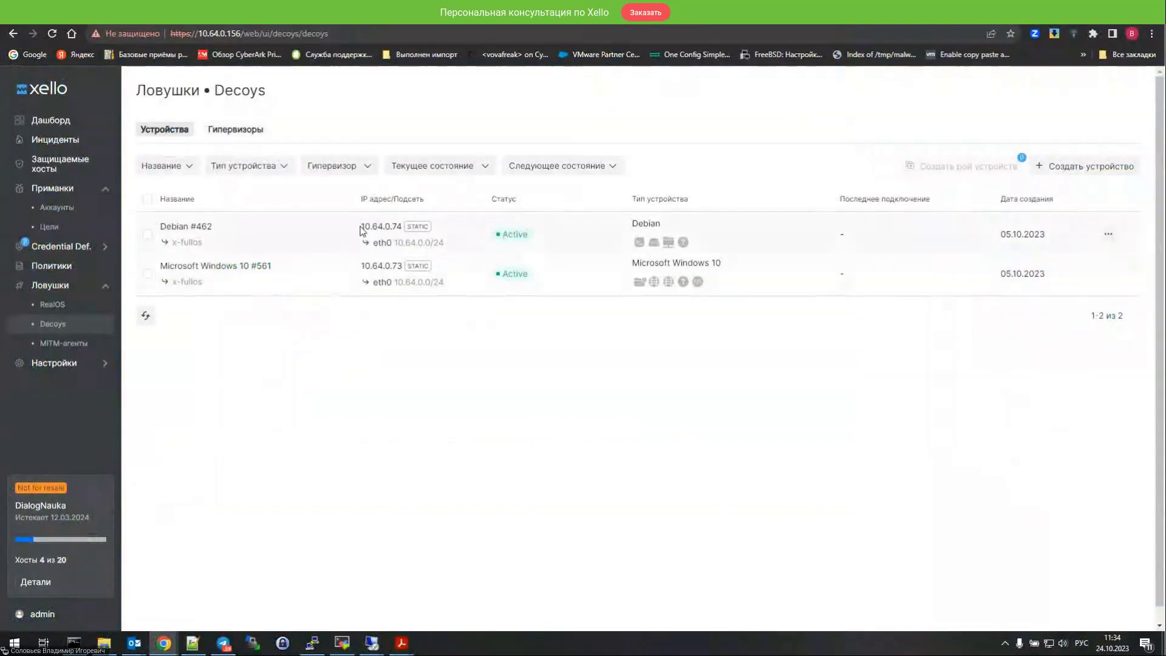
# Check the names and IP addresses of the Debian and Windows 10 decoys in the Xello device list
pyautogui.moveTo(362, 229); pyautogui.dragTo(434, 268)
pyautogui.click(169, 226)
pyautogui.tripleClick(168, 226)
pyautogui.click(434, 268)
# Return to Zenmap on the 10.64.0.90 remote desktop and examine the MAC address and operating system details of 10.64.0.74
pyautogui.moveTo(372, 643)
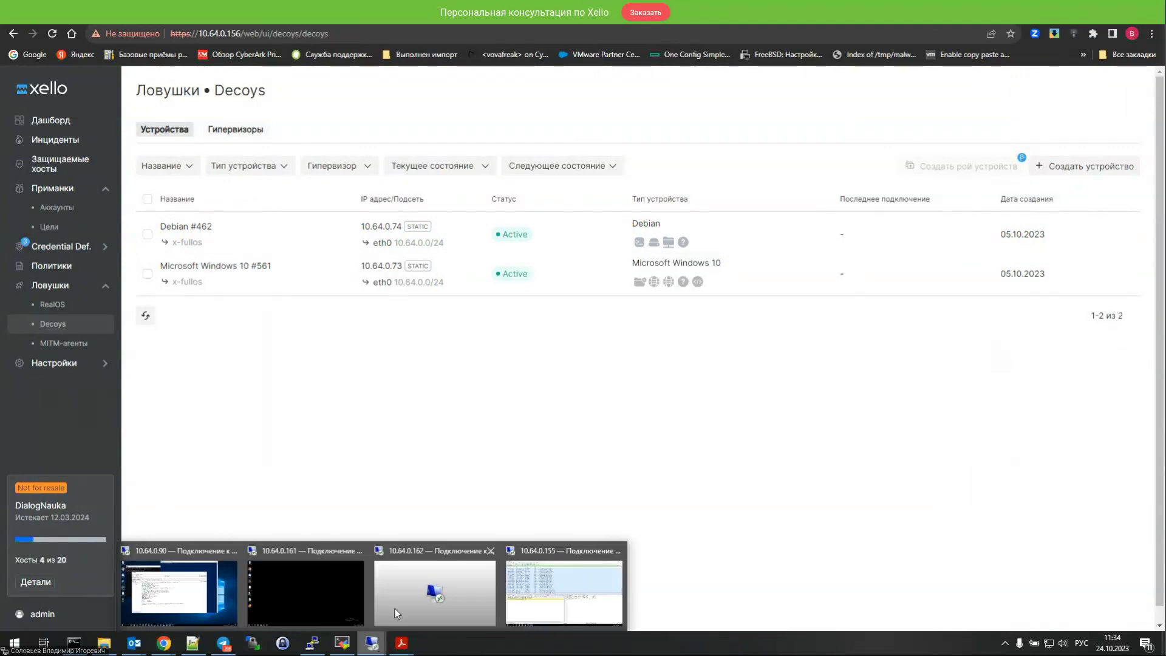
pyautogui.click(224, 600)
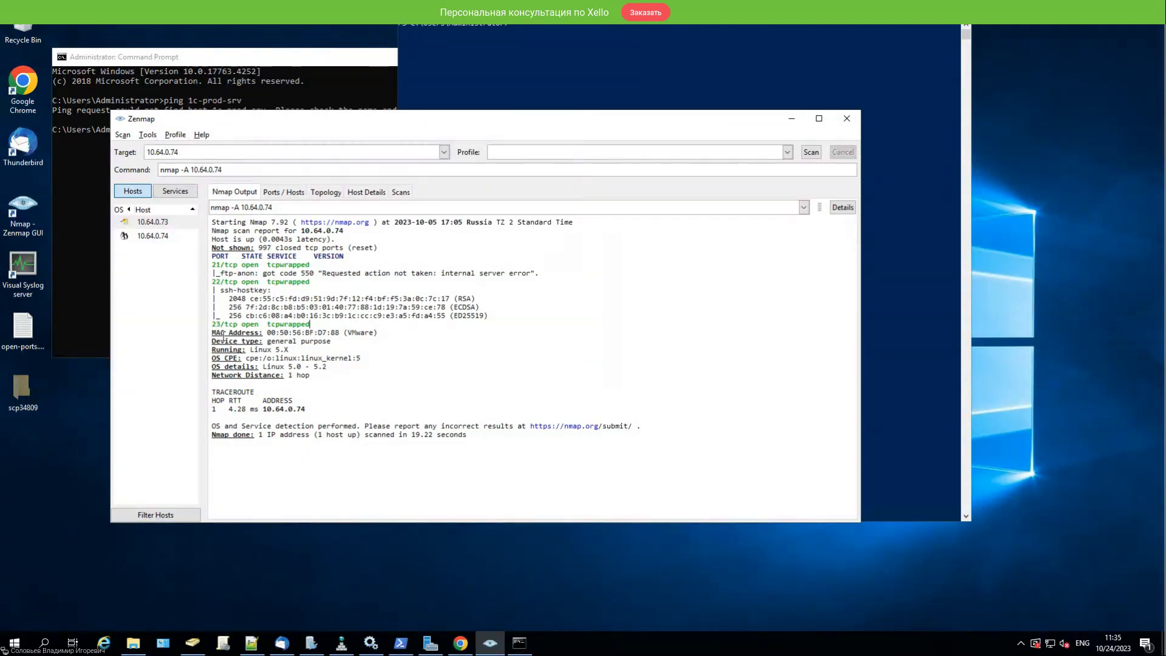
pyautogui.moveTo(269, 334); pyautogui.dragTo(328, 376)
pyautogui.click(328, 376)
pyautogui.doubleClick(335, 360)
pyautogui.click(331, 364)
pyautogui.moveTo(333, 370); pyautogui.dragTo(316, 359)
pyautogui.click(345, 384)
pyautogui.click(607, 108)
pyautogui.write('ssh admin@10.64.0.74')
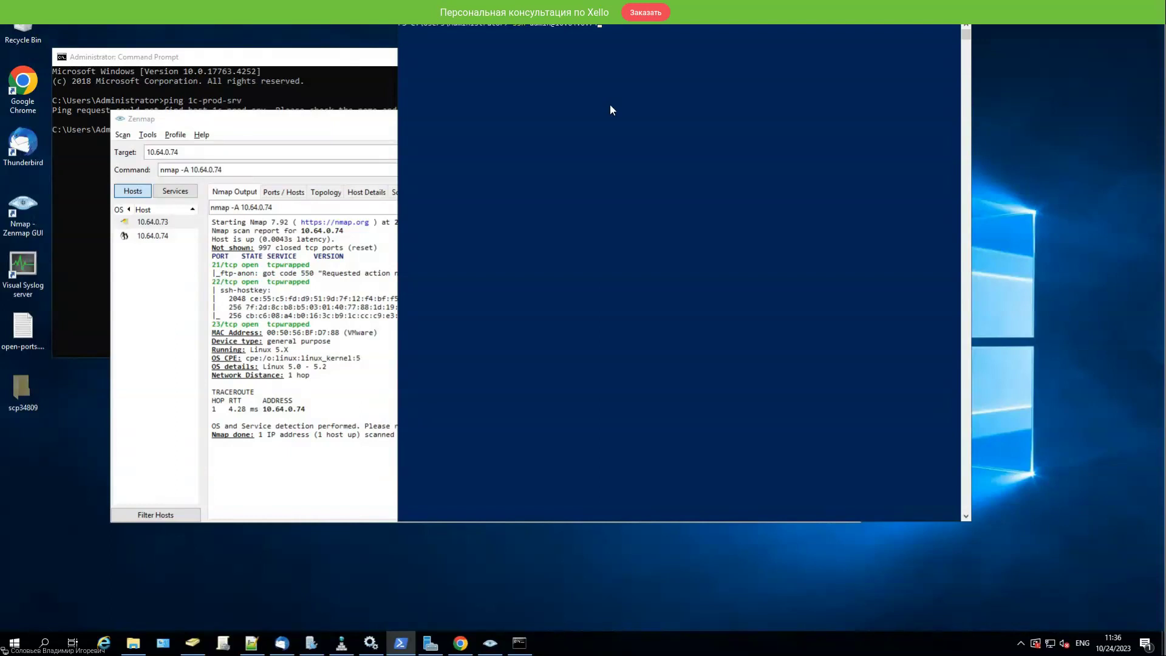
pyautogui.press('Return')
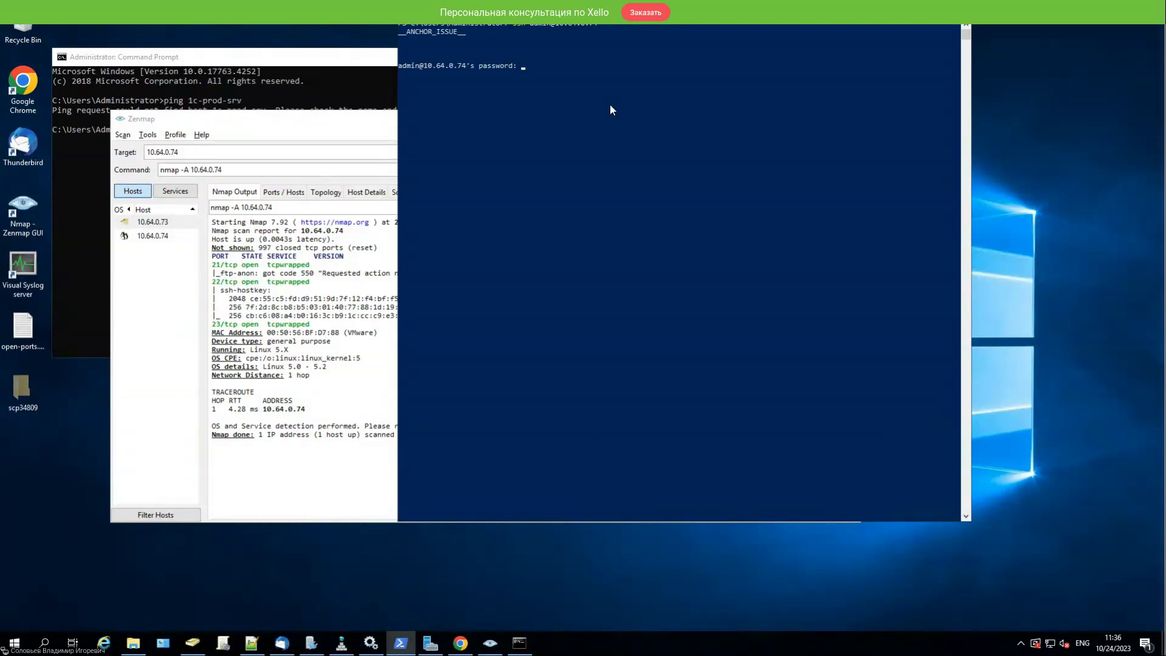
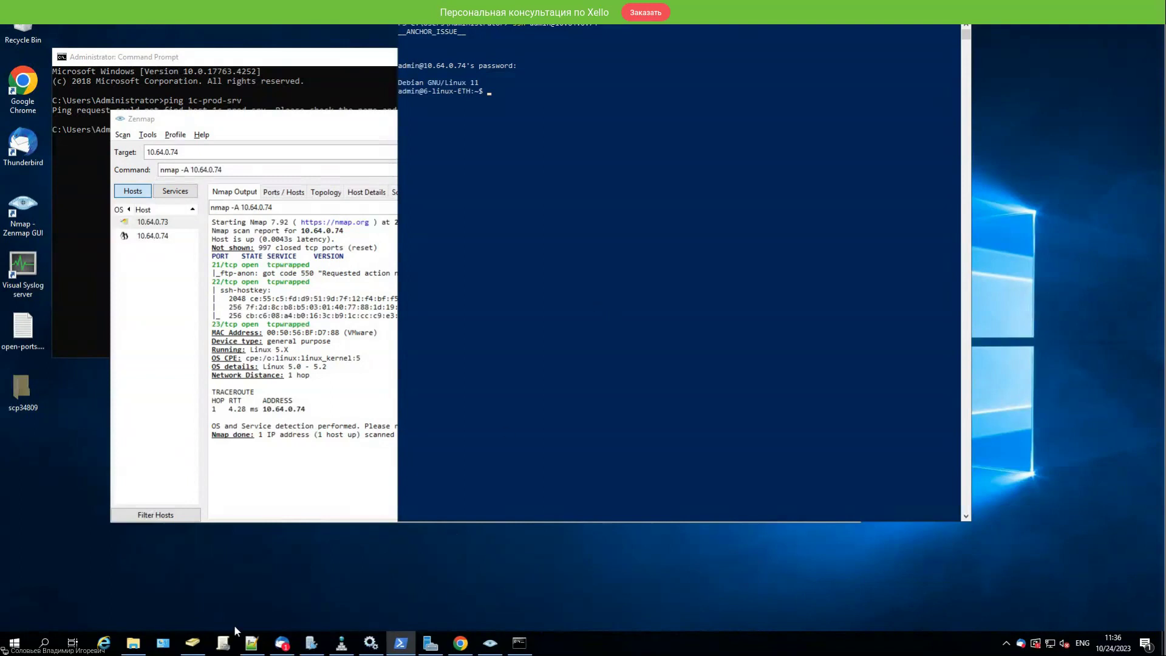
# Switch to Thunderbird and examine the source host, destination host, trigger, time and user name in the newest Xello incident e-mail
pyautogui.click(291, 643)
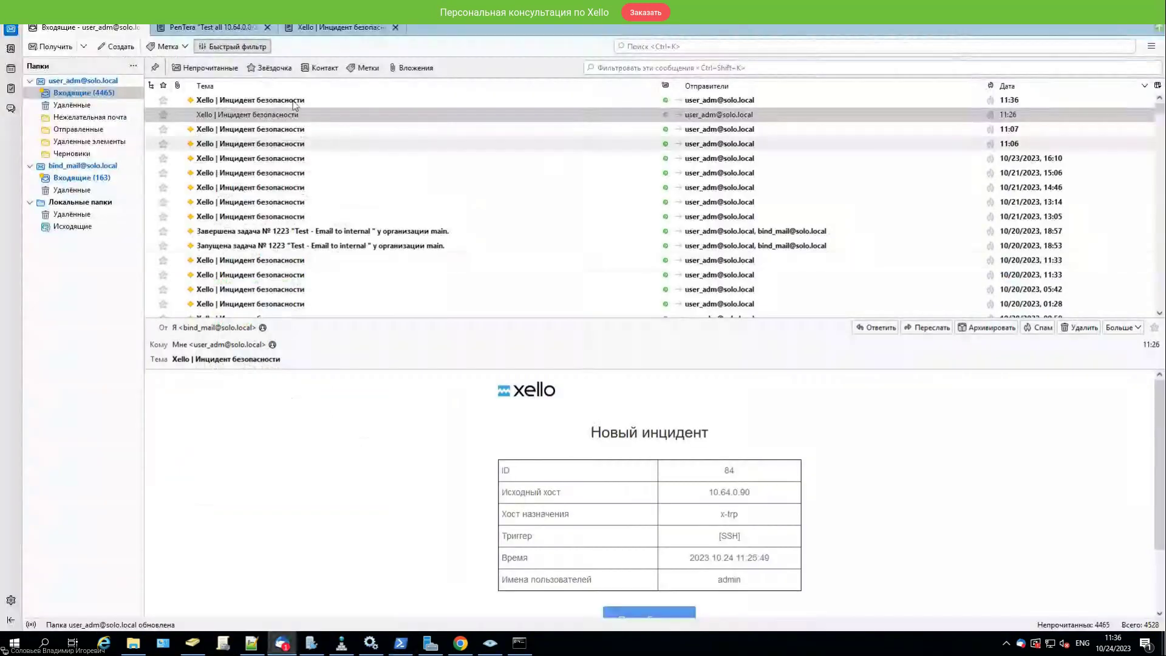
pyautogui.click(425, 99)
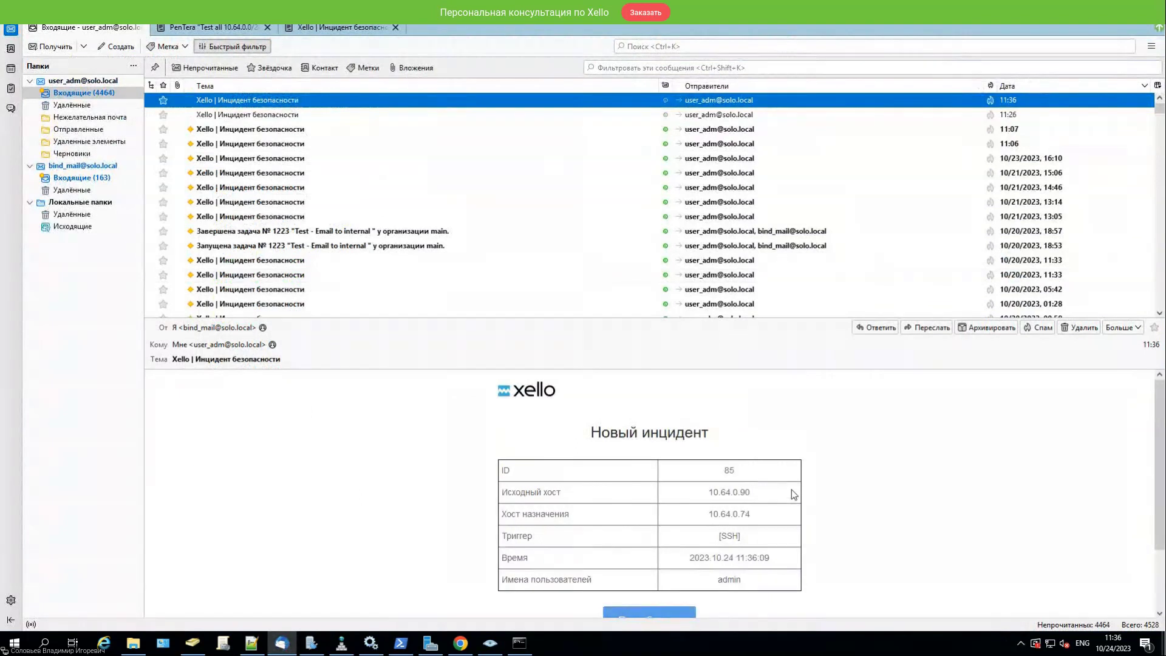
pyautogui.doubleClick(732, 493)
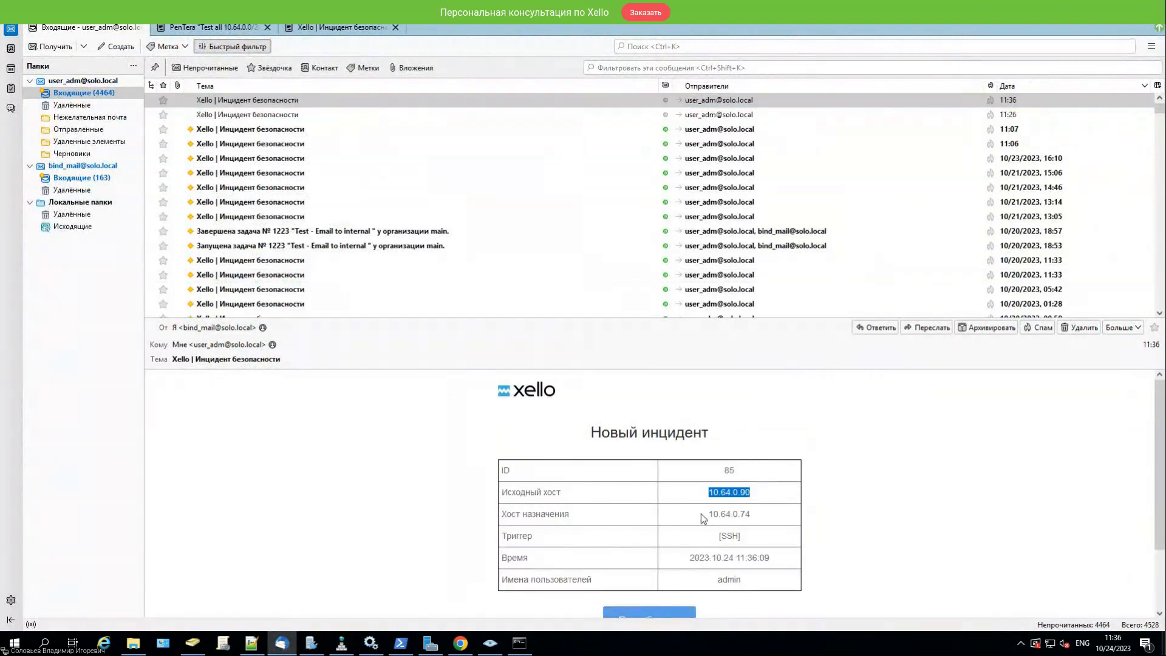
pyautogui.moveTo(706, 514); pyautogui.dragTo(754, 535)
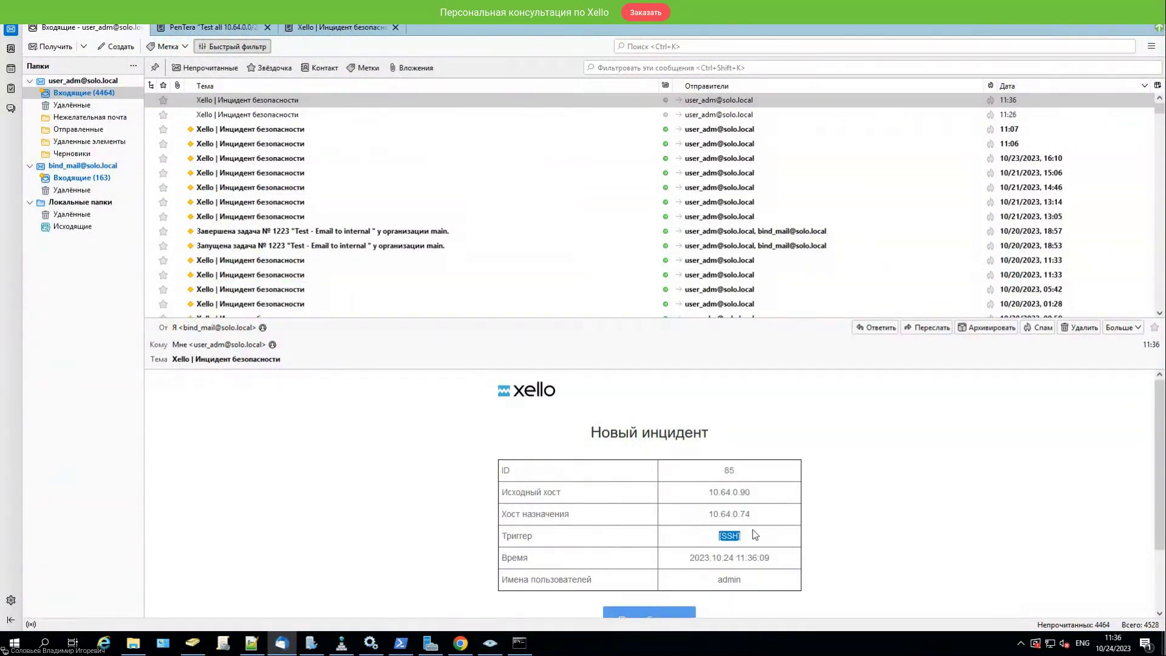
pyautogui.click(754, 558)
pyautogui.moveTo(748, 580); pyautogui.dragTo(689, 583)
pyautogui.click(898, 549)
# Return to the SSH session on the Debian decoy and run the ls and top commands
pyautogui.hotkey('alt', 'Tab')
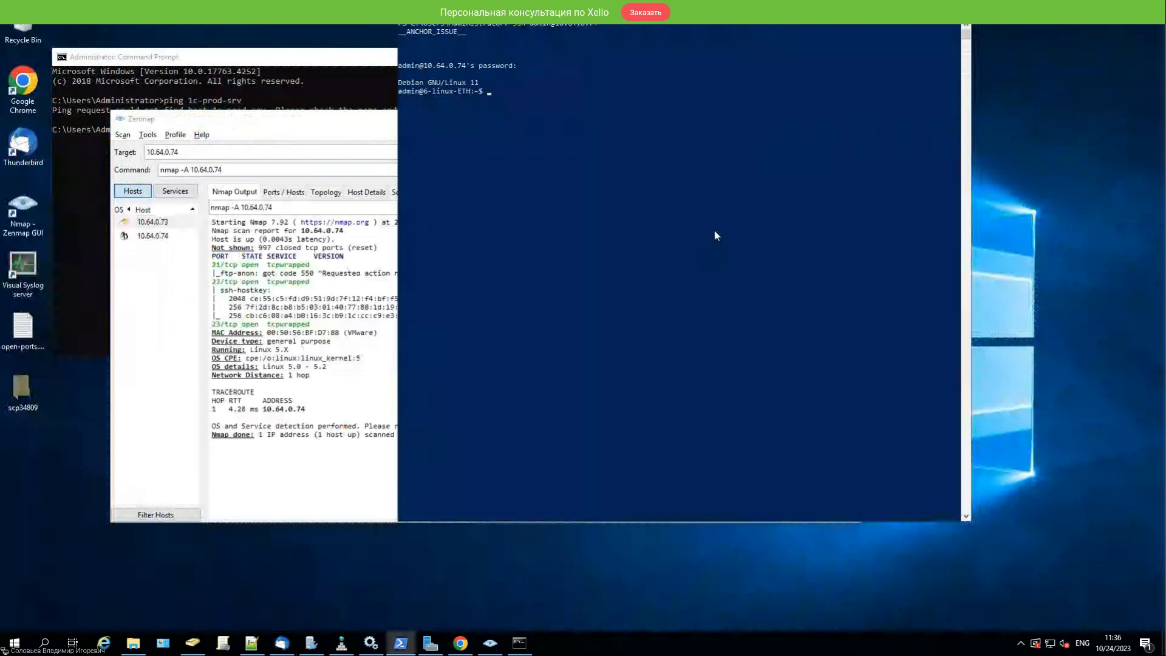
pyautogui.moveTo(834, 13); pyautogui.dragTo(862, 53)
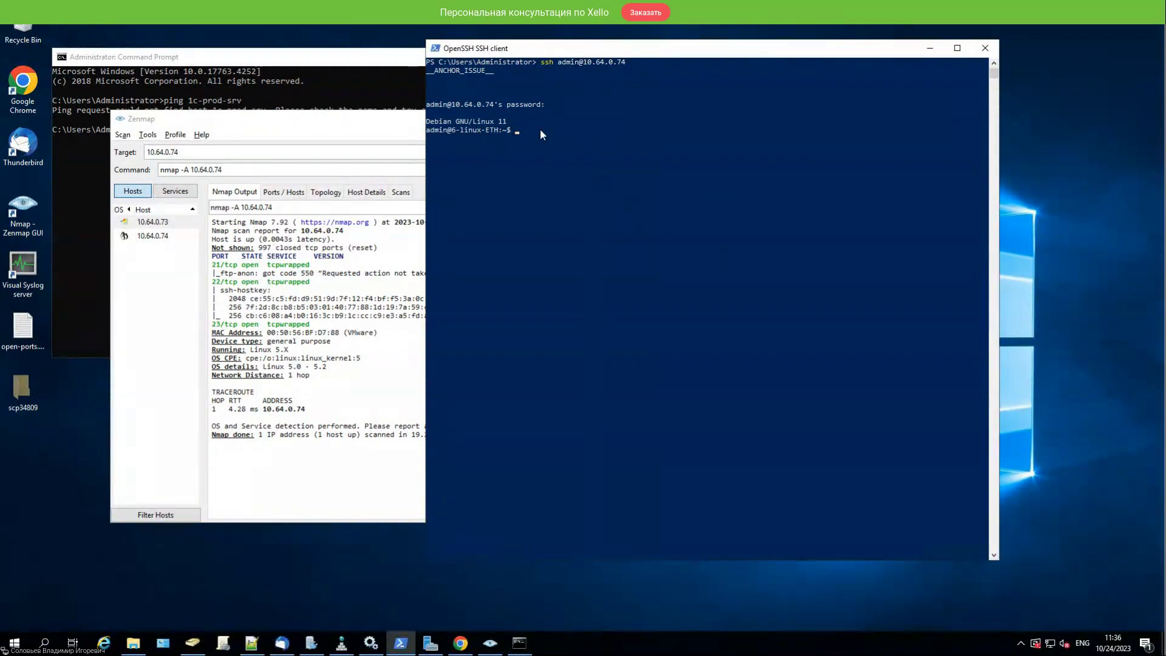
pyautogui.write('ls')
pyautogui.press('Return')
pyautogui.write('top')
pyautogui.press('Return')
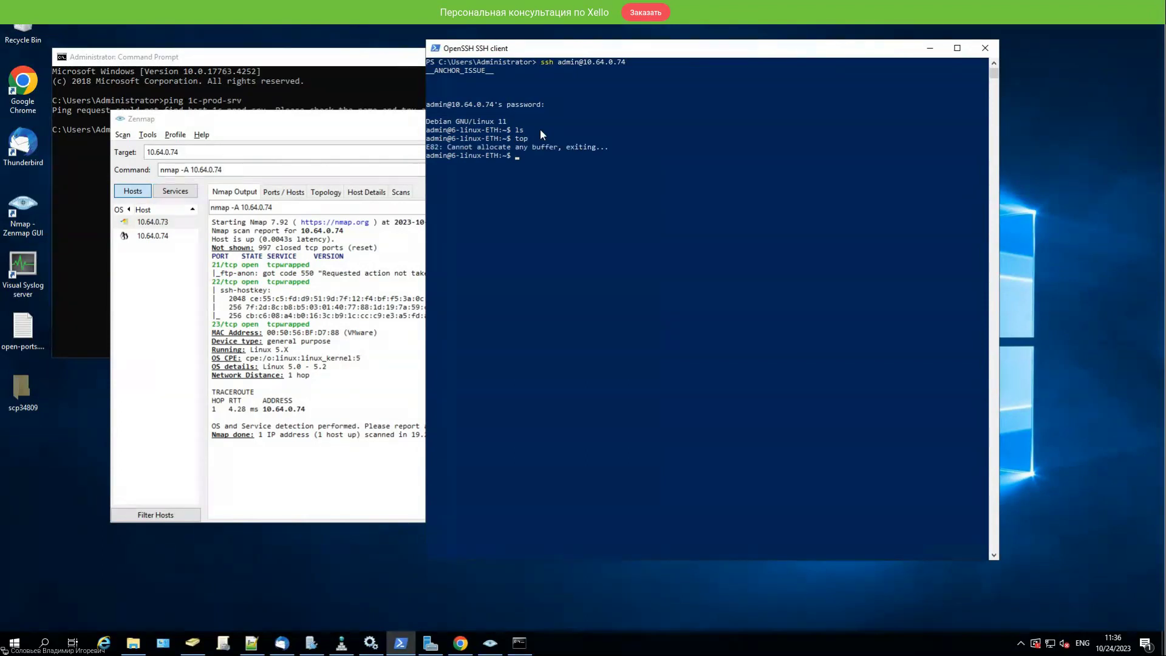
# Create an empty file named test.sh on the Debian decoy with touch and list the directory contents
pyautogui.press('Return')
pyautogui.press('Return')
pyautogui.write('tou')
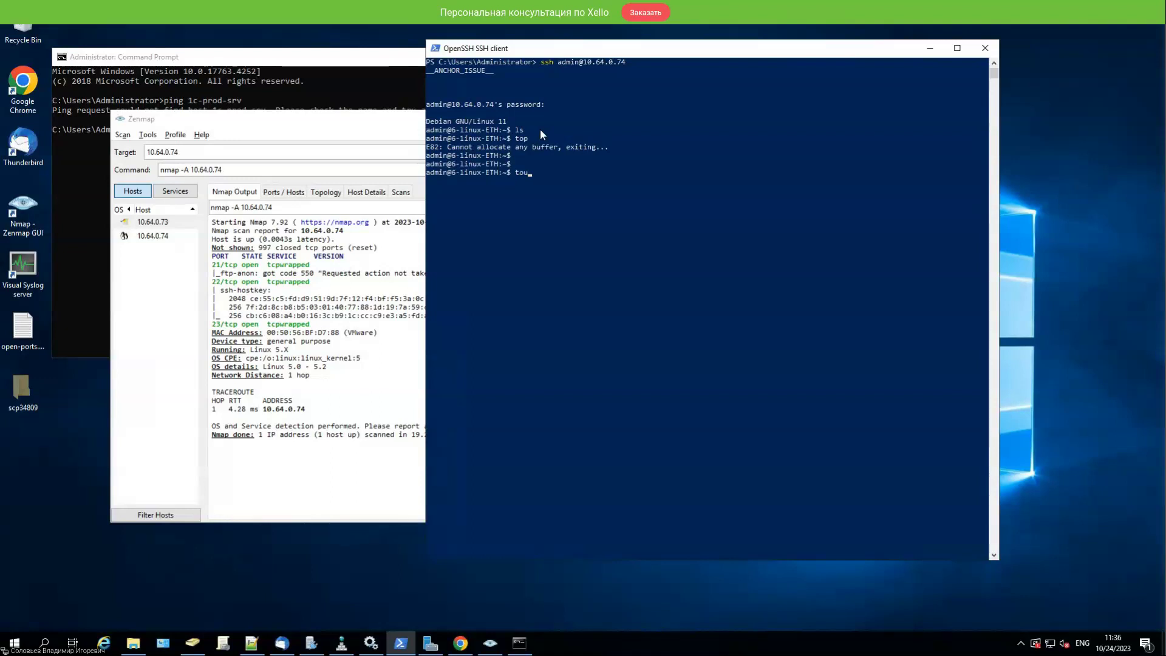
pyautogui.write('ch')
pyautogui.write(' test.s')
pyautogui.write('h')
pyautogui.press('Return')
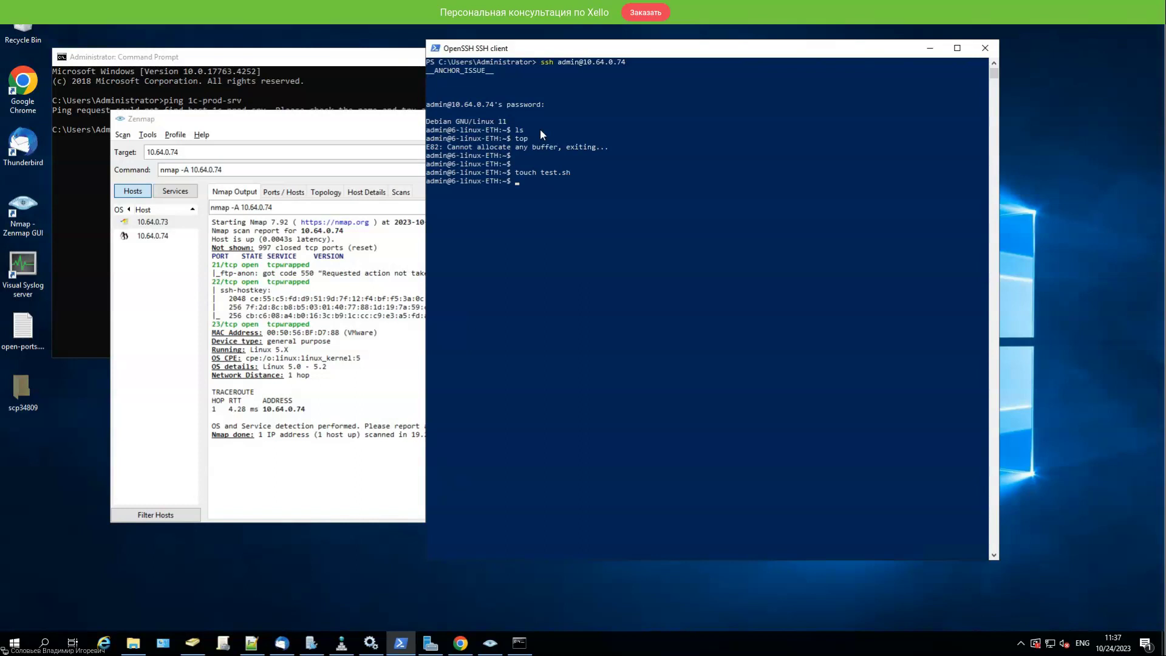
pyautogui.press('Return')
pyautogui.press('Return')
pyautogui.write('ls')
pyautogui.press('Return')
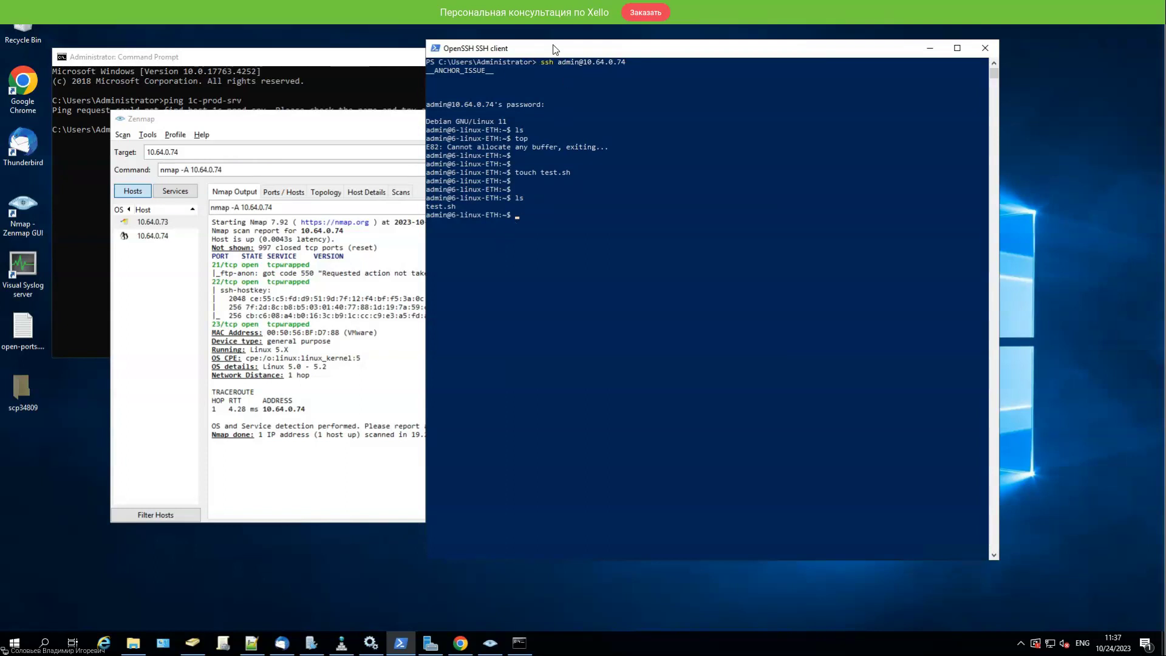
pyautogui.moveTo(554, 49); pyautogui.dragTo(533, 38)
pyautogui.write('exit')
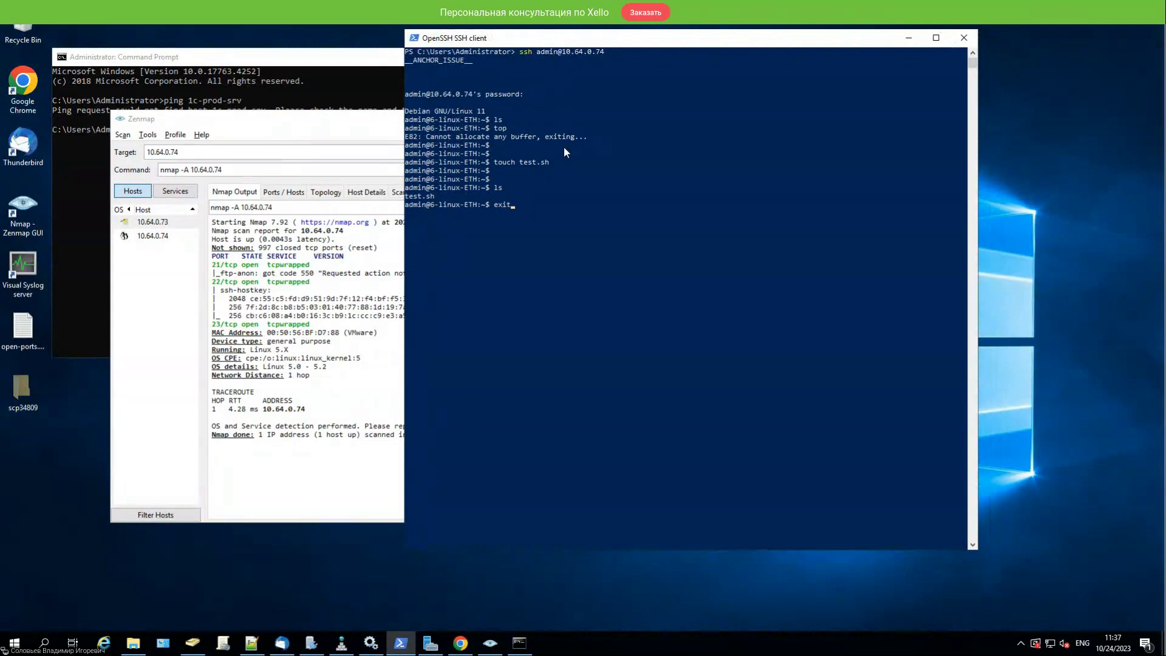
pyautogui.press('Return')
pyautogui.press('Up')
pyautogui.press('BackSpace')
pyautogui.press('BackSpace')
pyautogui.write('124')
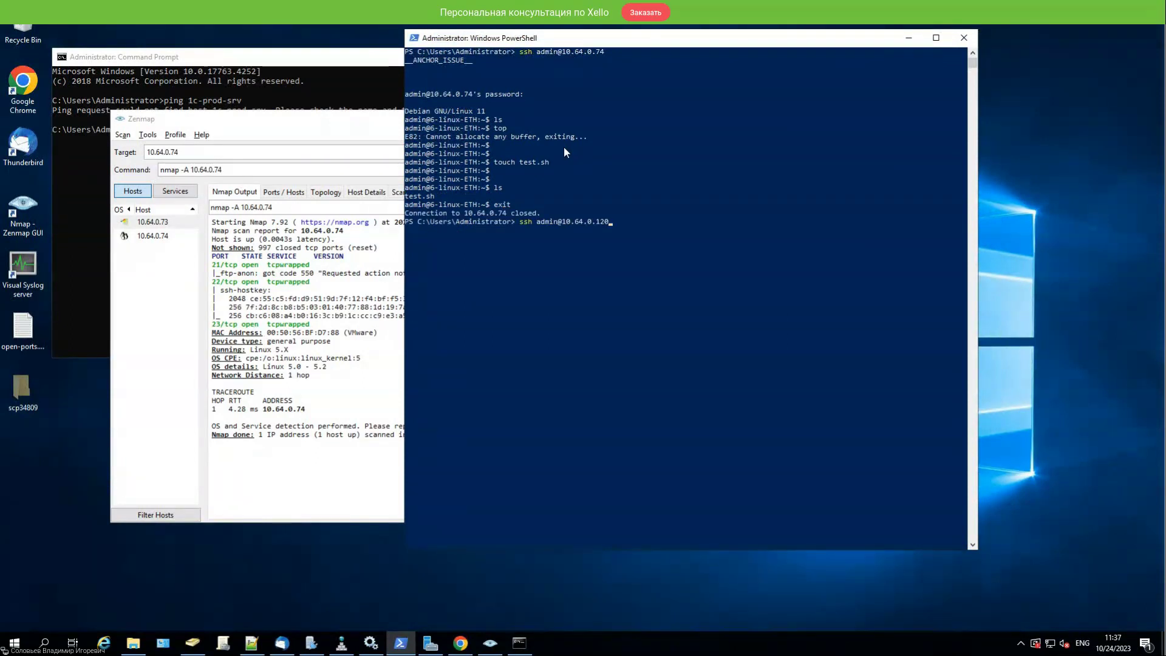
pyautogui.press('BackSpace')
pyautogui.write('4')
pyautogui.press('Return')
pyautogui.press('Return')
pyautogui.press('Return')
pyautogui.press('Return')
pyautogui.press('Return')
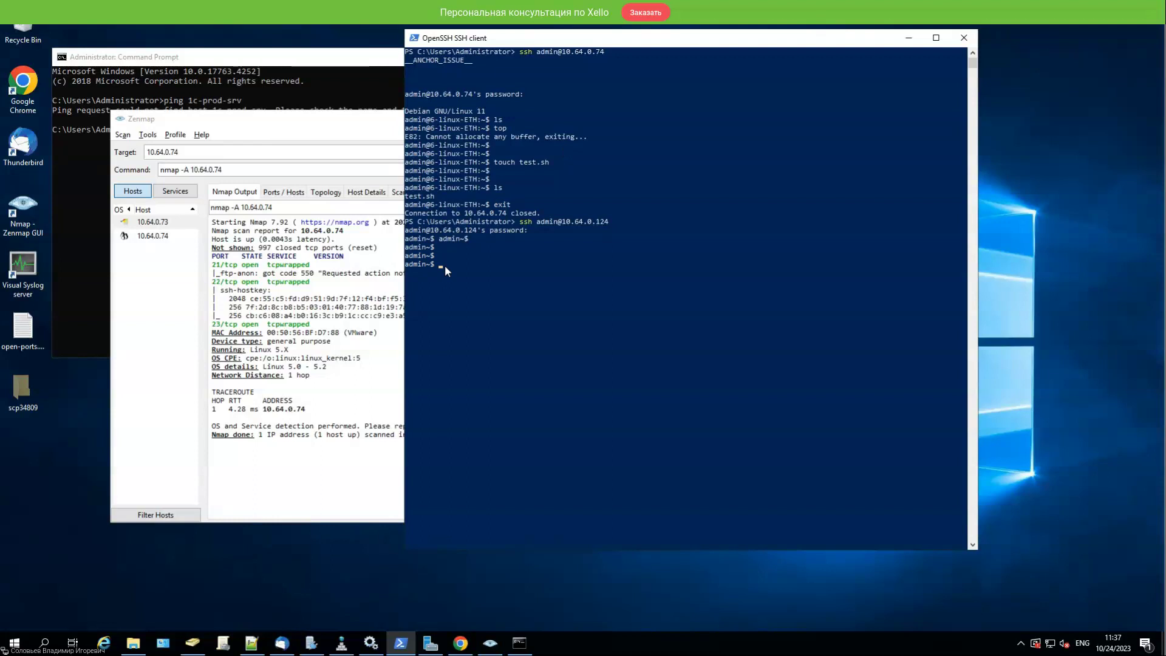
# Run pwd and ls in the 10.64.0.124 session and point out the ssh command used to connect
pyautogui.write('pwd')
pyautogui.press('Return')
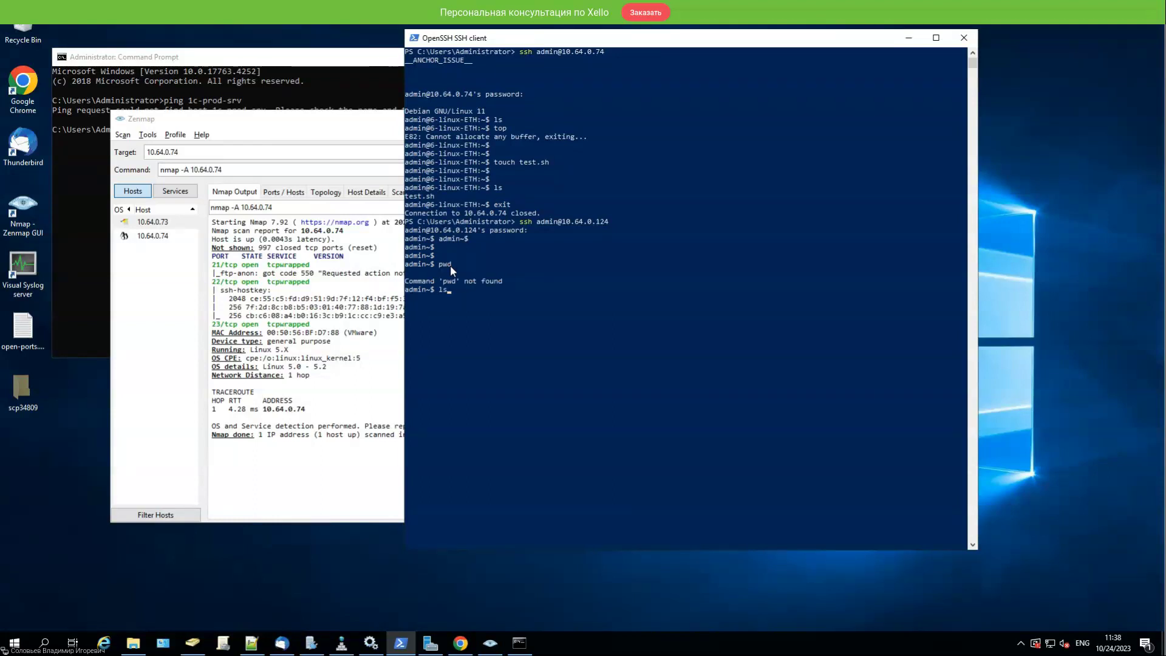
pyautogui.press('Return')
pyautogui.moveTo(405, 222); pyautogui.dragTo(597, 220)
pyautogui.click(580, 212)
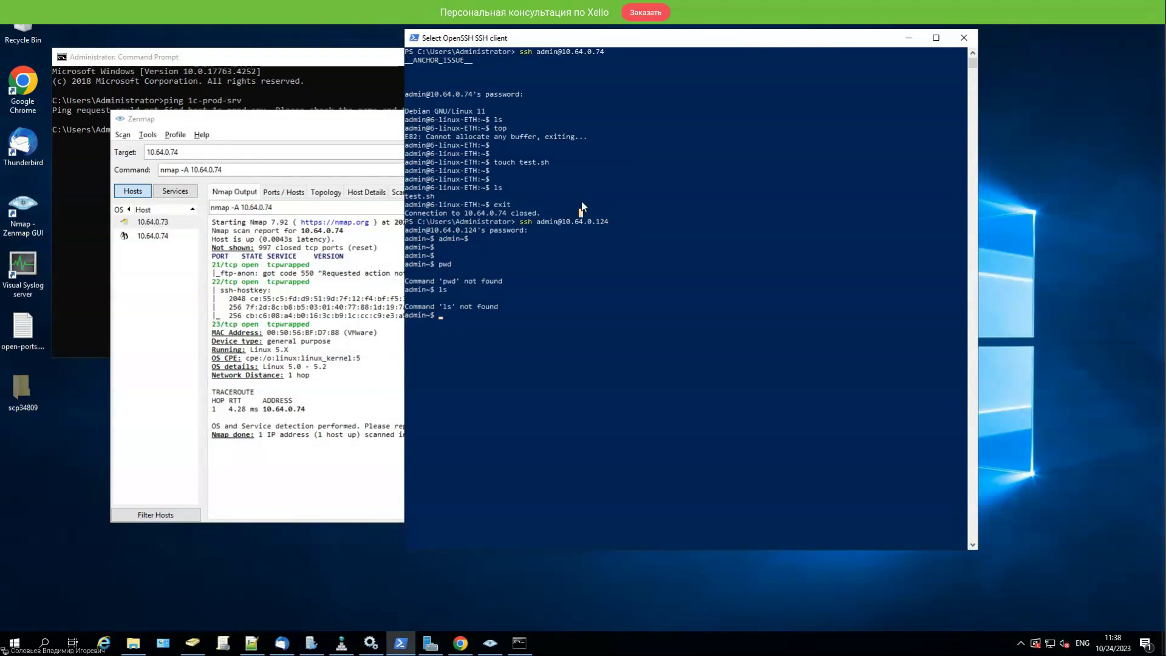
pyautogui.click(564, 187)
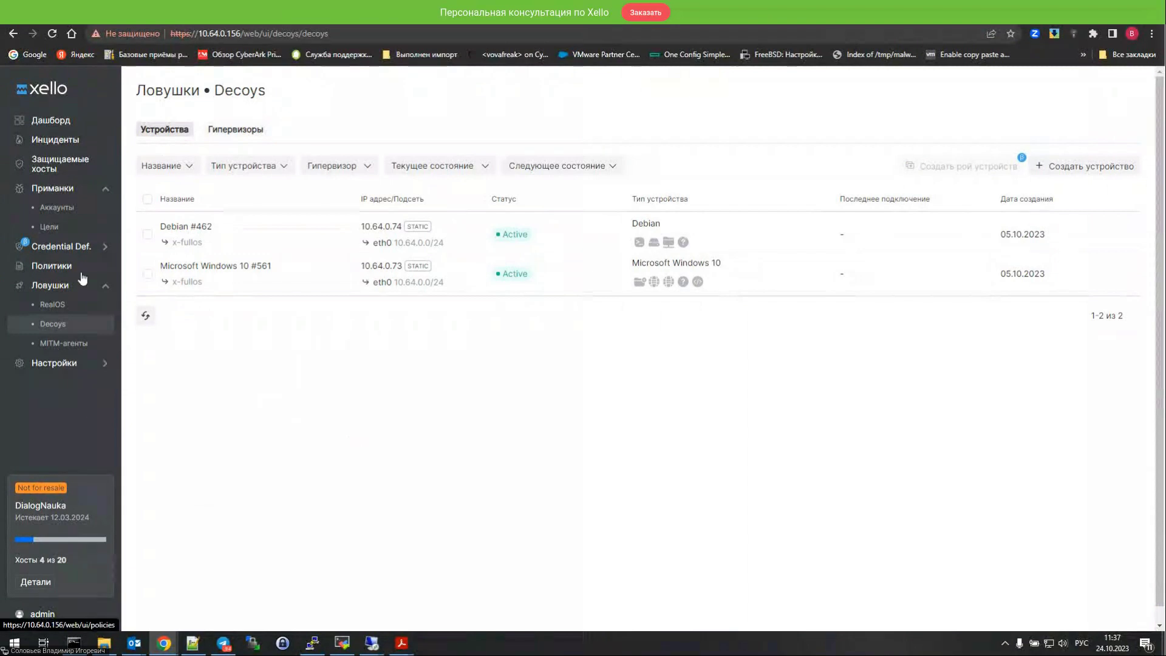
# Switch to the Xello console and review the RealOS, Decoys and MITM-агенты trap pages
pyautogui.click(106, 189)
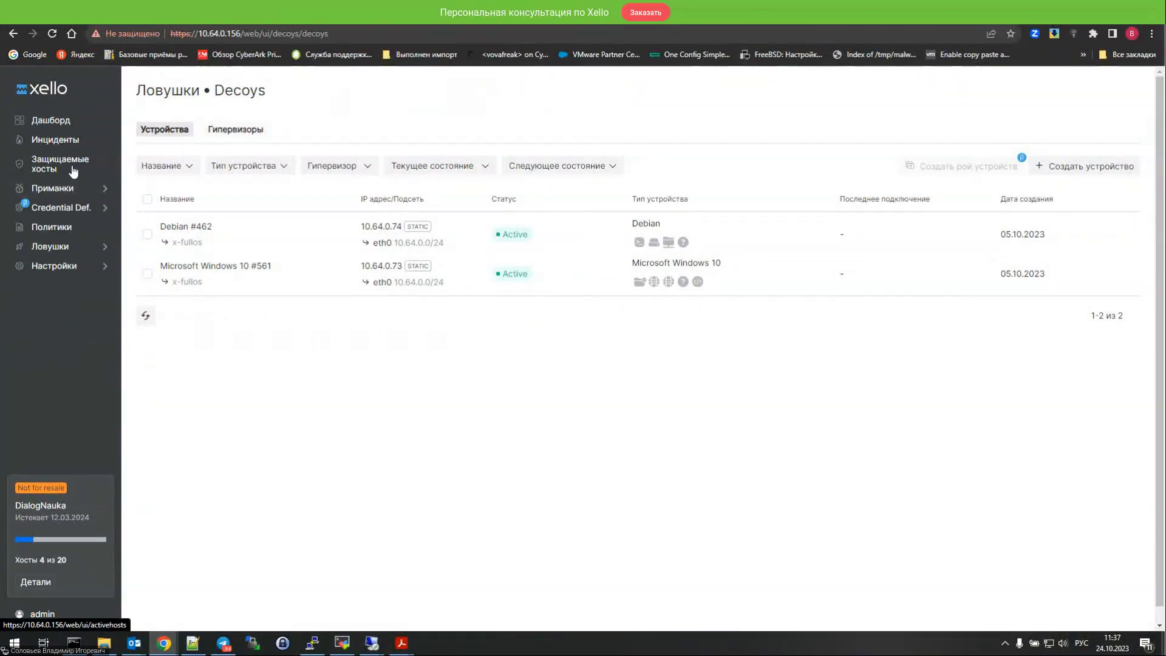
pyautogui.click(63, 245)
pyautogui.click(74, 268)
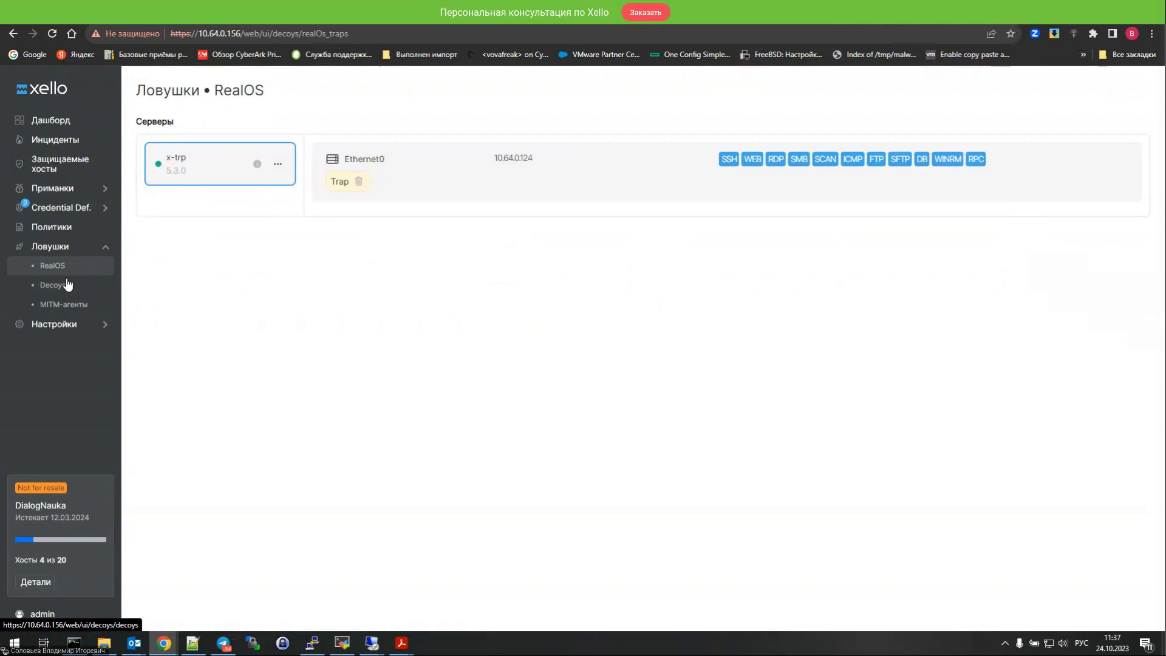
pyautogui.click(70, 285)
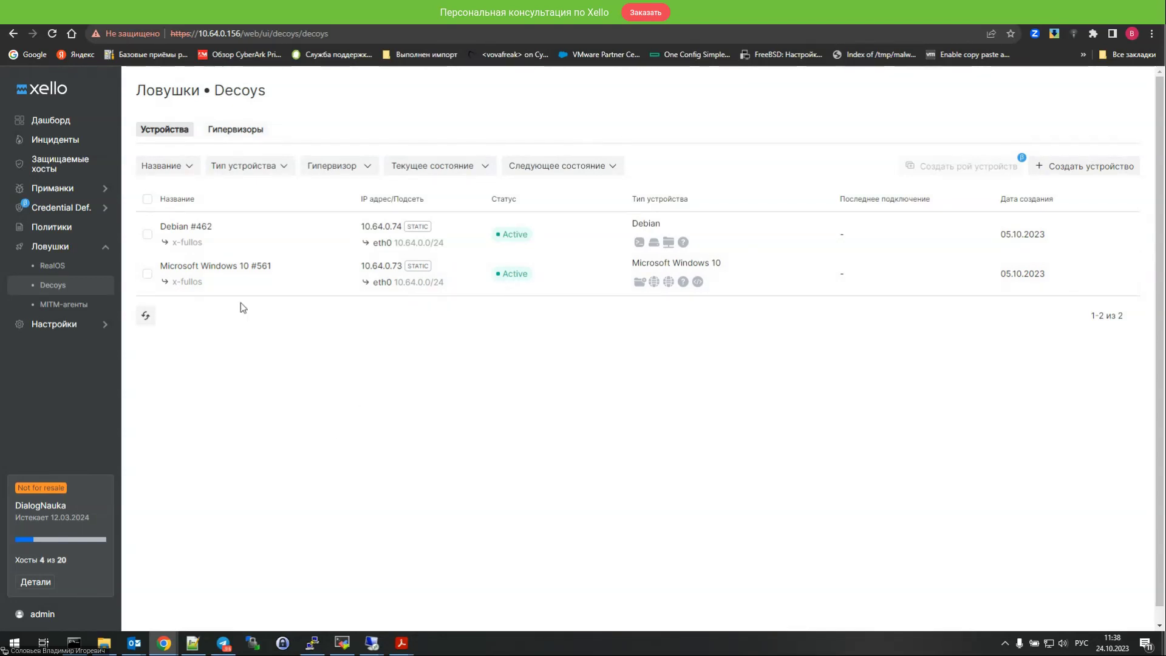
pyautogui.click(66, 304)
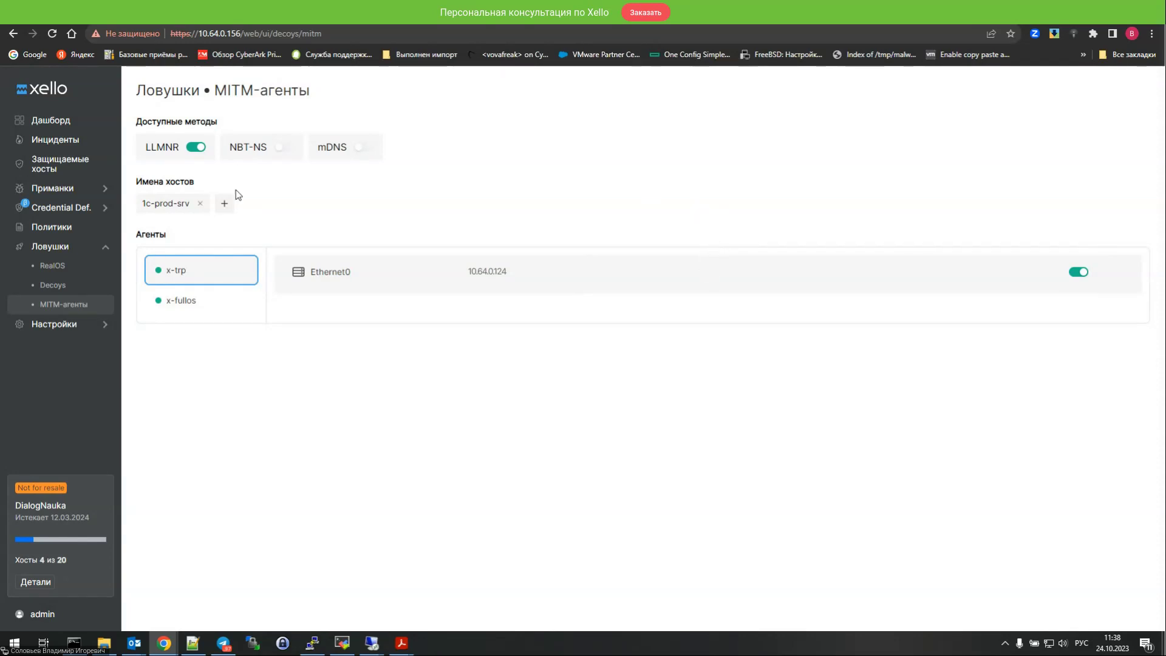
# Examine the infrastructure settings and the source types offered for a new event source, without adding one
pyautogui.click(25, 325)
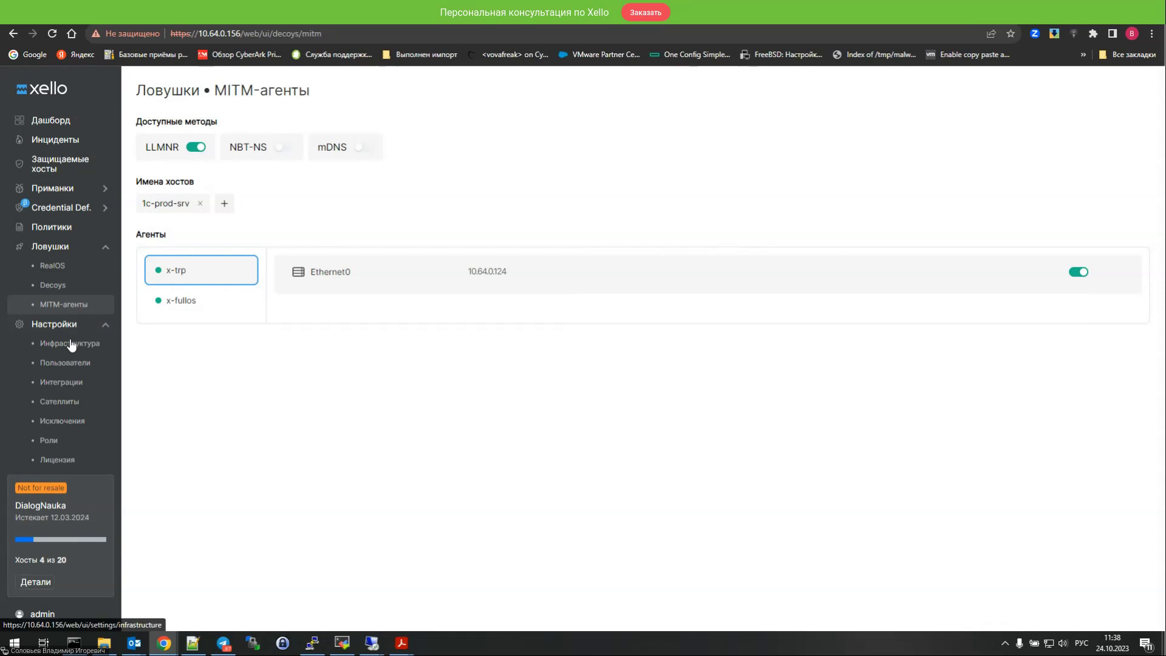
pyautogui.scroll(-2, 71, 343)
pyautogui.click(72, 307)
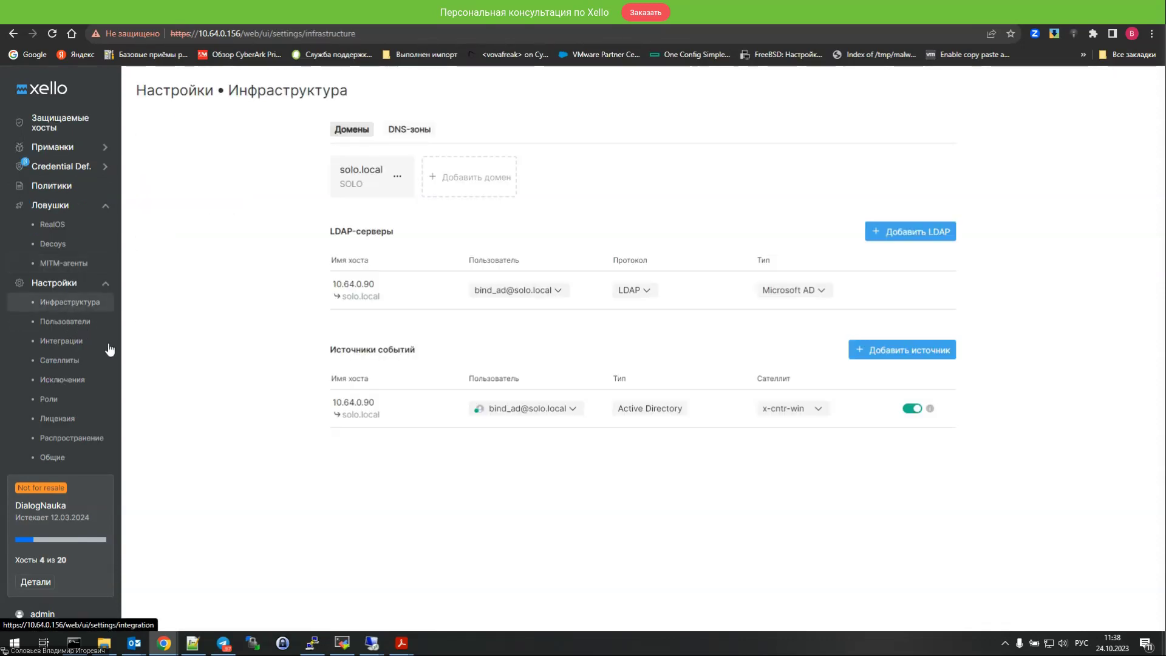
pyautogui.click(890, 361)
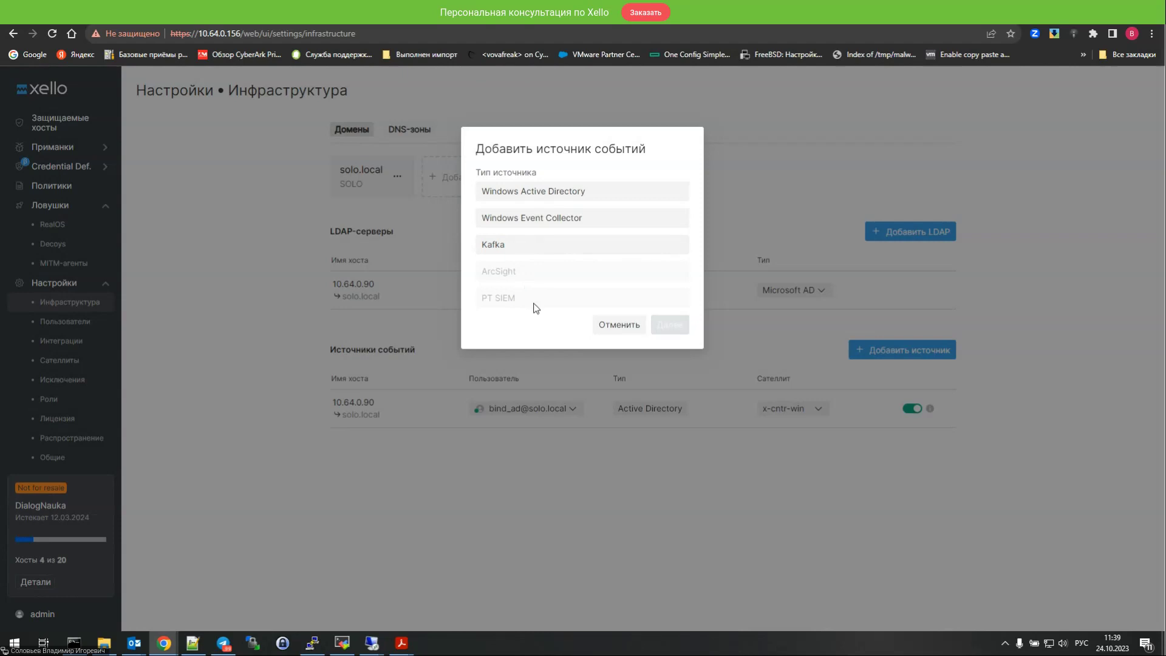
pyautogui.click(616, 331)
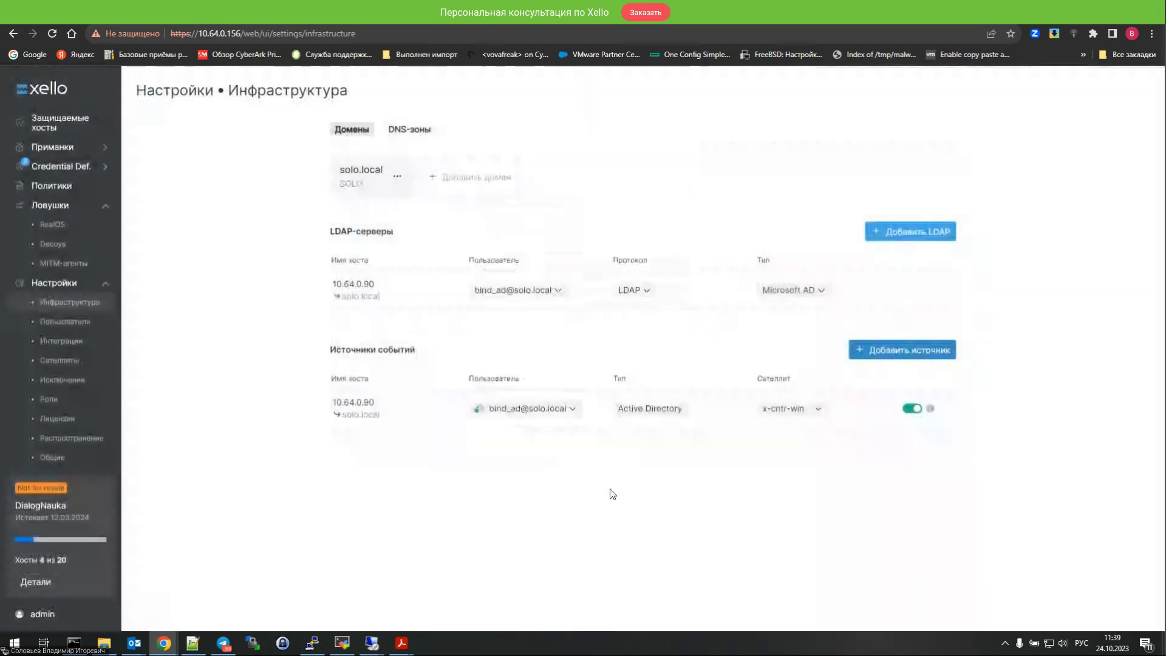
# Check the satellite list and open the satellite server's console at 10.64.0.155 in a new browser tab, bypassing the certificate warning
pyautogui.click(65, 366)
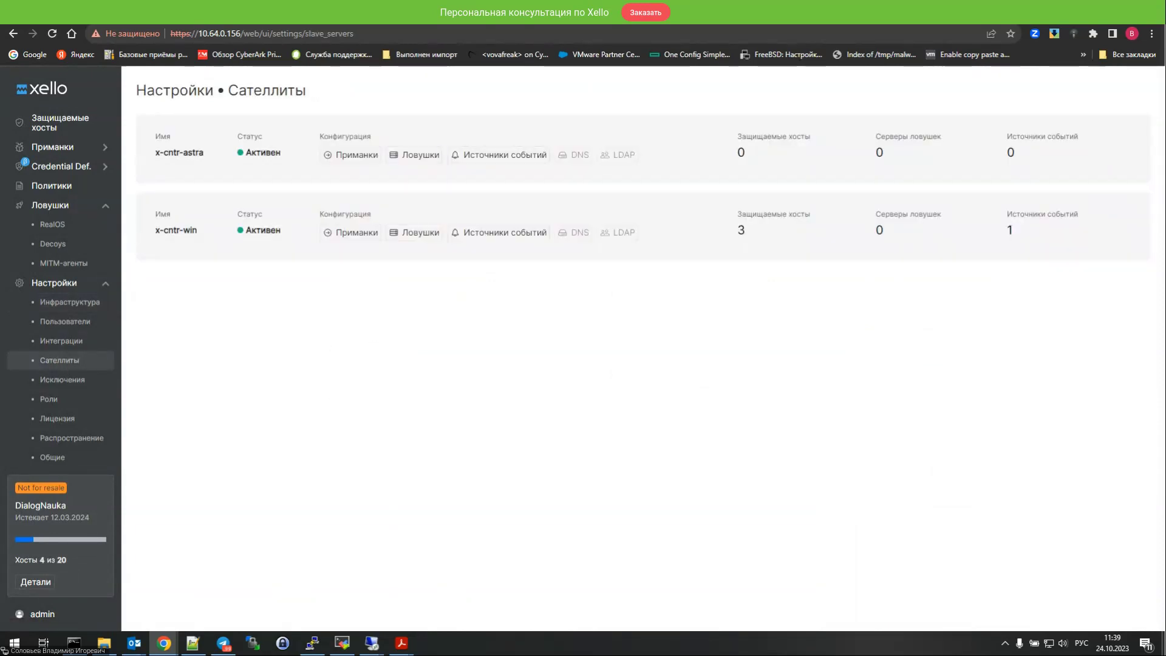
pyautogui.hotkey('ctrl', 't')
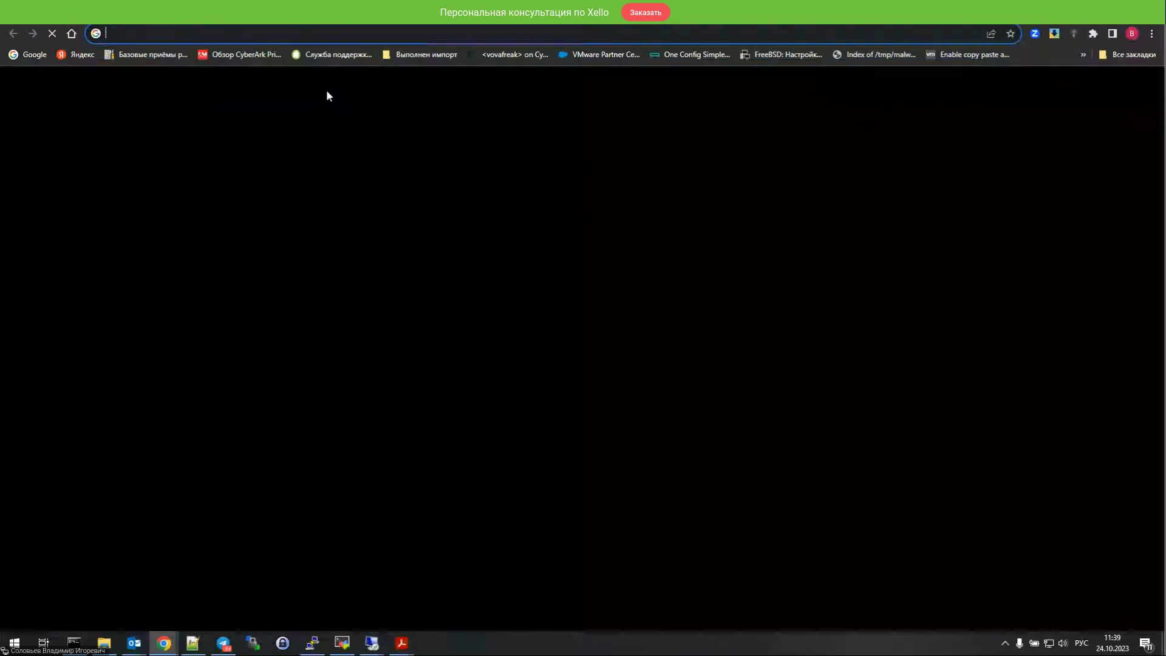
pyautogui.write('10.')
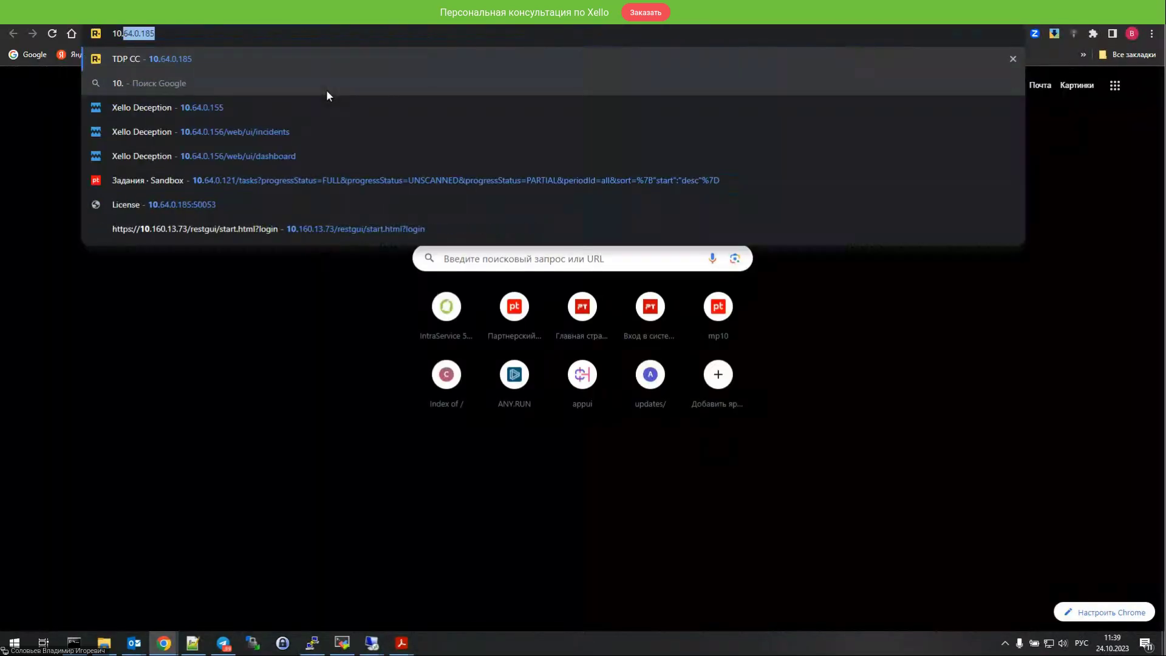
pyautogui.write('64.0.155')
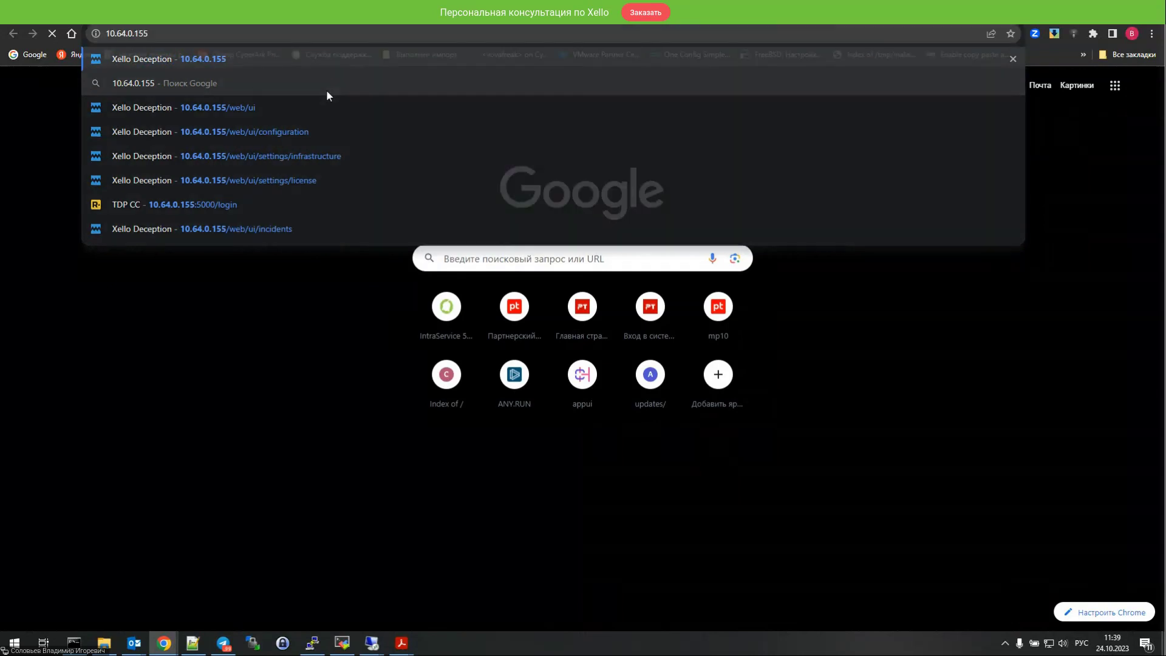
pyautogui.press('Return')
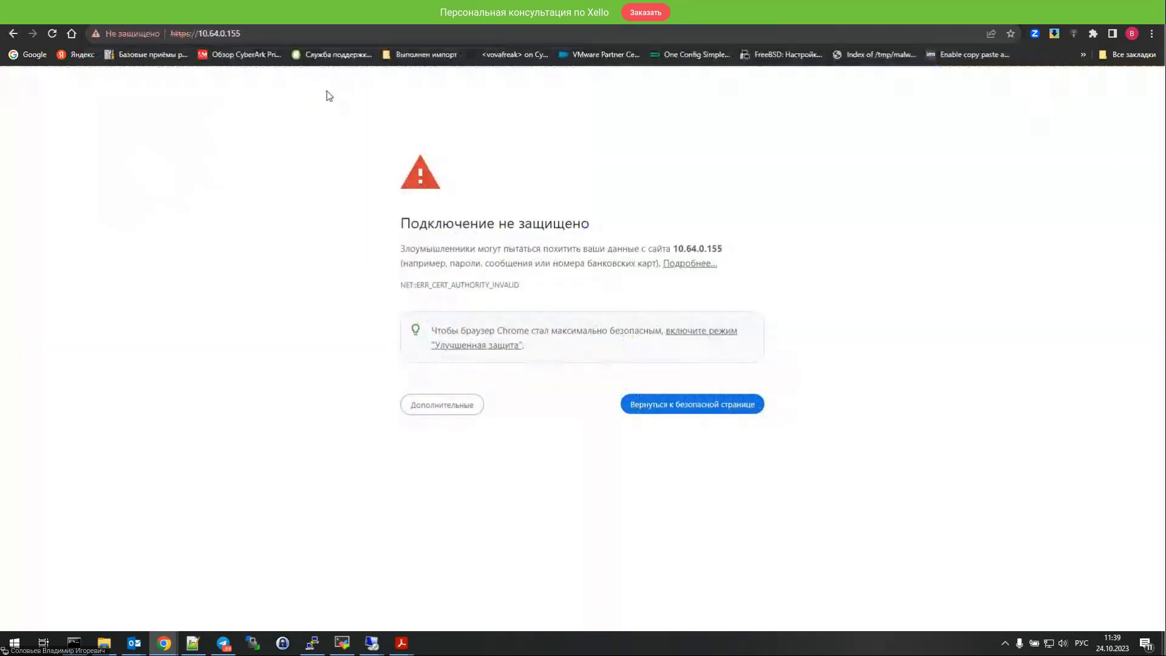
pyautogui.click(450, 411)
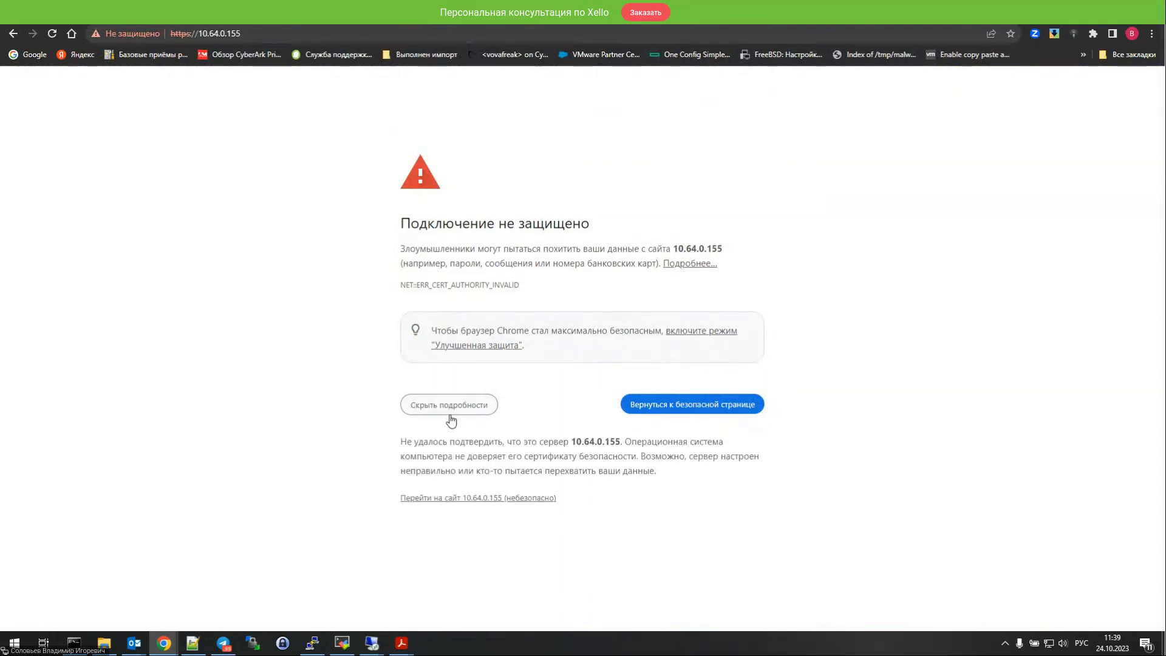
pyautogui.click(468, 499)
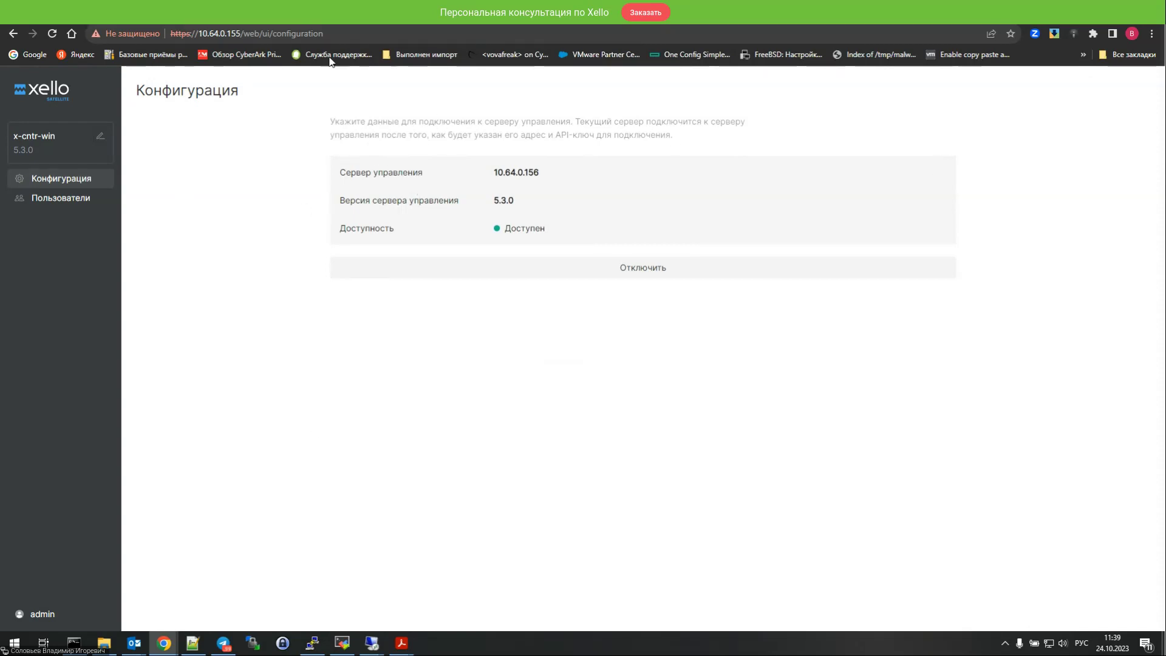
# Return to the management server's console and examine the API token labels in the integration settings
pyautogui.hotkey('ctrl', 'Tab')
pyautogui.click(49, 302)
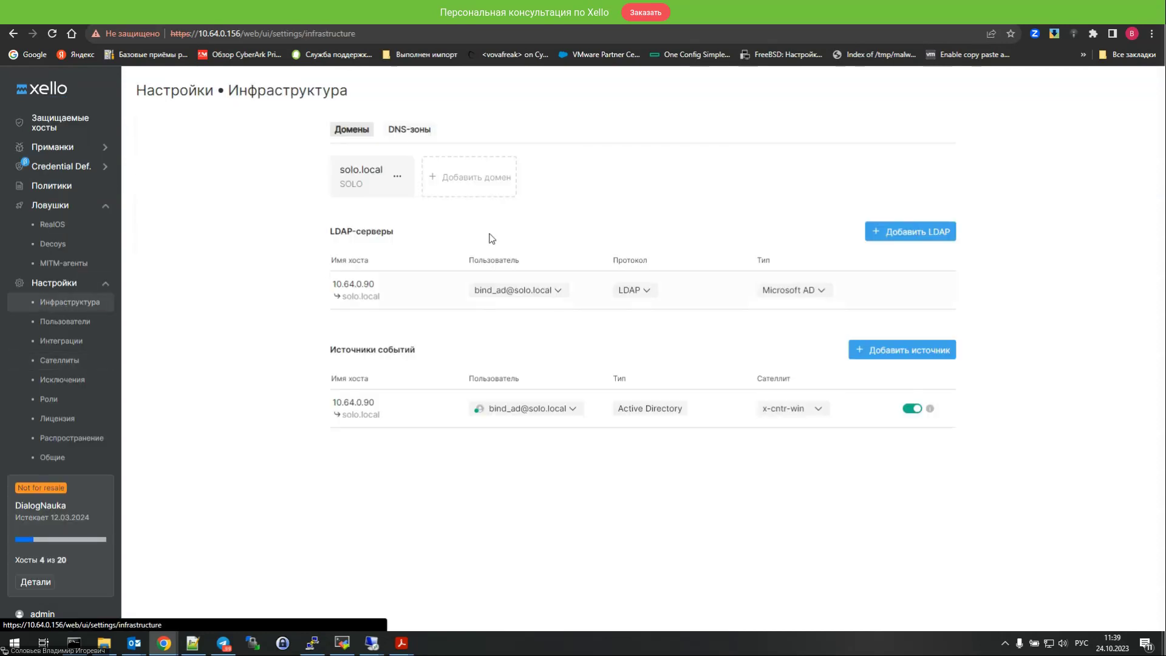
pyautogui.click(64, 340)
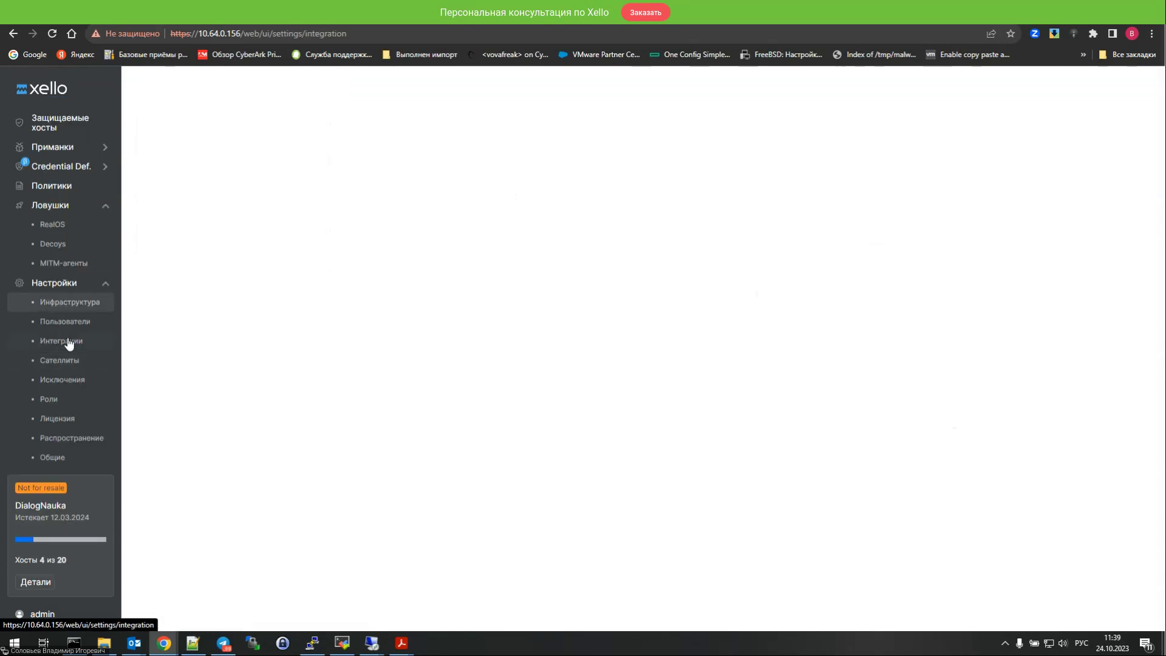
pyautogui.moveTo(401, 247); pyautogui.dragTo(800, 468)
pyautogui.click(799, 472)
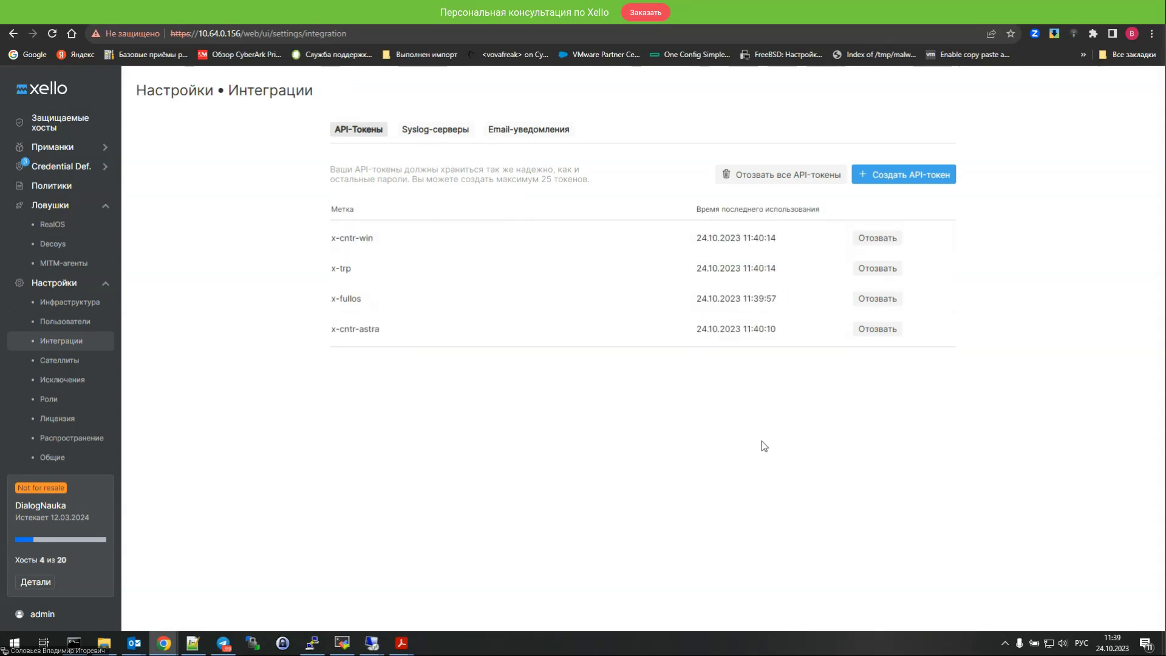
pyautogui.moveTo(312, 237); pyautogui.dragTo(393, 341)
pyautogui.click(380, 395)
pyautogui.moveTo(378, 329); pyautogui.dragTo(328, 255)
pyautogui.click(348, 237)
pyautogui.moveTo(329, 240); pyautogui.dragTo(376, 241)
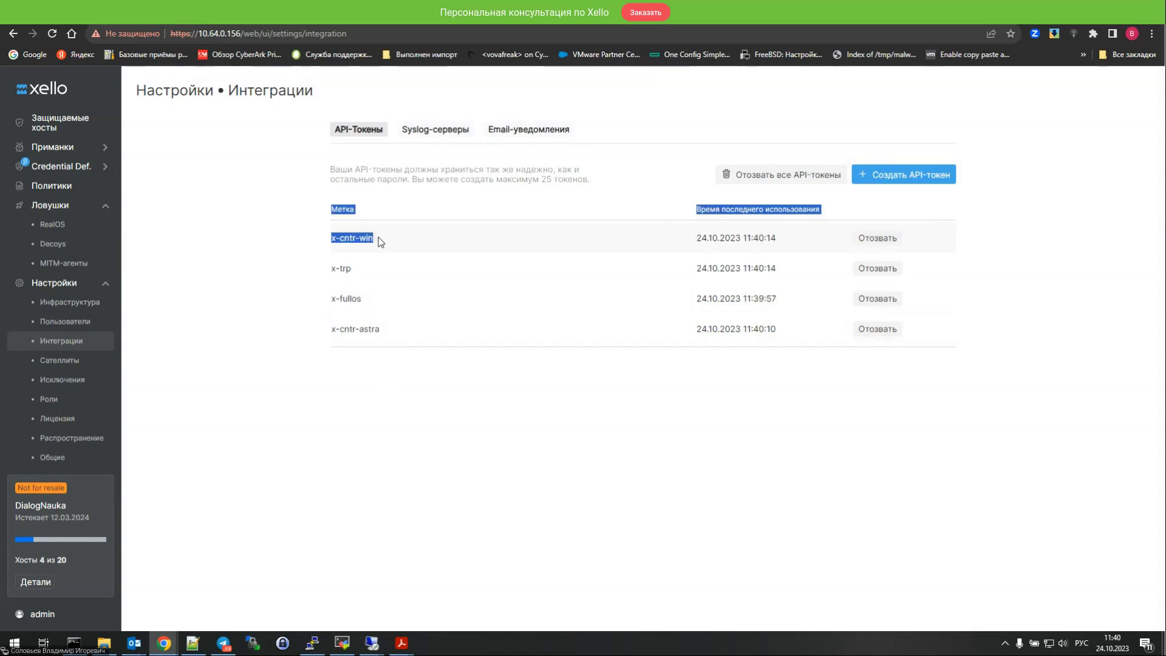
# Compare the API token labels with the management server connection settings on the x-cntr-win satellite's configuration page
pyautogui.click(363, 242)
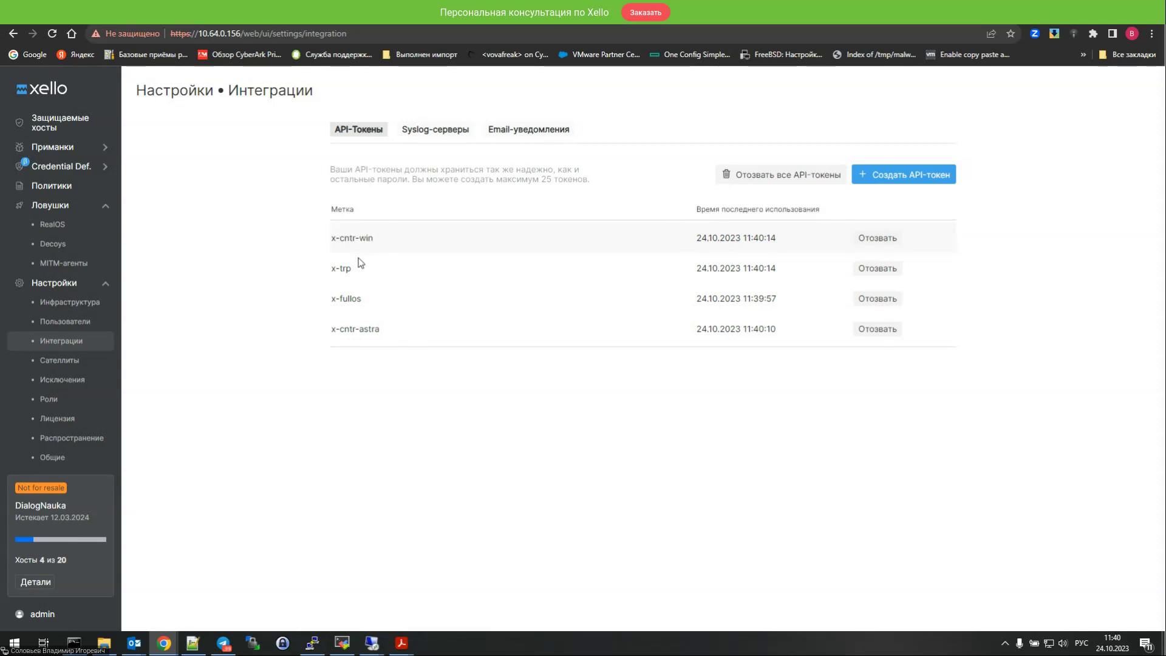
pyautogui.moveTo(331, 267); pyautogui.dragTo(352, 270)
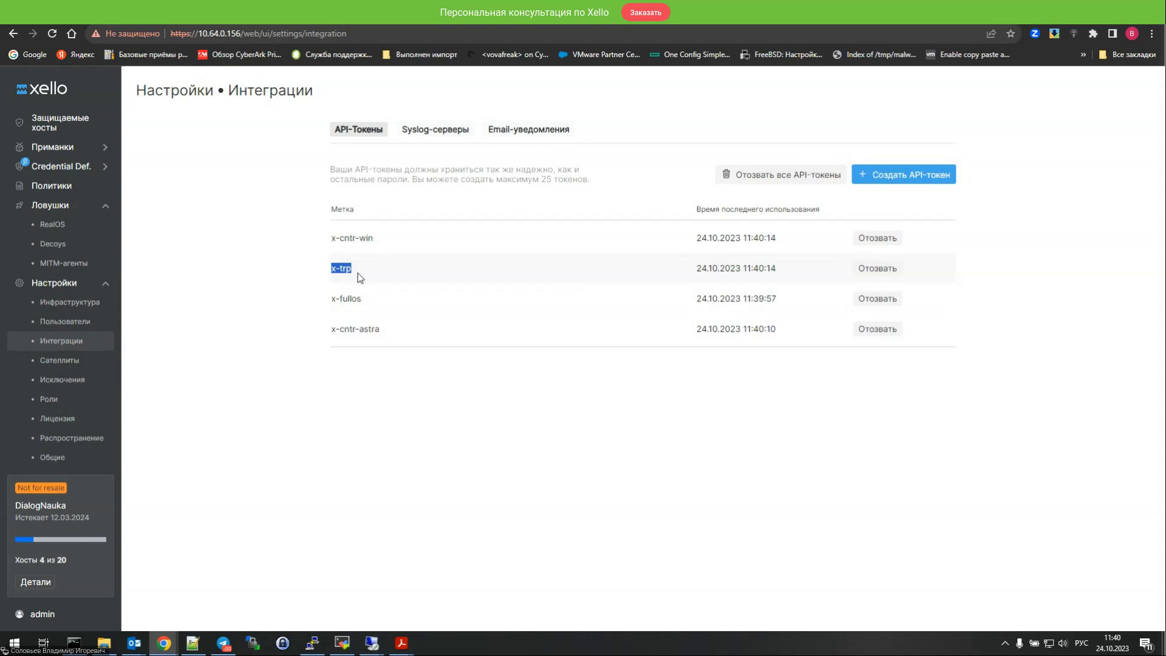
pyautogui.moveTo(331, 203); pyautogui.dragTo(380, 334)
pyautogui.click(378, 308)
pyautogui.click(391, 367)
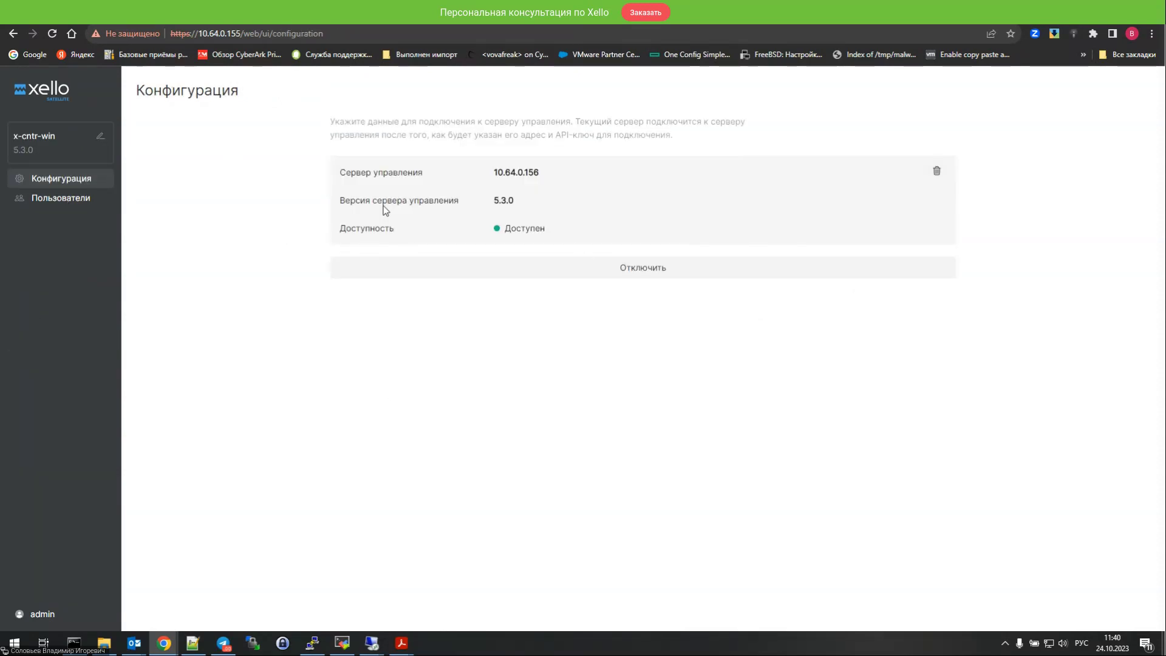
pyautogui.moveTo(560, 234); pyautogui.dragTo(437, 208)
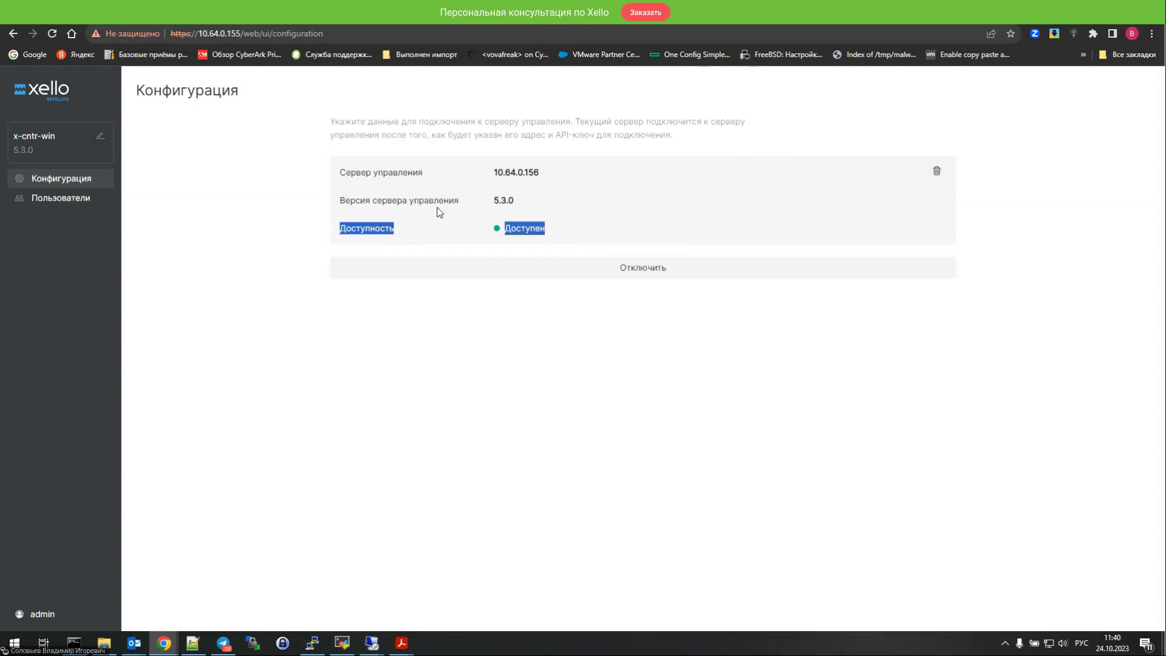
pyautogui.click(208, 259)
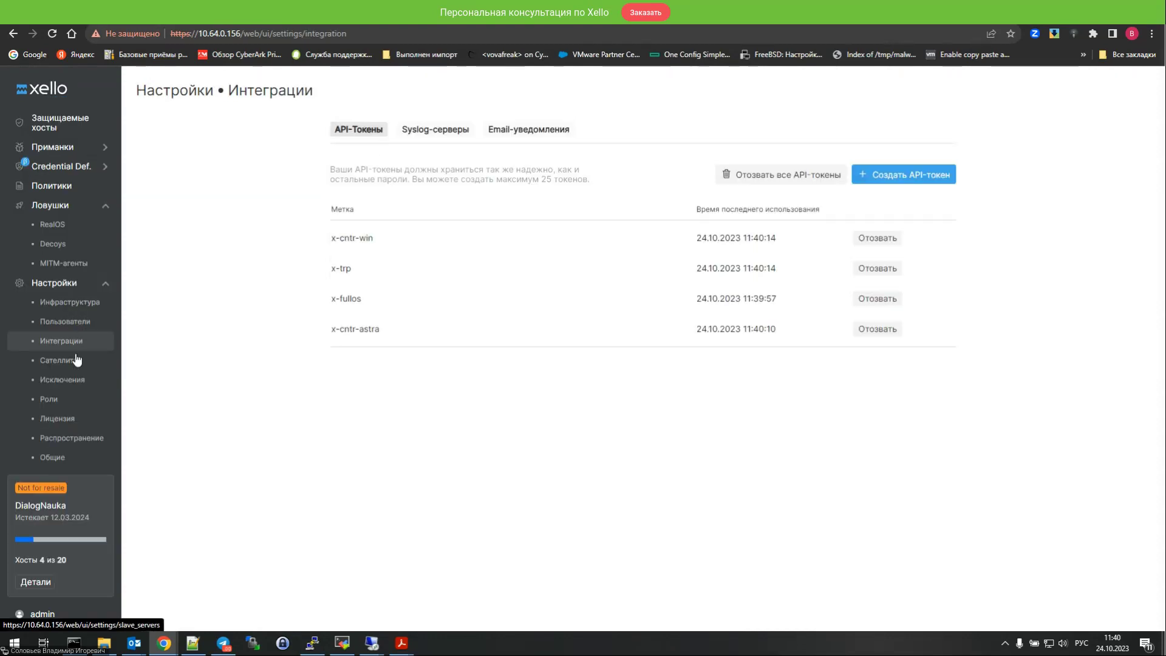
# Check the satellite list and the satellites offered for the Active Directory event source in the infrastructure settings, without changing the selection
pyautogui.click(65, 362)
pyautogui.click(63, 304)
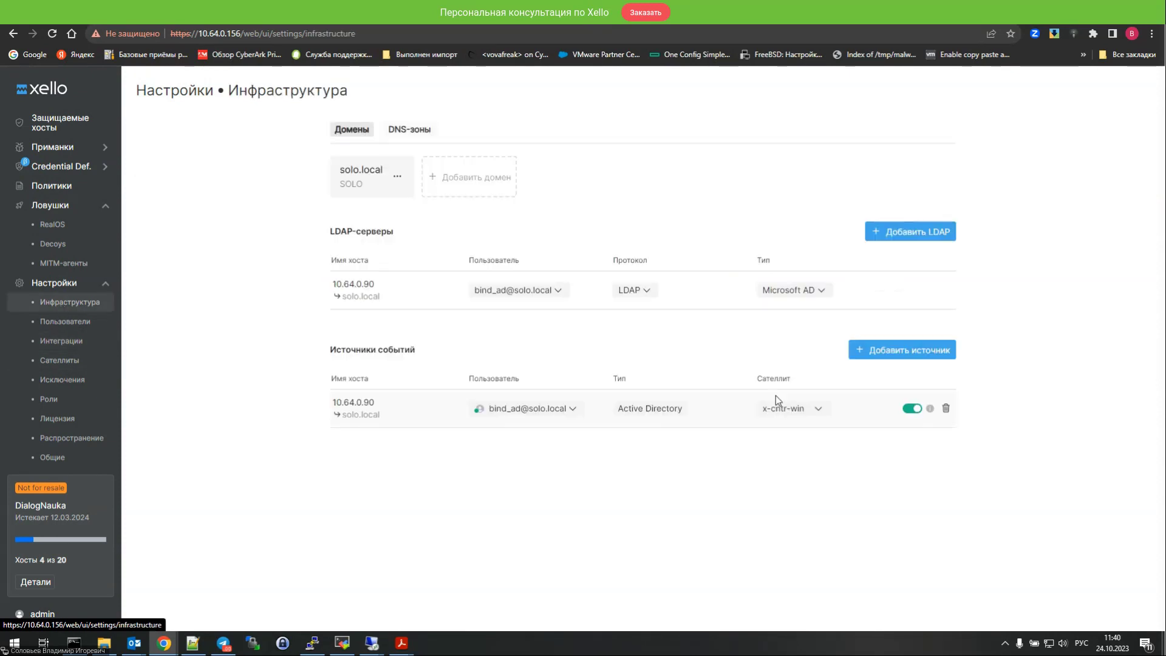
pyautogui.click(800, 410)
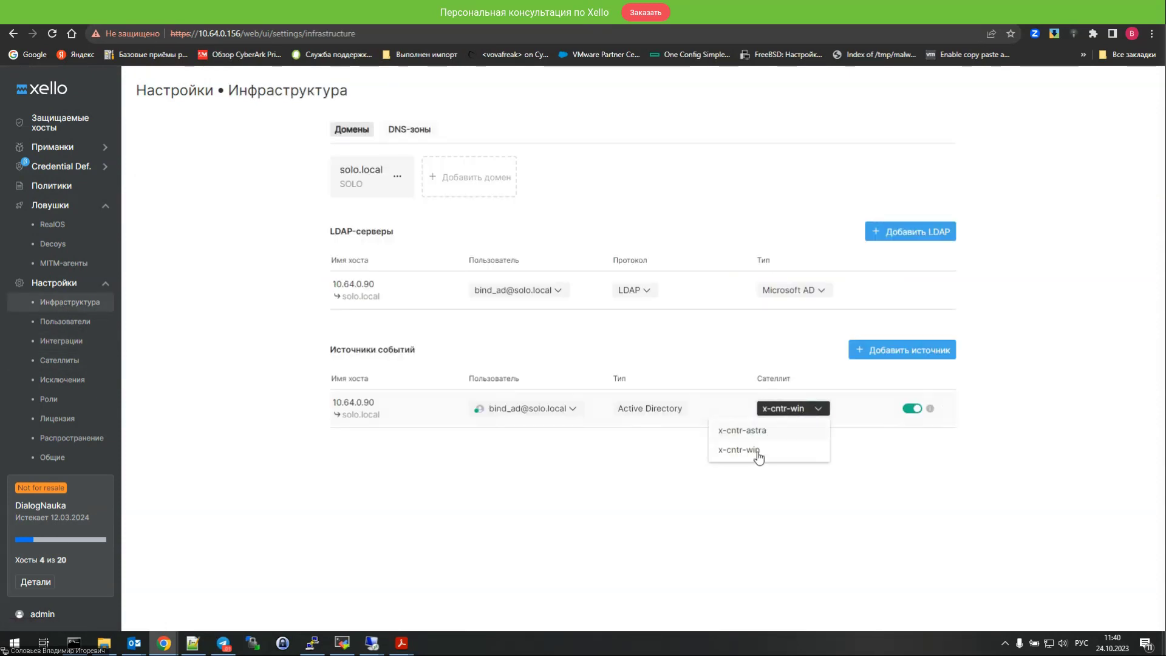
pyautogui.click(868, 501)
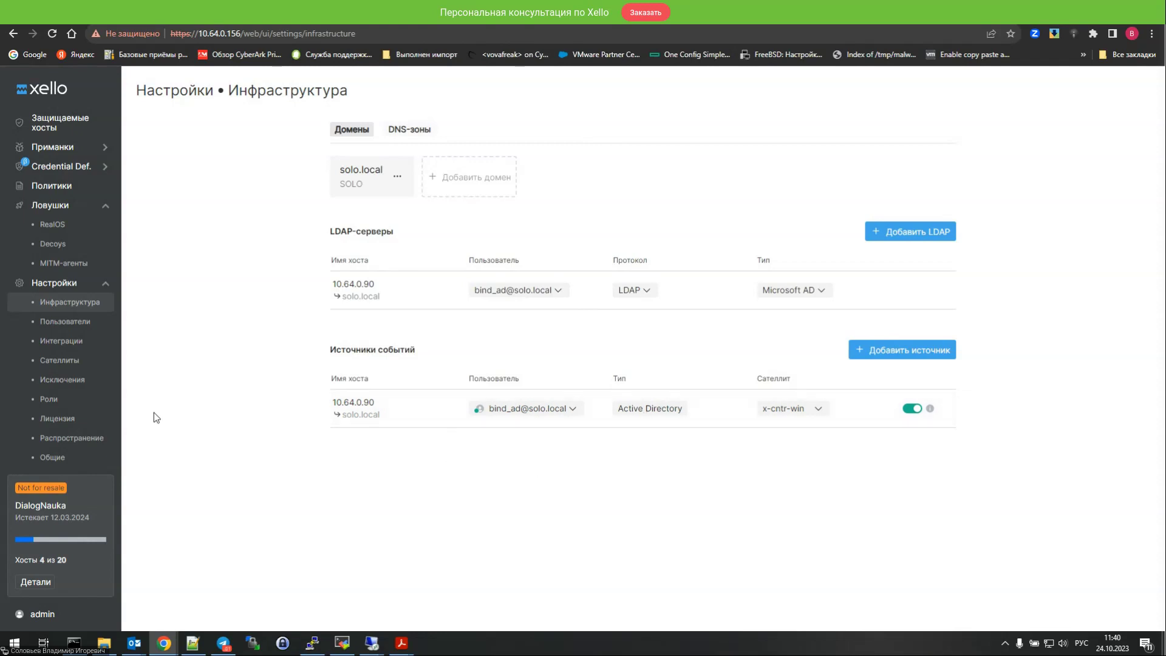
# Open the DEFAULT policy's settings and examine the satellite assignment in its configuration, leaving it as it is
pyautogui.click(53, 186)
pyautogui.click(234, 129)
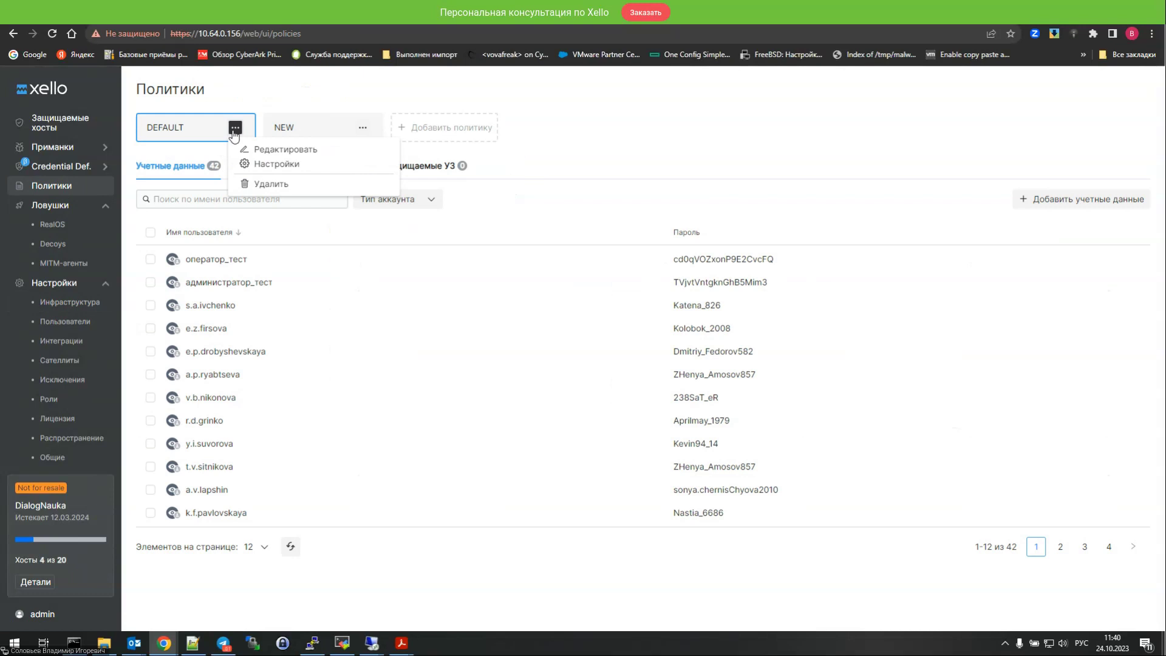
pyautogui.click(267, 164)
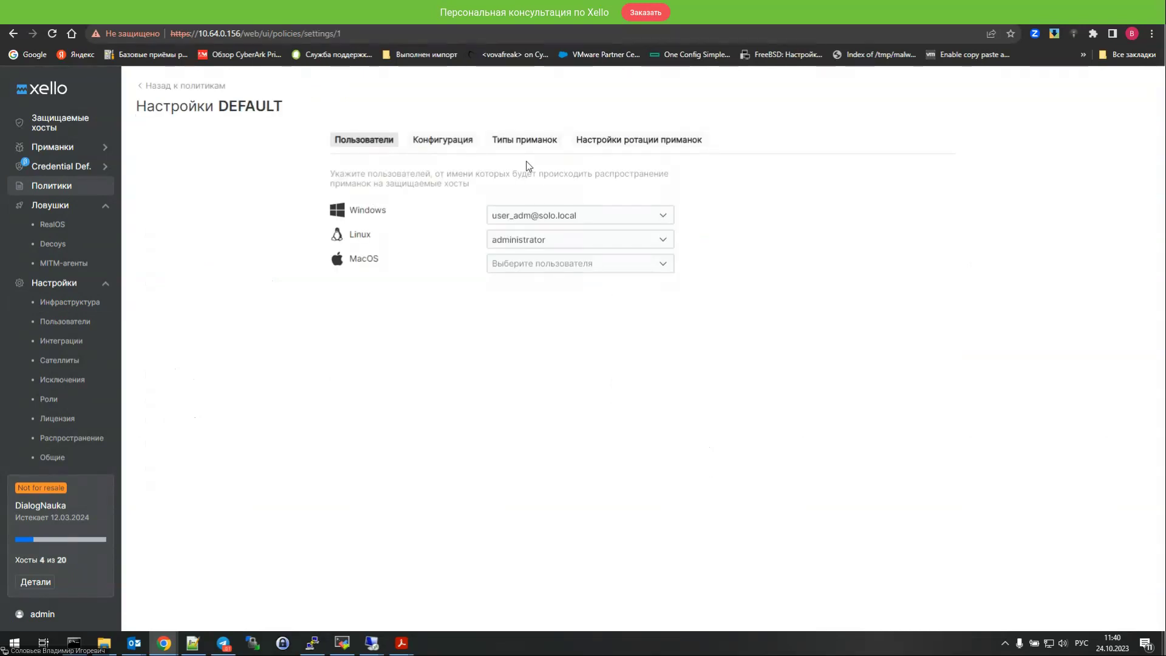
pyautogui.click(471, 147)
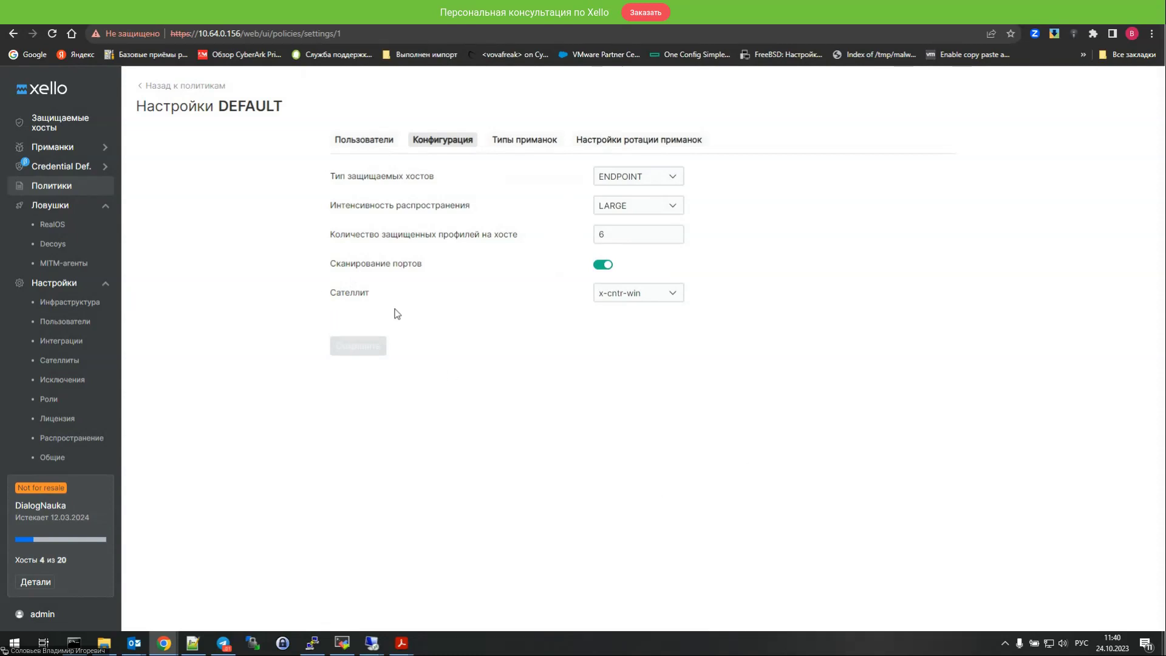
pyautogui.moveTo(335, 294); pyautogui.dragTo(377, 298)
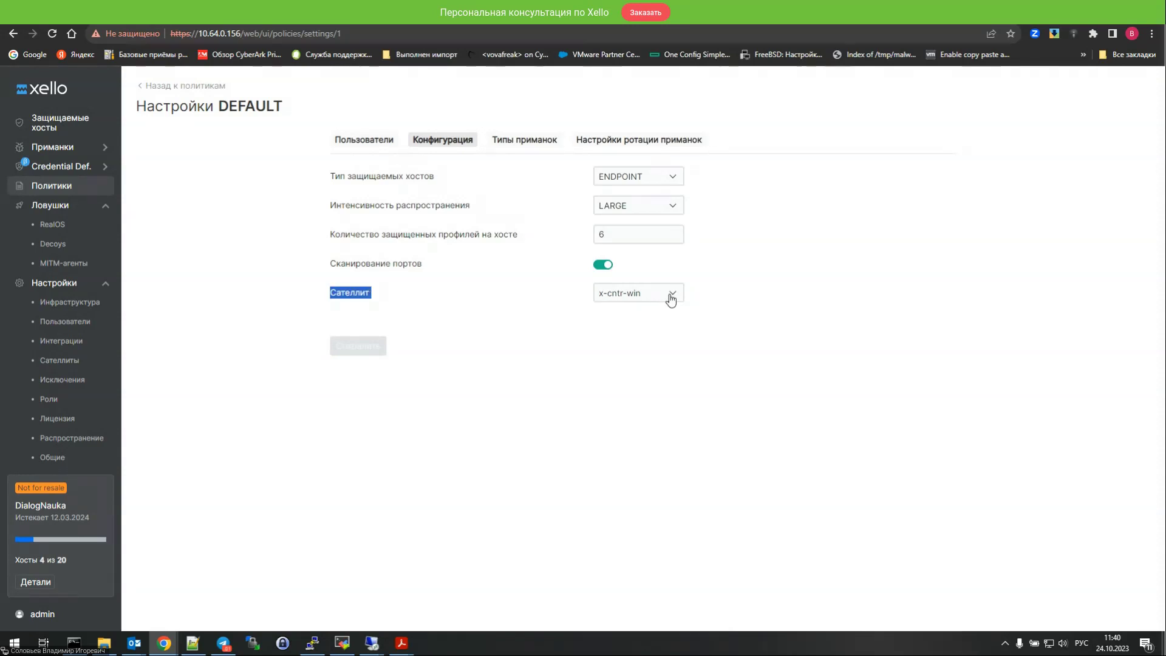
pyautogui.click(691, 390)
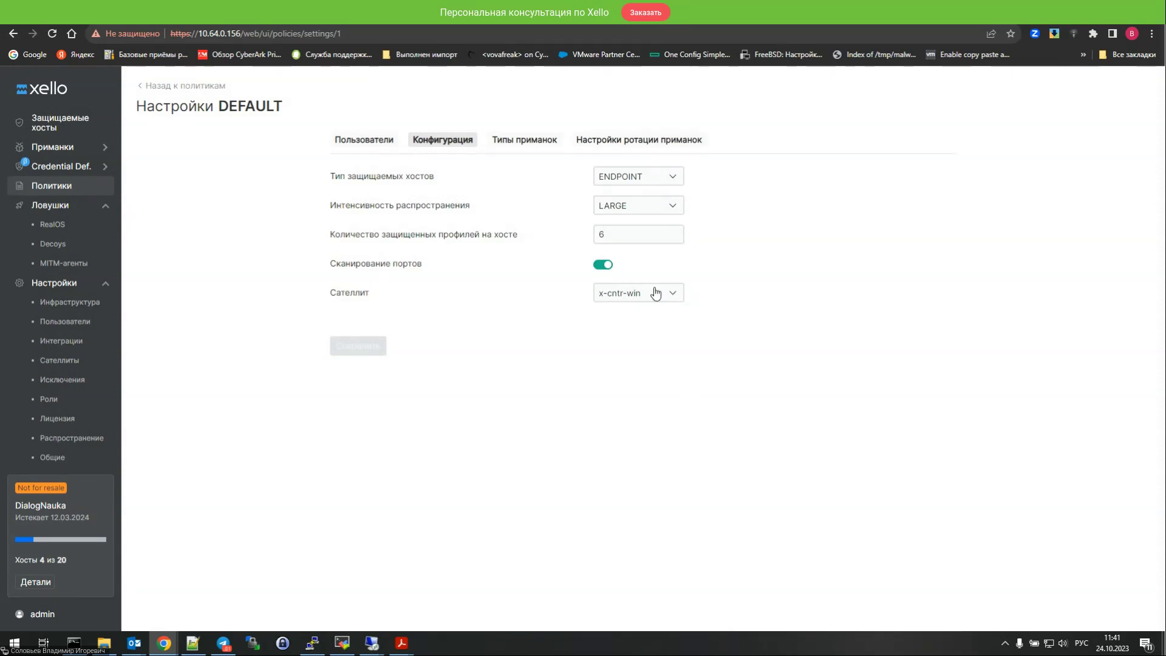
pyautogui.click(673, 297)
pyautogui.click(838, 313)
# Go to the incident list and open the detailed information of incident 85
pyautogui.scroll(1, 65, 323)
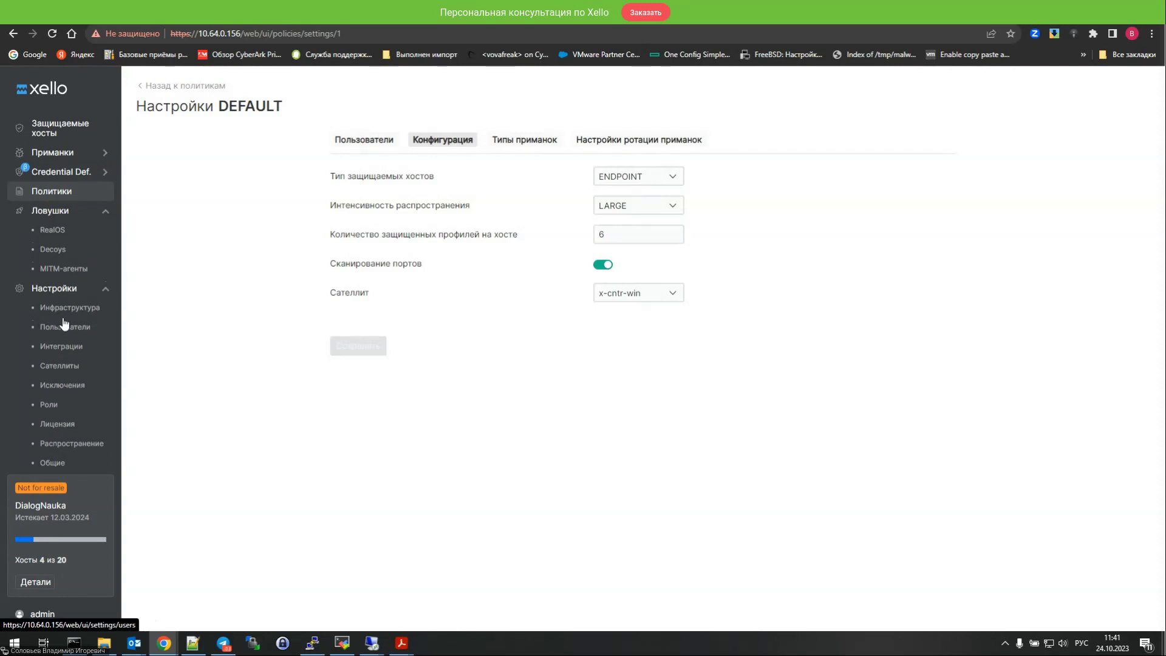
pyautogui.scroll(1, 65, 324)
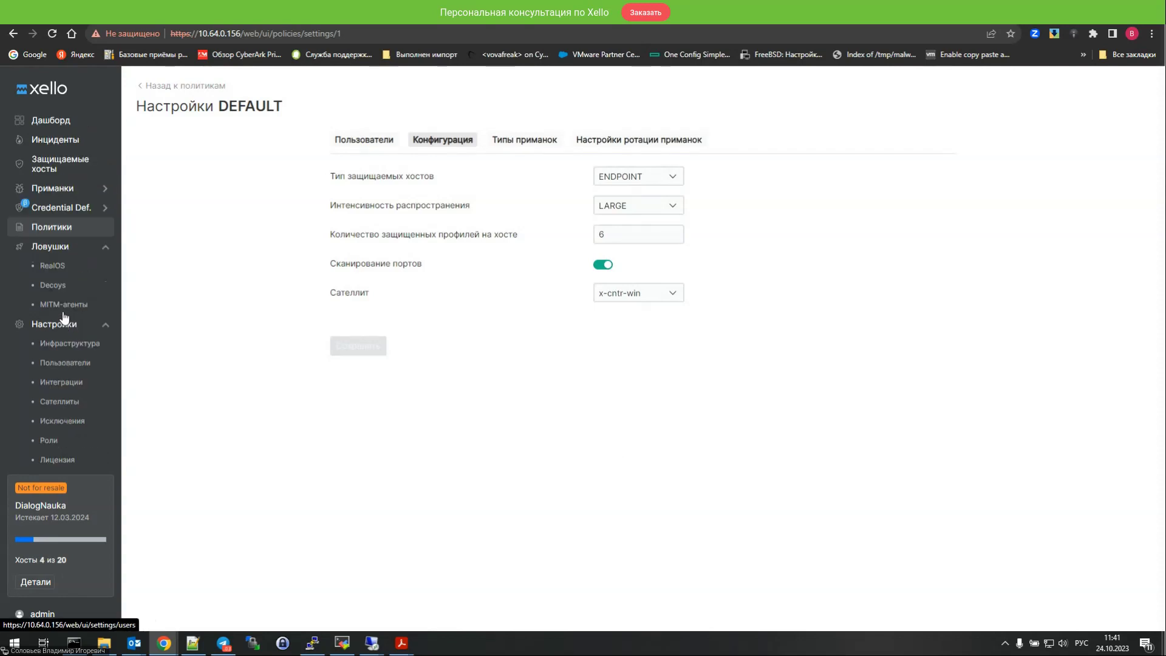
pyautogui.click(51, 141)
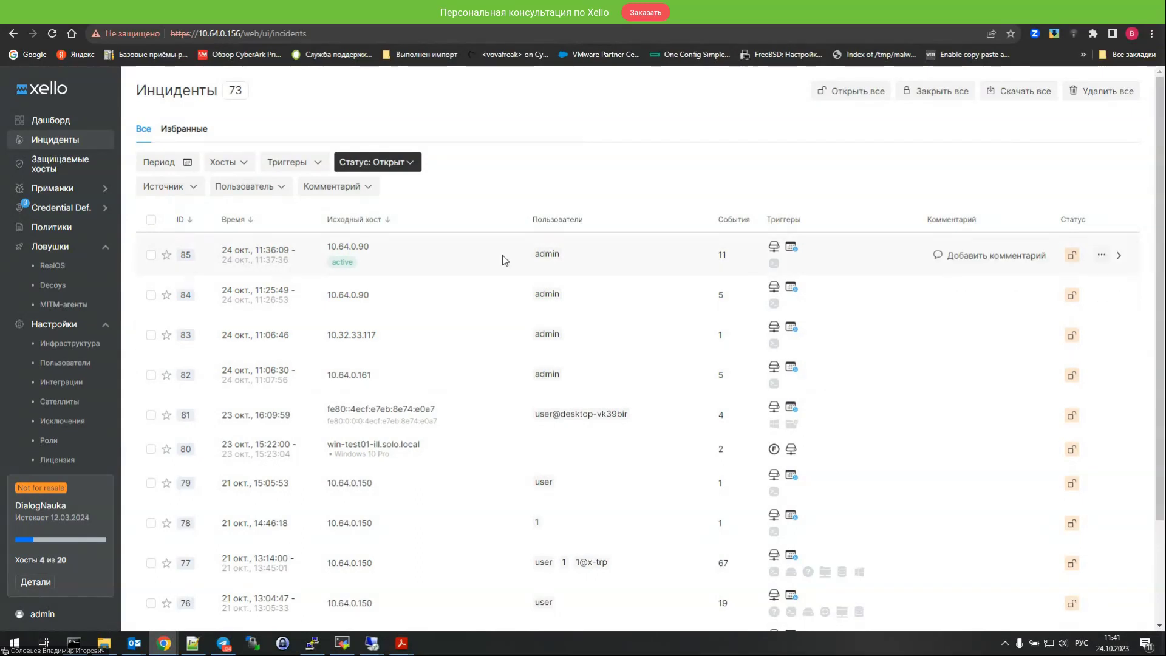
pyautogui.click(1121, 258)
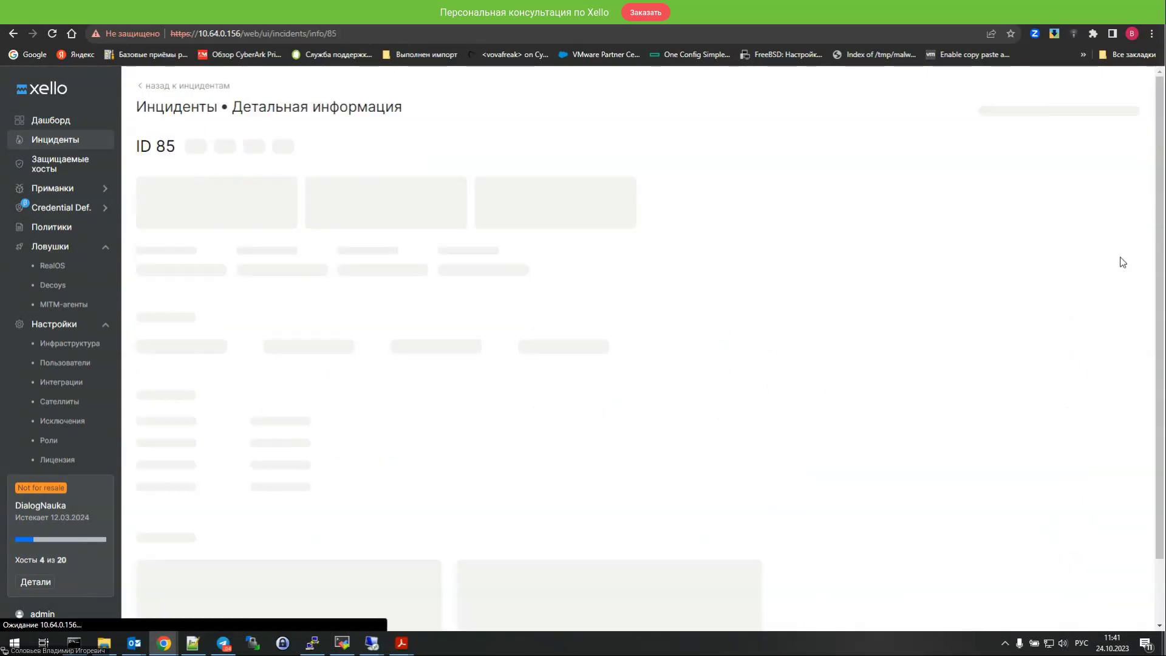
# Examine the SSH events of incident 85 from the earliest login upward, including the recorded commands, and return to the summary
pyautogui.scroll(-10, 766, 309)
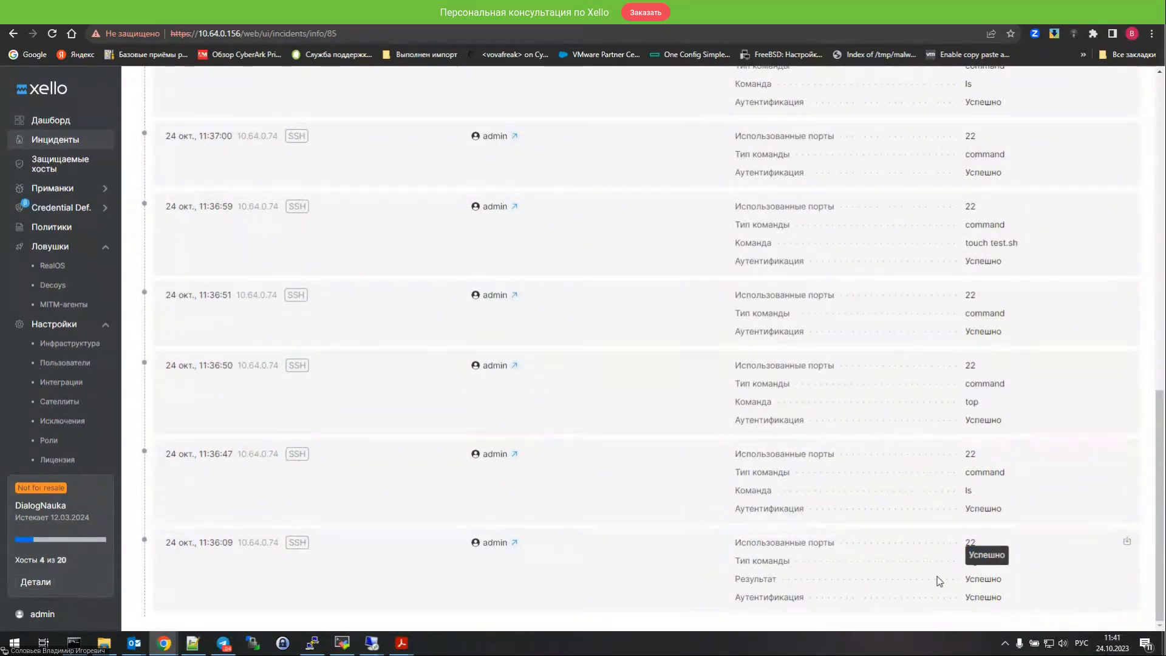
pyautogui.doubleClick(968, 490)
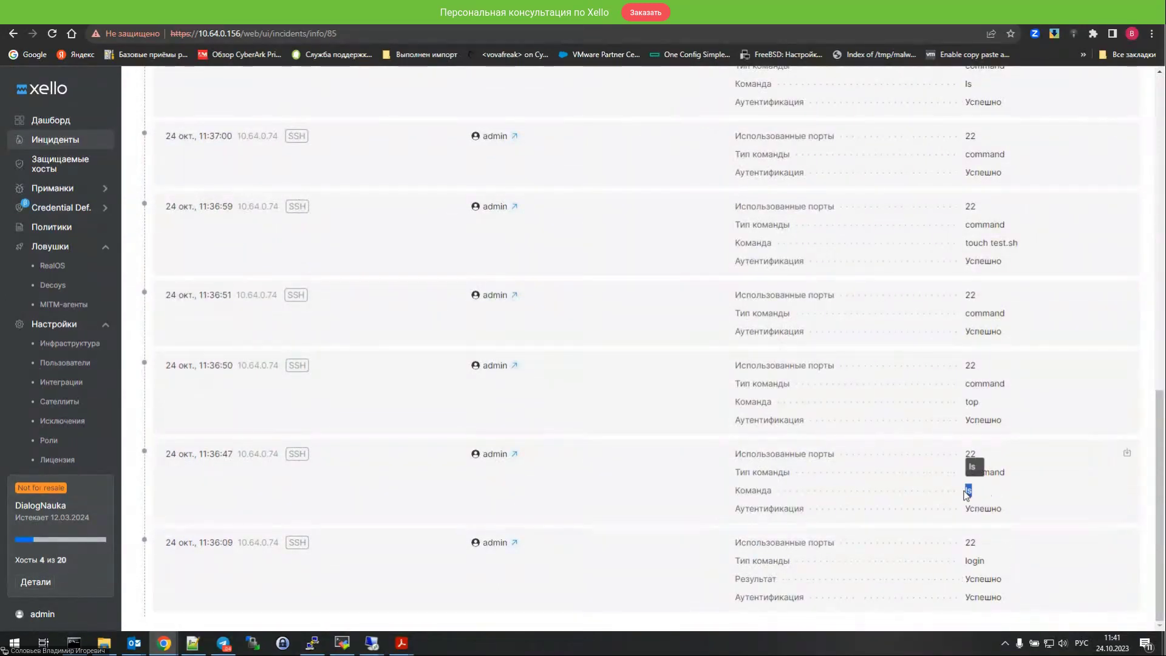
pyautogui.doubleClick(972, 402)
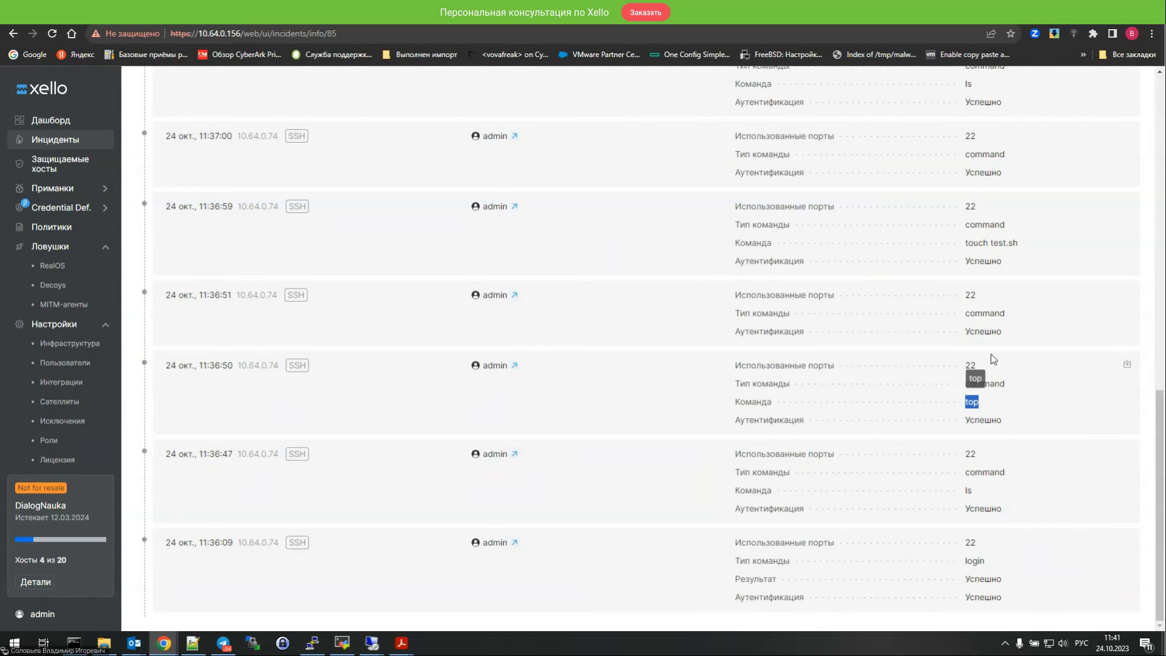
pyautogui.scroll(1, 1008, 316)
pyautogui.moveTo(1018, 304); pyautogui.dragTo(951, 304)
pyautogui.scroll(2, 1008, 322)
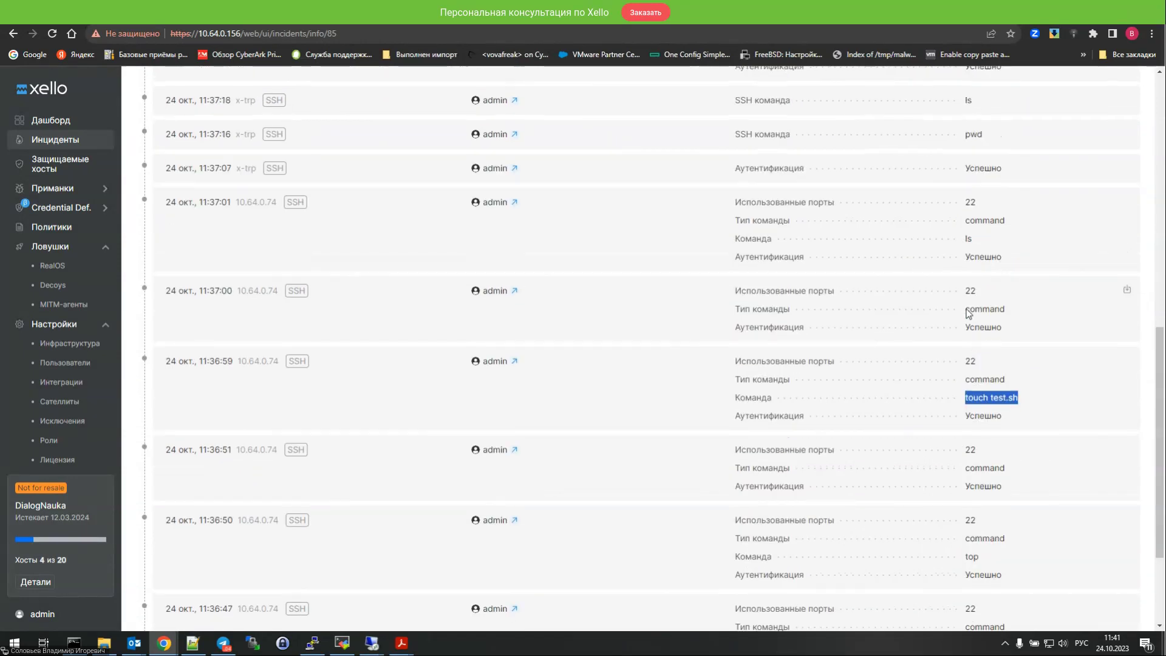
pyautogui.doubleClick(968, 265)
pyautogui.scroll(2, 974, 276)
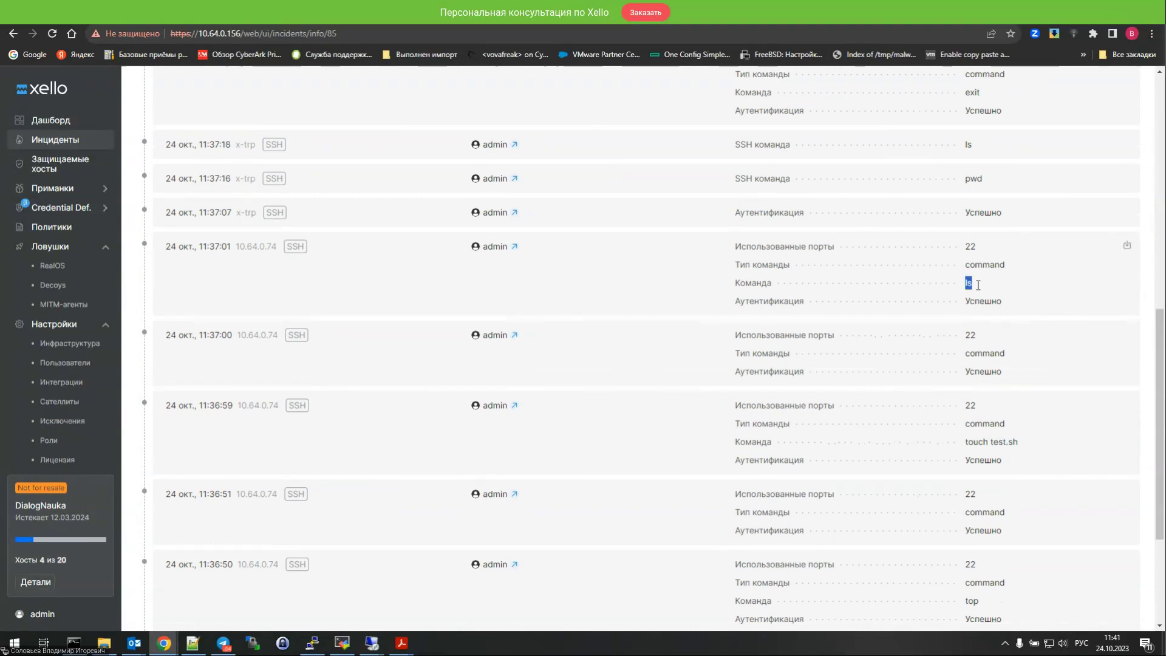
pyautogui.click(966, 360)
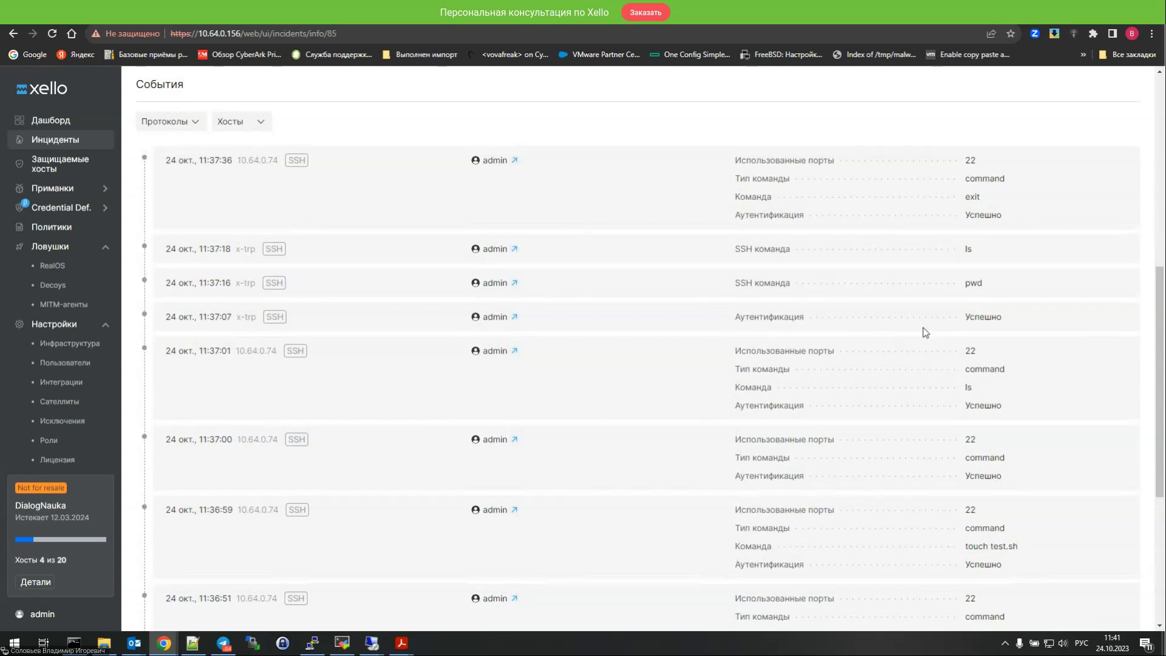
pyautogui.scroll(7, 797, 338)
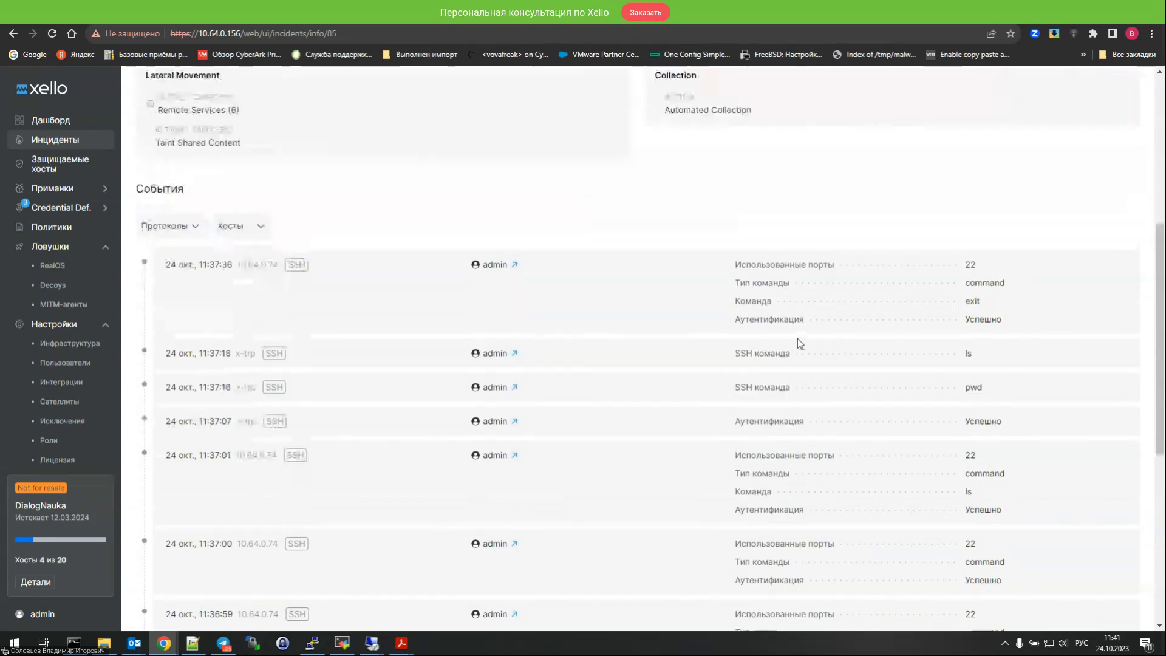
pyautogui.scroll(1, 796, 348)
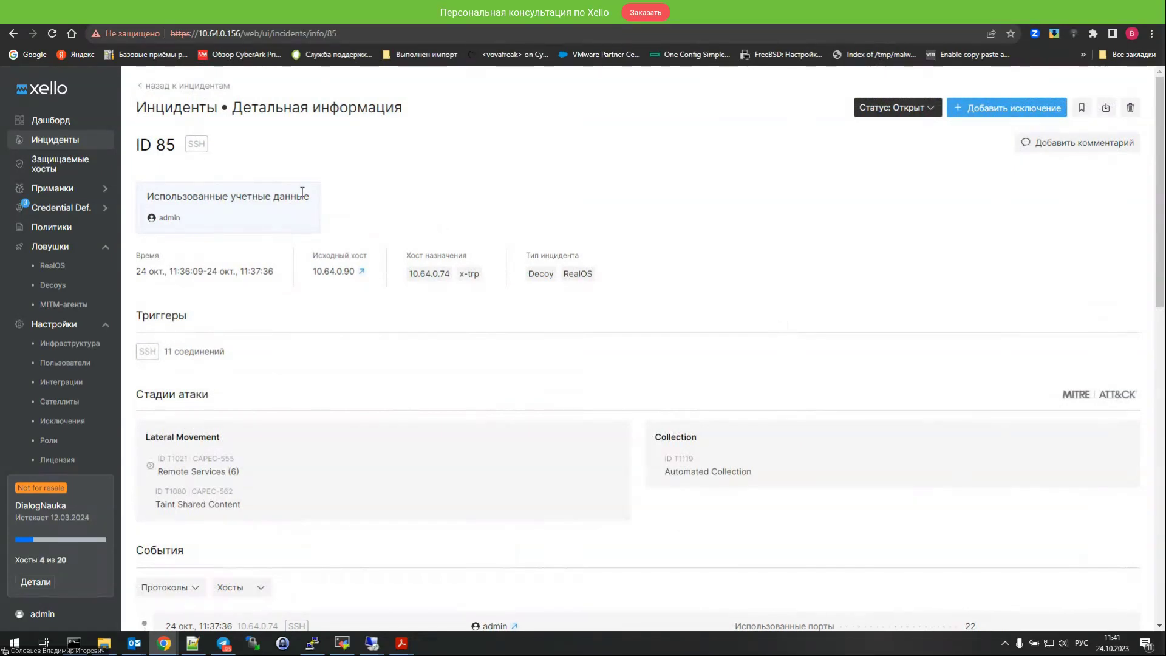
# Return to the incident list, open forensic incident 80, and download the forensic data collected from the source host
pyautogui.click(56, 143)
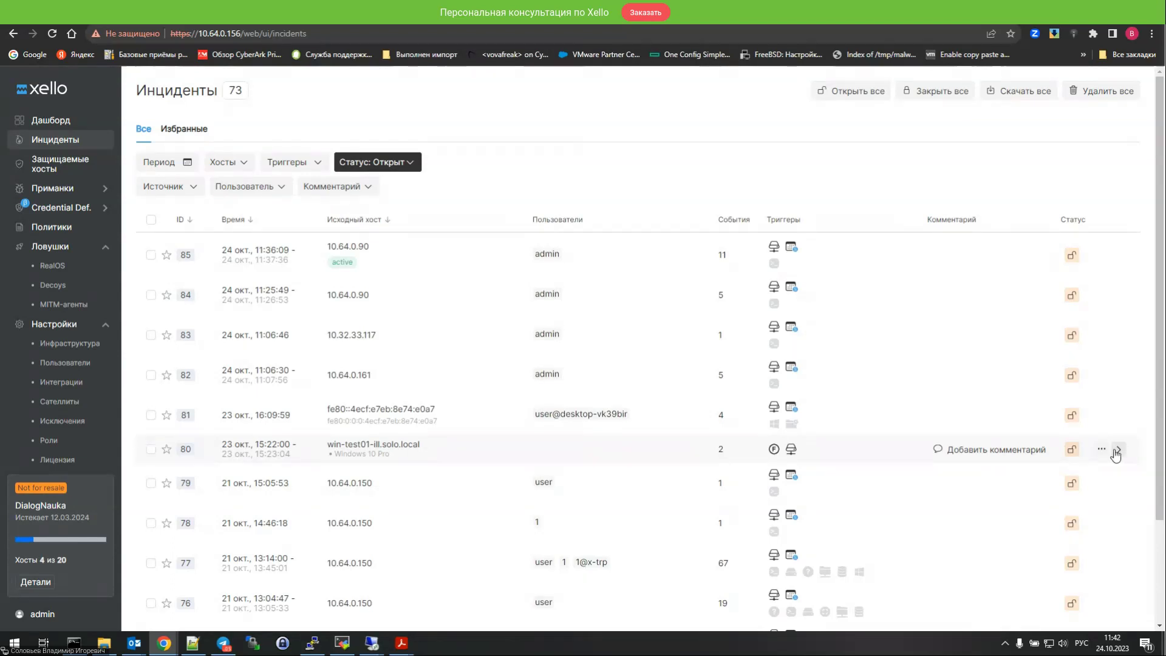
pyautogui.moveTo(772, 260)
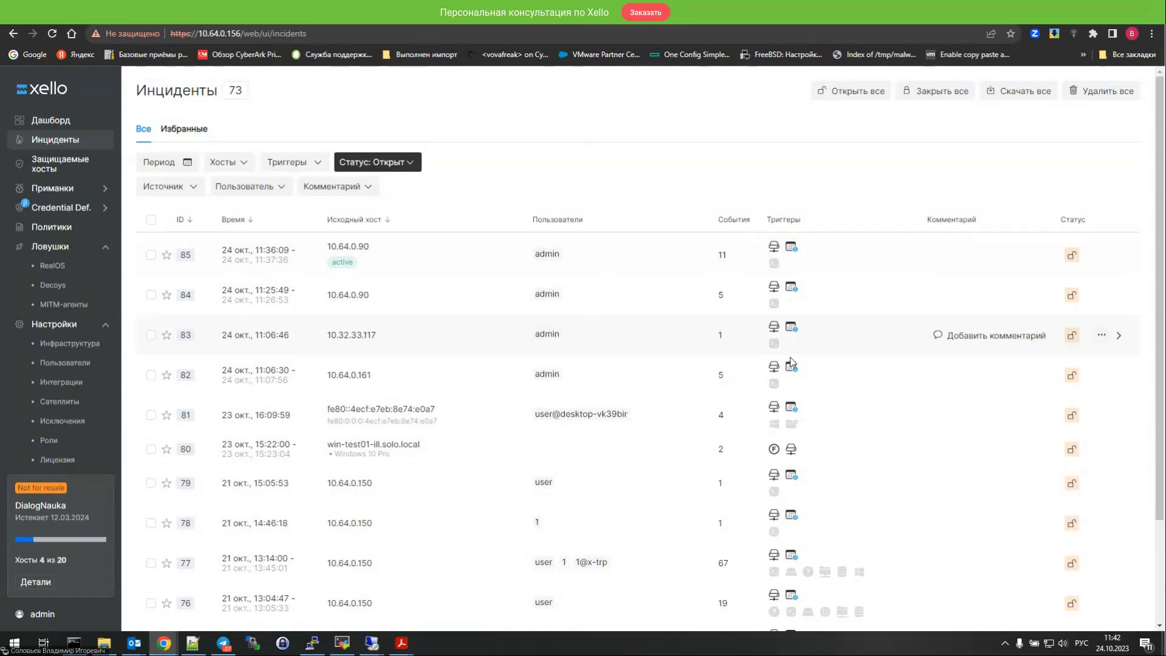
pyautogui.click(1119, 449)
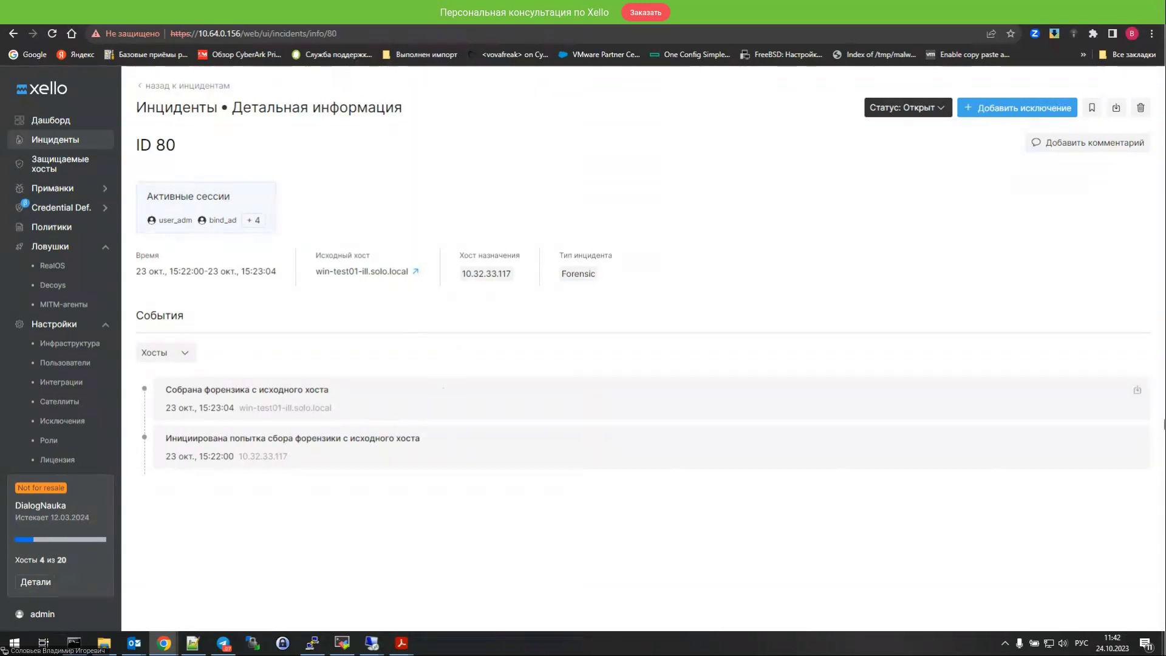
pyautogui.click(1136, 392)
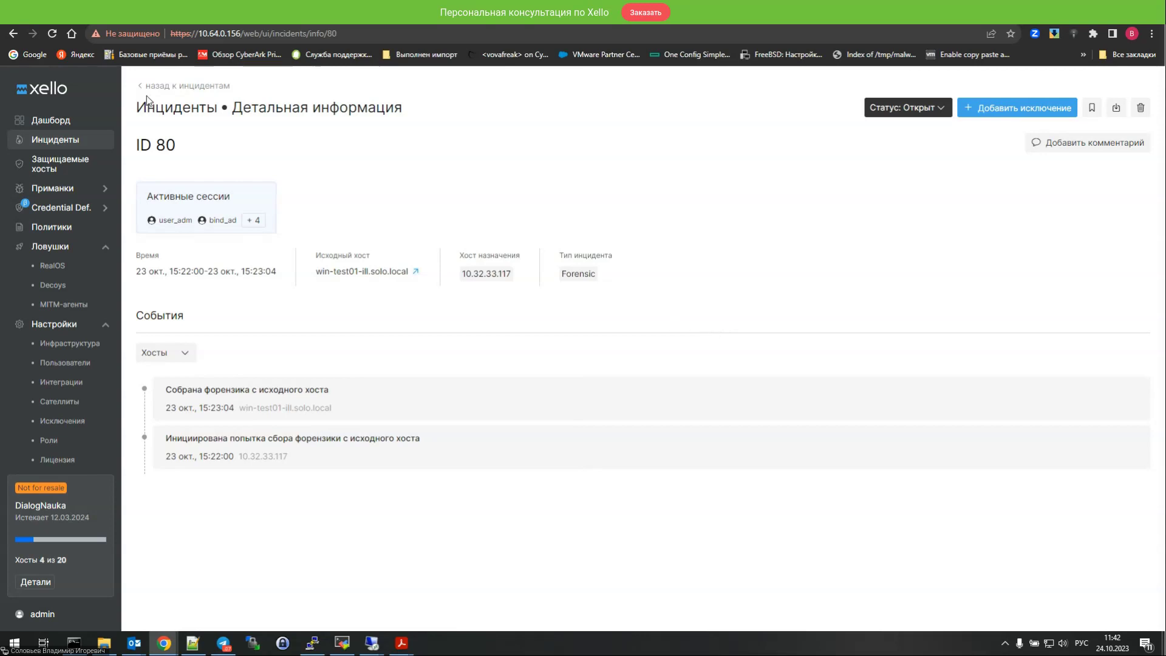
# Open the downloaded event_data_forensic_3337.json from the Загрузки folder in Notepad++ and bring the editor to the front
pyautogui.click(104, 642)
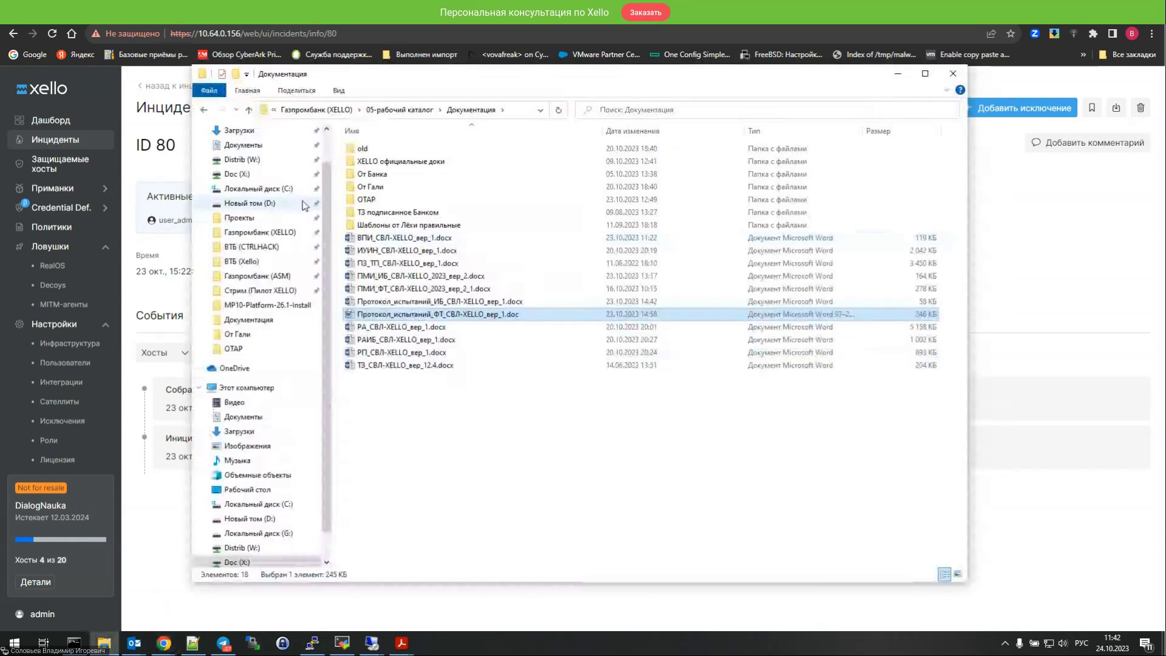
pyautogui.click(242, 160)
pyautogui.click(239, 131)
pyautogui.click(393, 170)
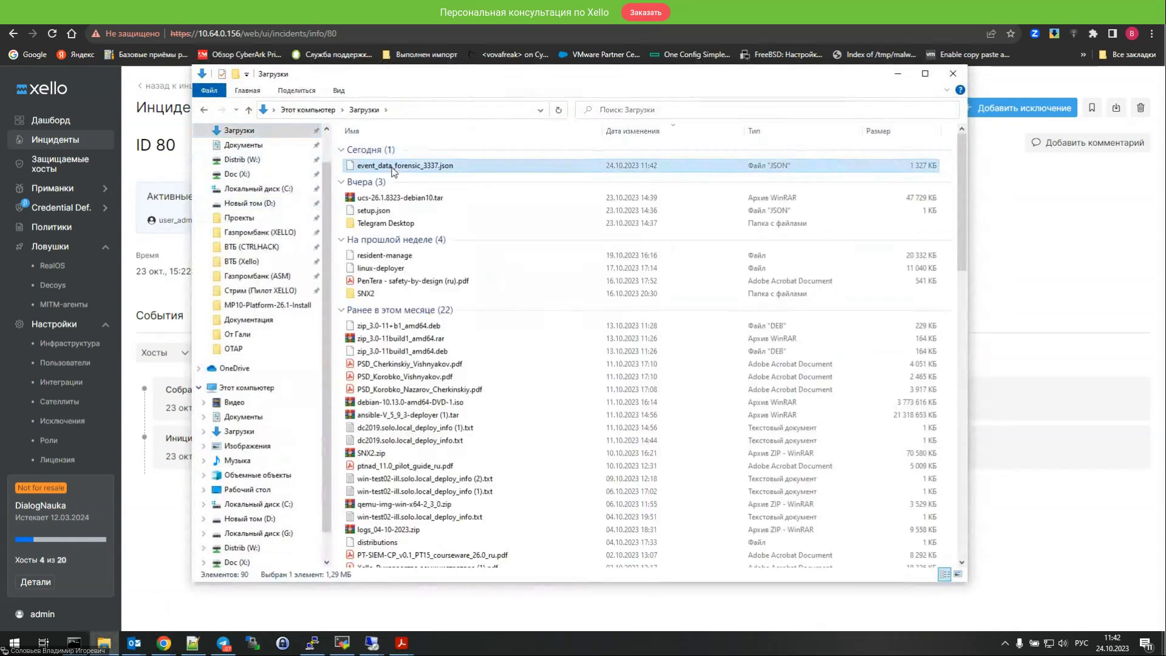
pyautogui.rightClick(393, 173)
pyautogui.click(418, 232)
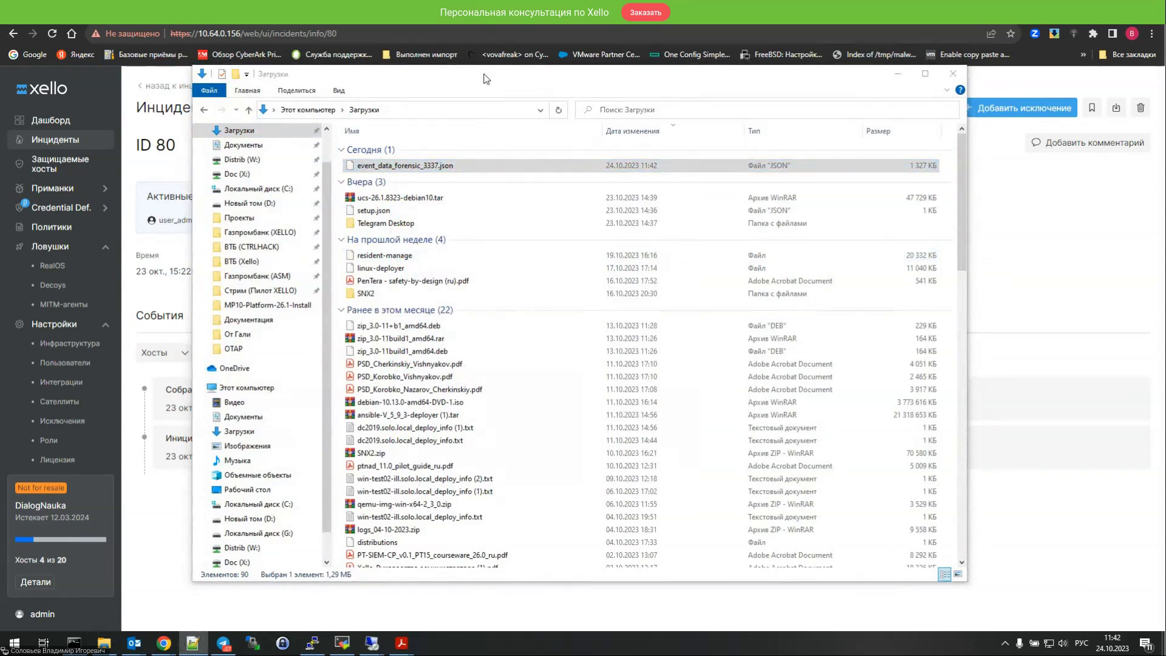
pyautogui.moveTo(486, 79); pyautogui.dragTo(501, 414)
pyautogui.press('super+Down')
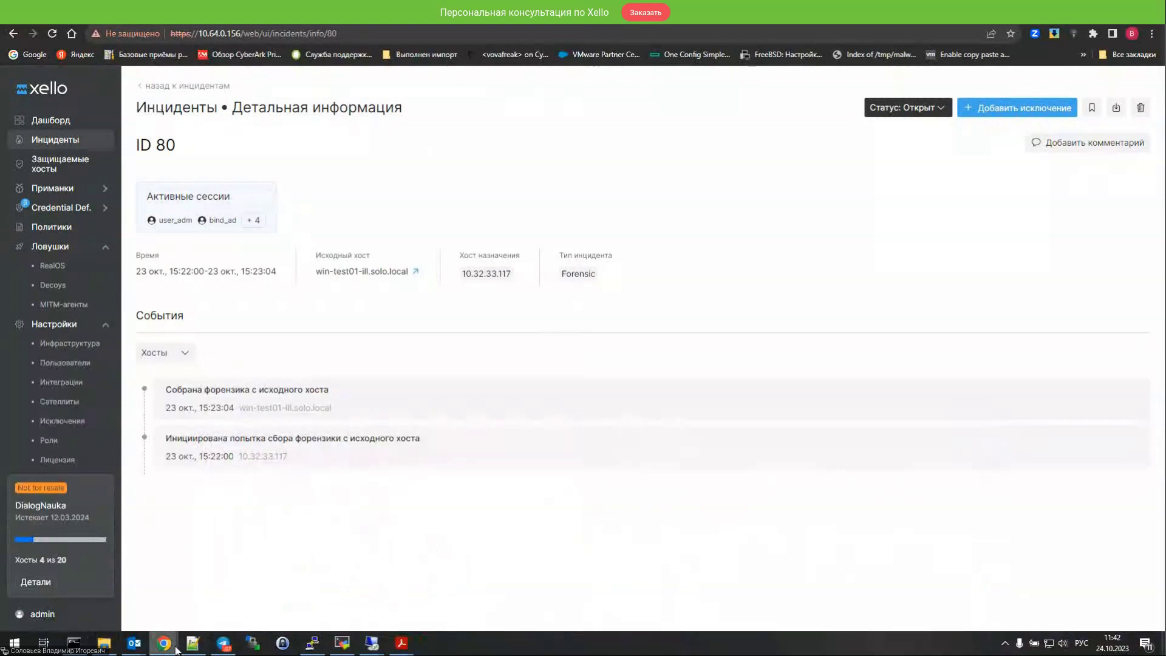
pyautogui.click(195, 647)
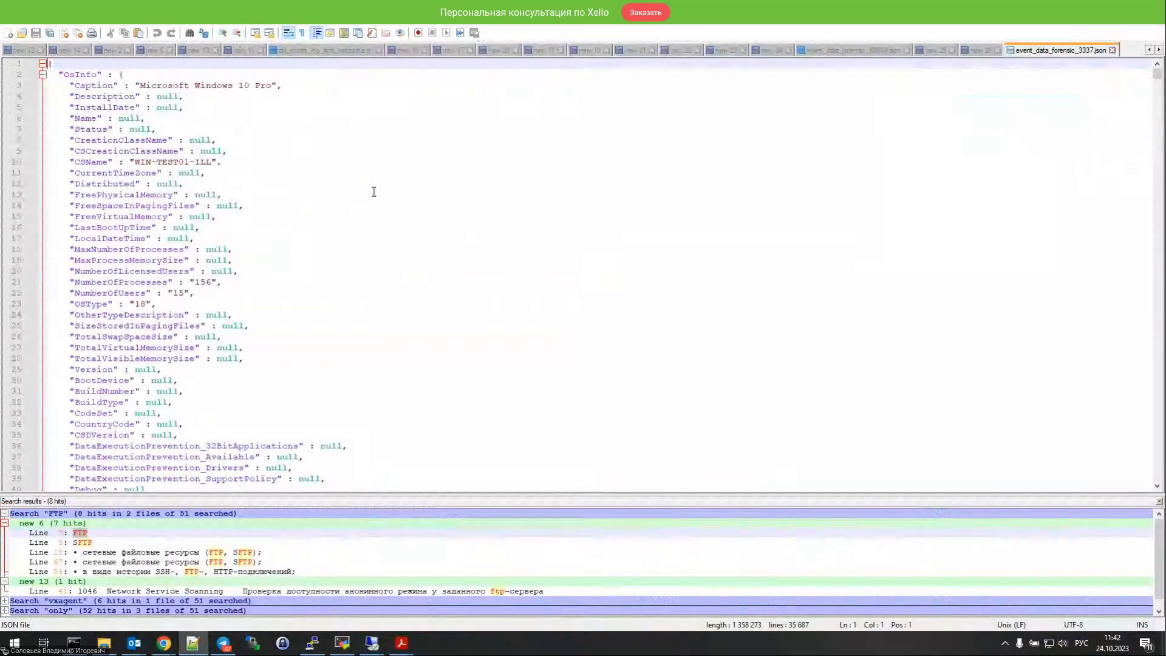
# Look through the forensic JSON file, from the operating system information down to the host's scheduled task entries
pyautogui.scroll(-15, 373, 191)
pyautogui.moveTo(1157, 74); pyautogui.dragTo(1157, 381)
pyautogui.click(1017, 296)
pyautogui.scroll(4, 1026, 280)
pyautogui.scroll(12, 1008, 261)
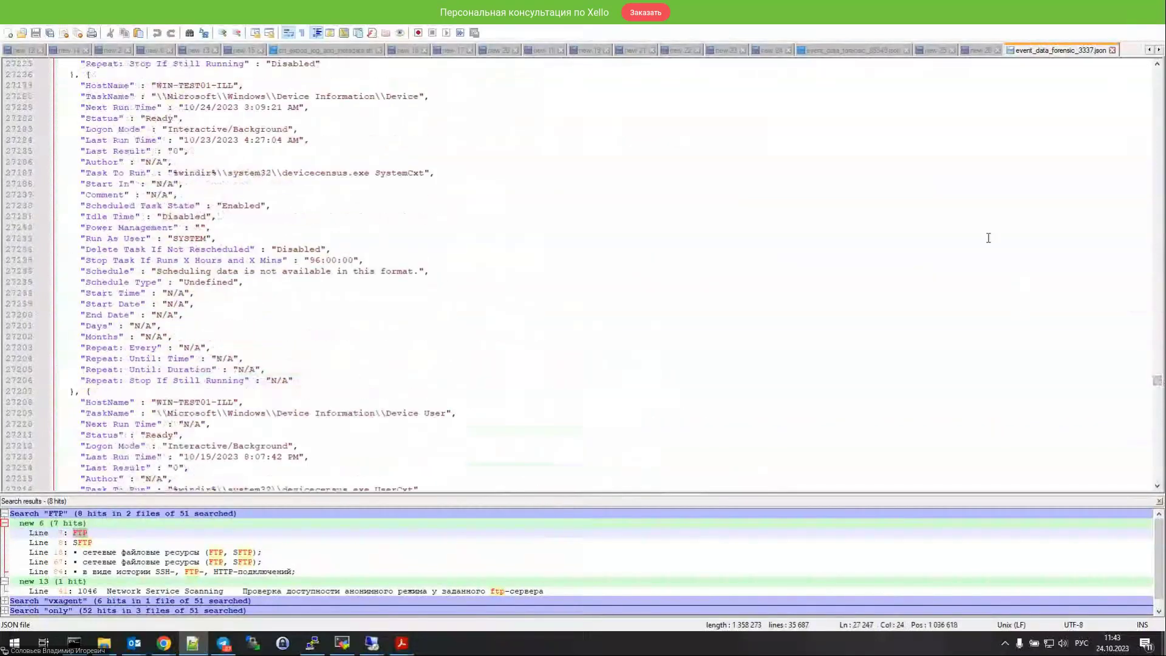
# Switch back to the Xello console in Chrome and return from incident 80 to the incident list
pyautogui.hotkey('alt', 'Tab')
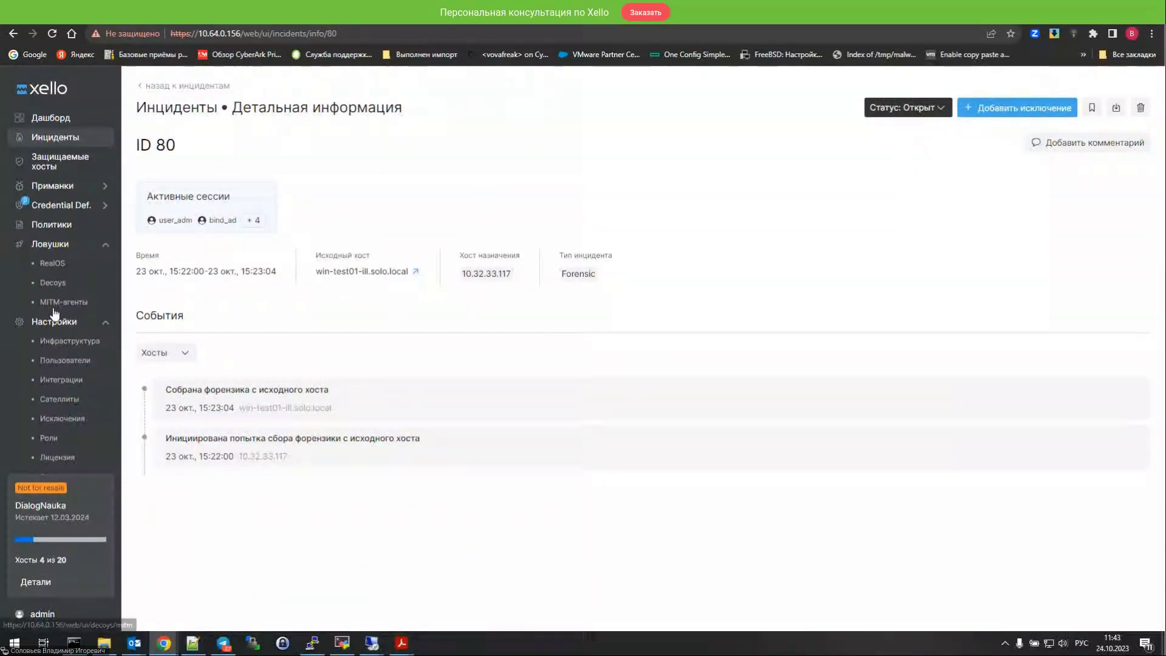
pyautogui.scroll(-1, 61, 322)
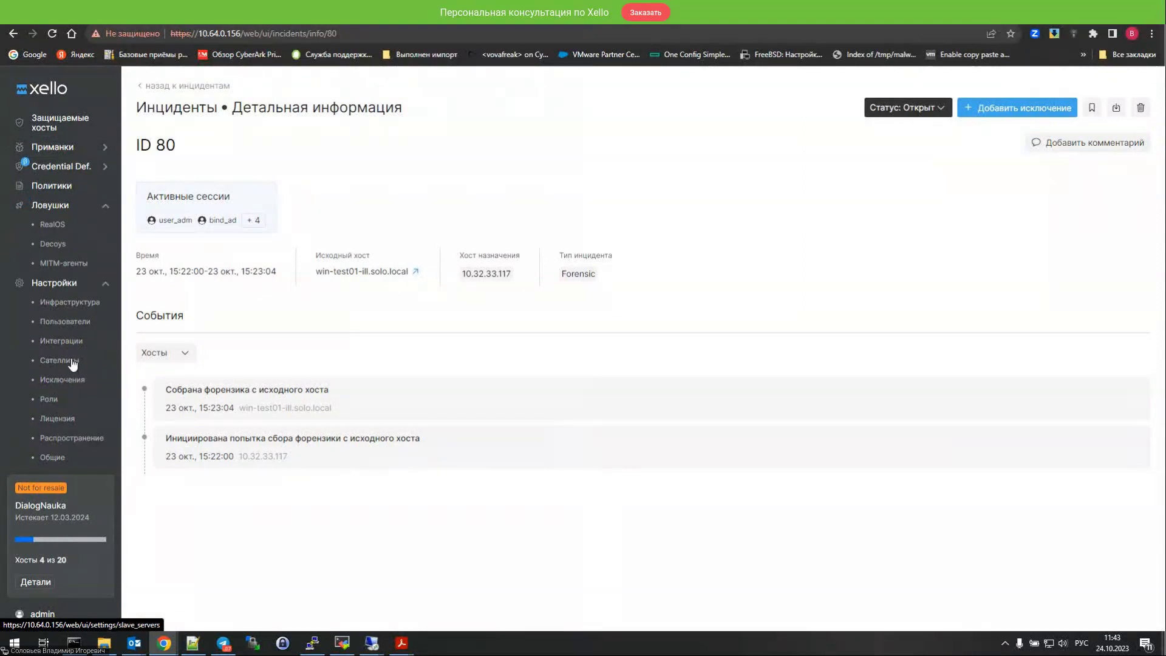
pyautogui.scroll(1, 73, 349)
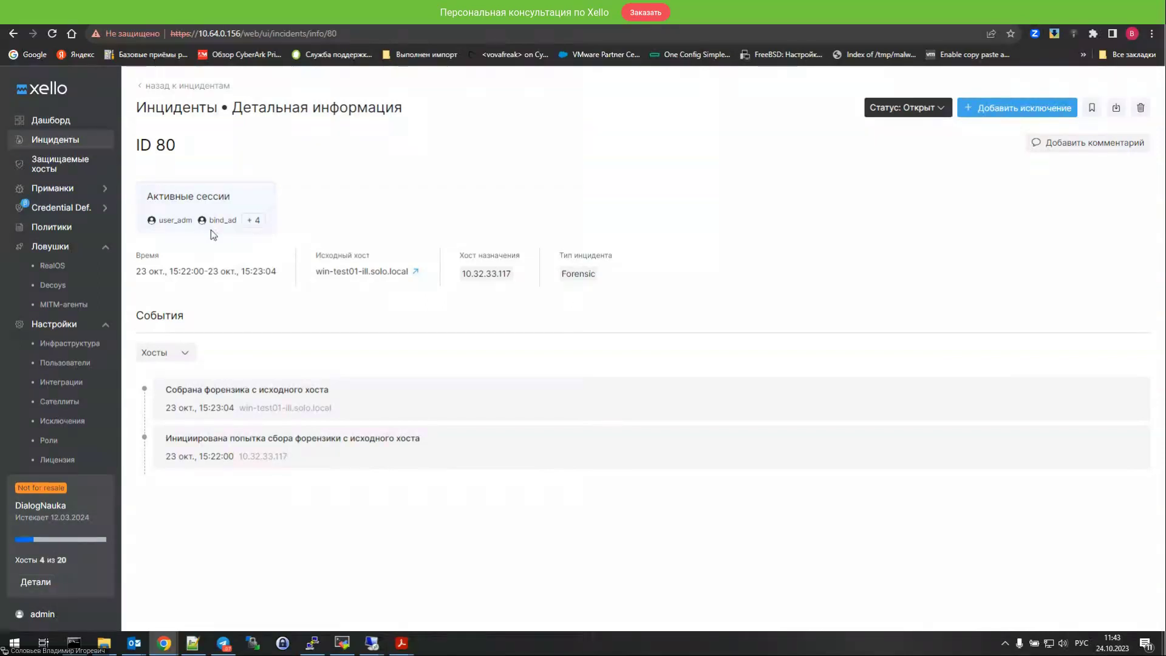
pyautogui.hotkey('alt', 'Left')
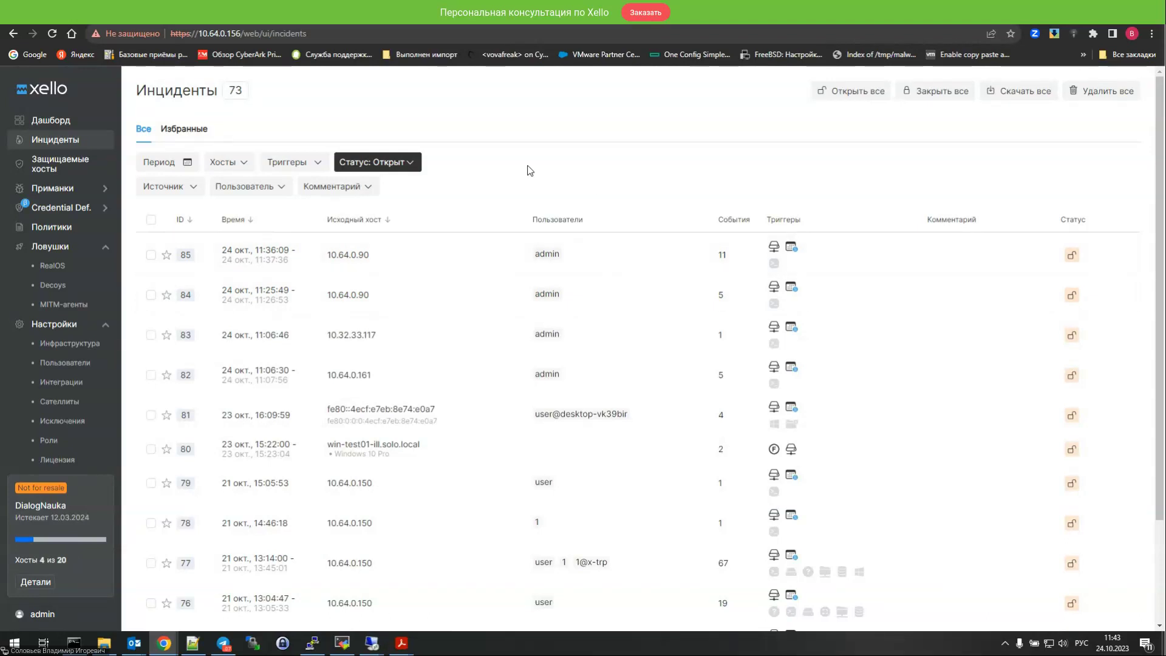
# Open the list of protected hosts and deploy the decoys to all of them
pyautogui.click(58, 164)
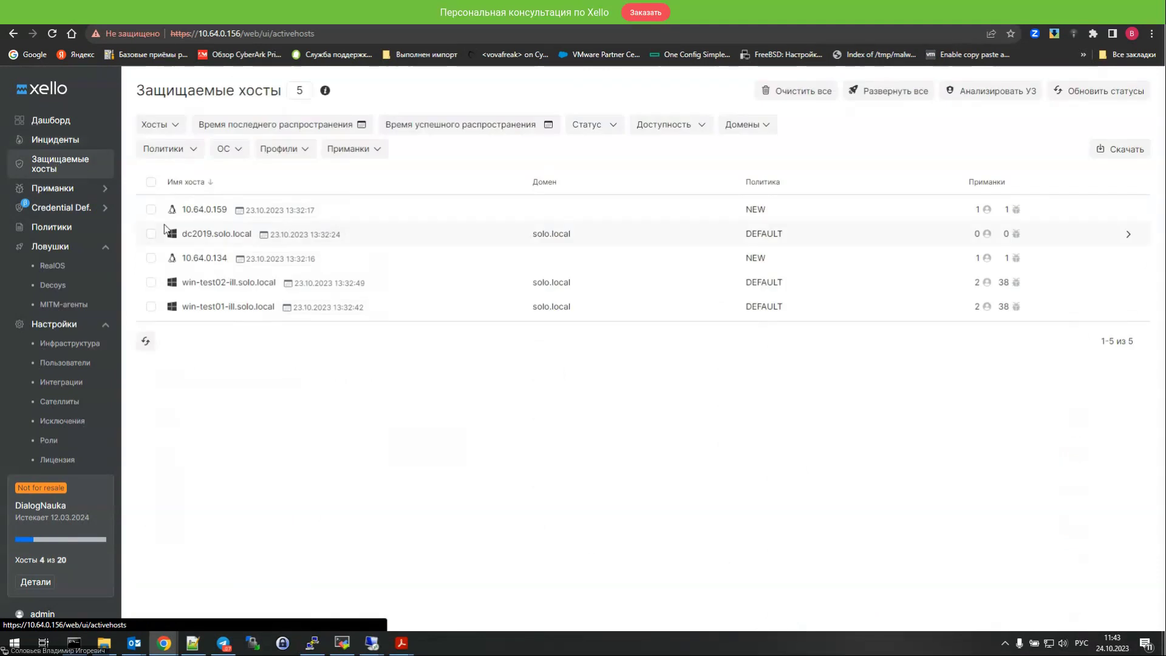
pyautogui.click(905, 92)
pyautogui.click(666, 302)
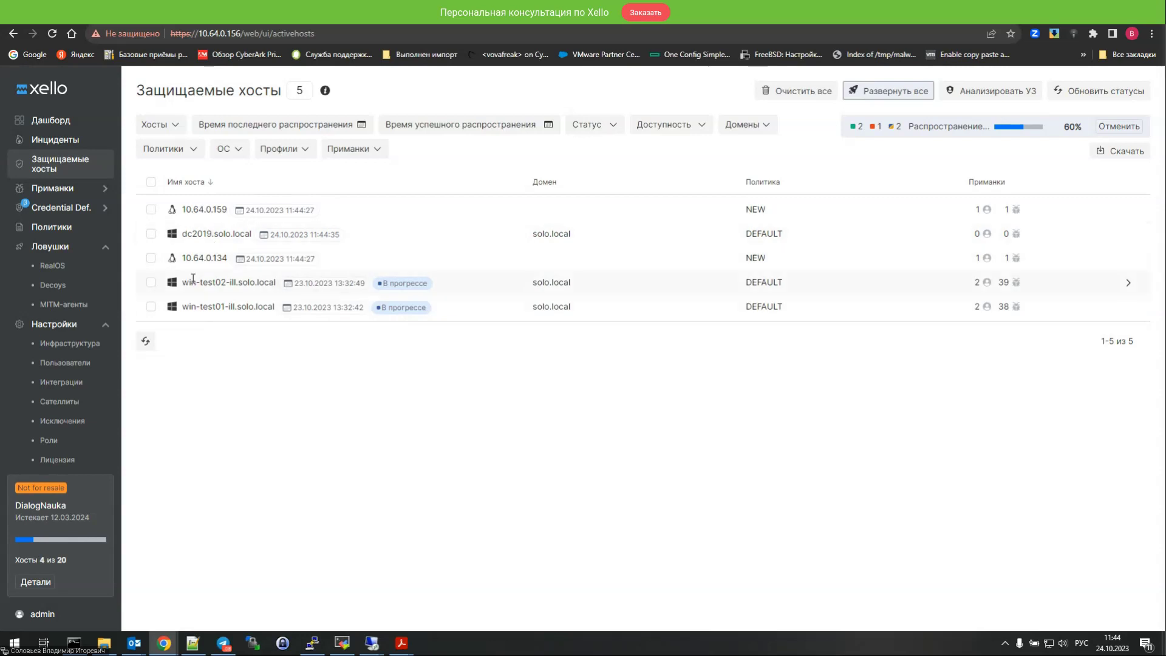
# Follow the decoy distribution across the protected hosts and view the available status filter options without applying one
pyautogui.moveTo(193, 278); pyautogui.dragTo(233, 306)
pyautogui.moveTo(194, 233); pyautogui.dragTo(212, 233)
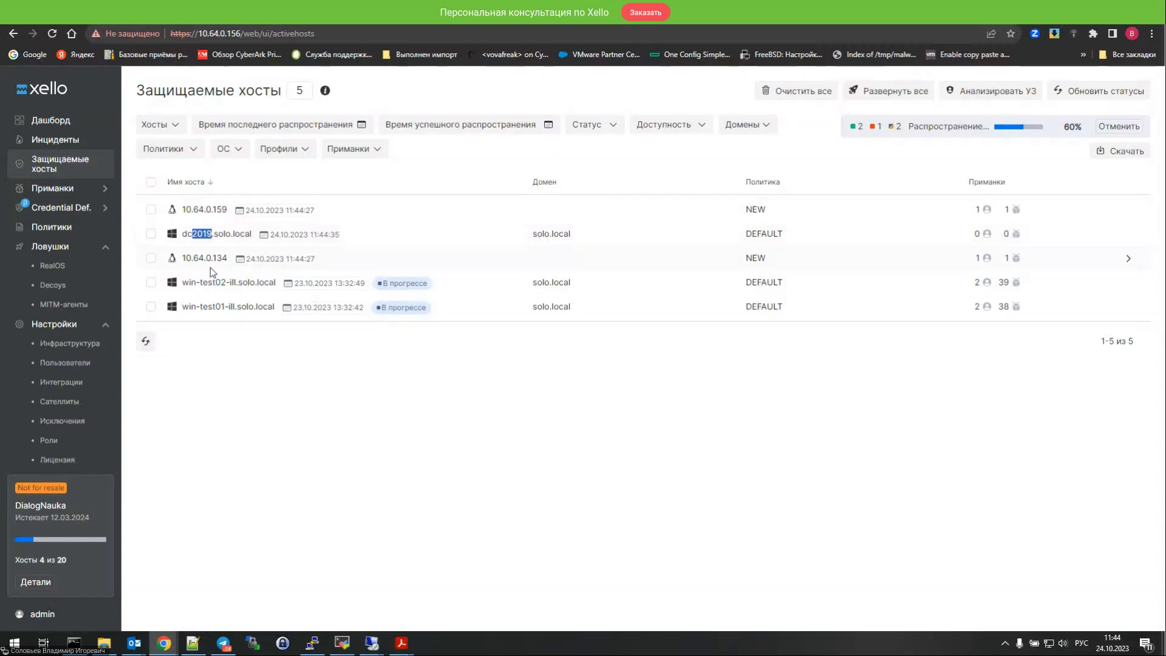
pyautogui.click(893, 417)
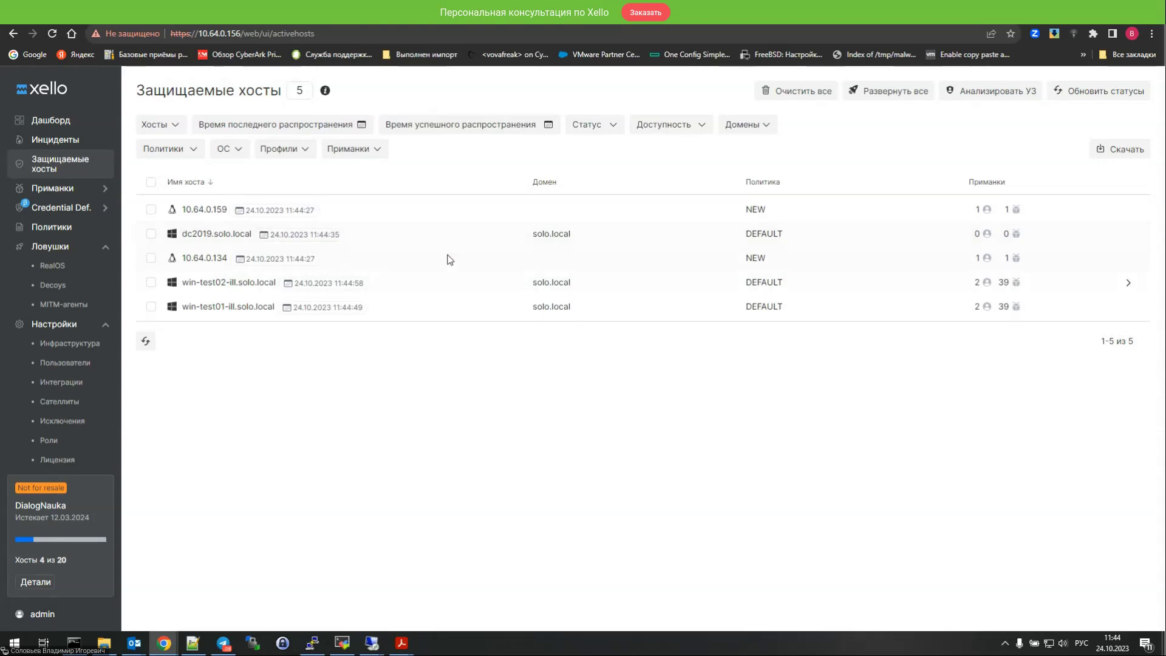
pyautogui.click(568, 130)
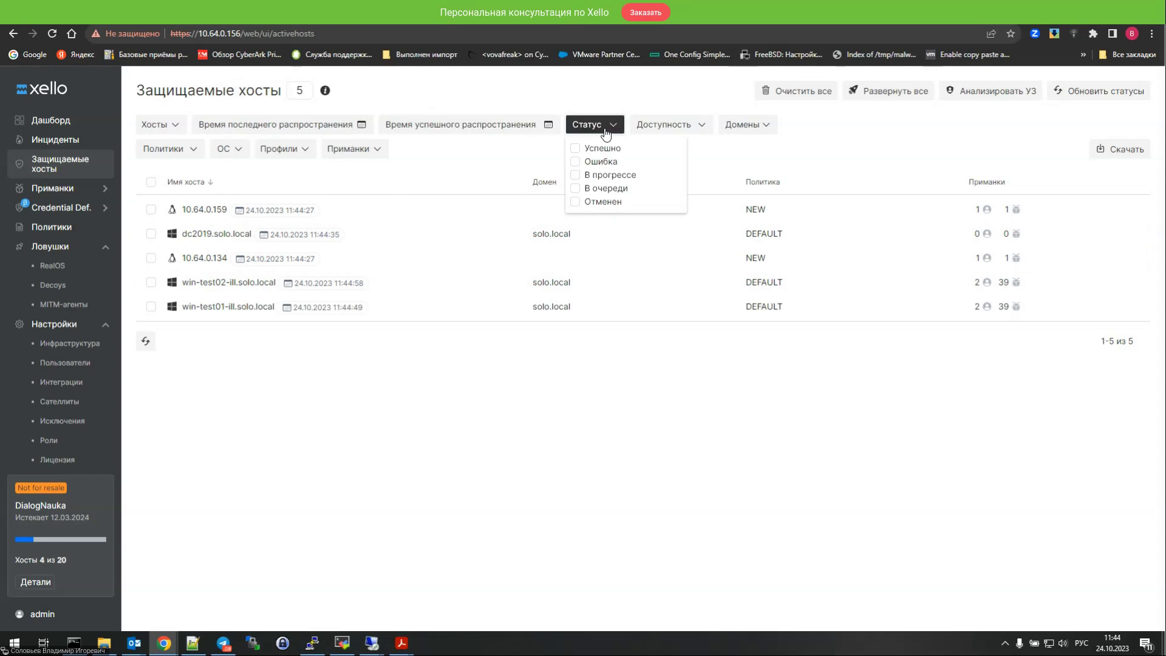
pyautogui.click(717, 170)
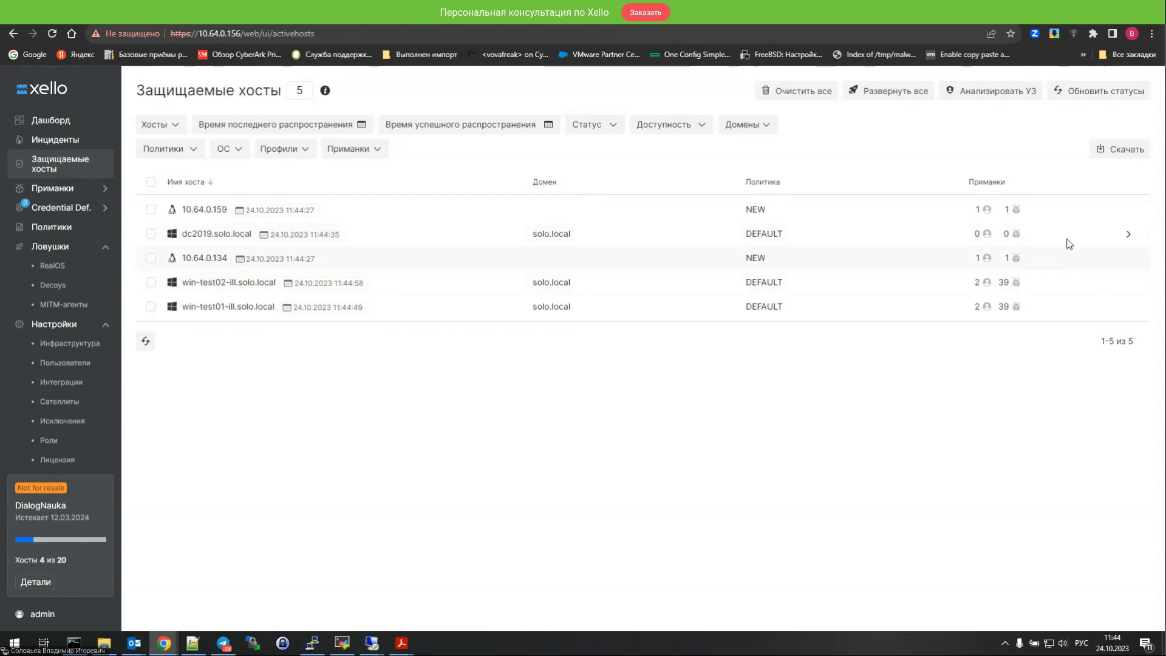
# Open the detailed information for win-test02-ill.solo.local and show the decoys of its user_adm profile
pyautogui.click(1127, 283)
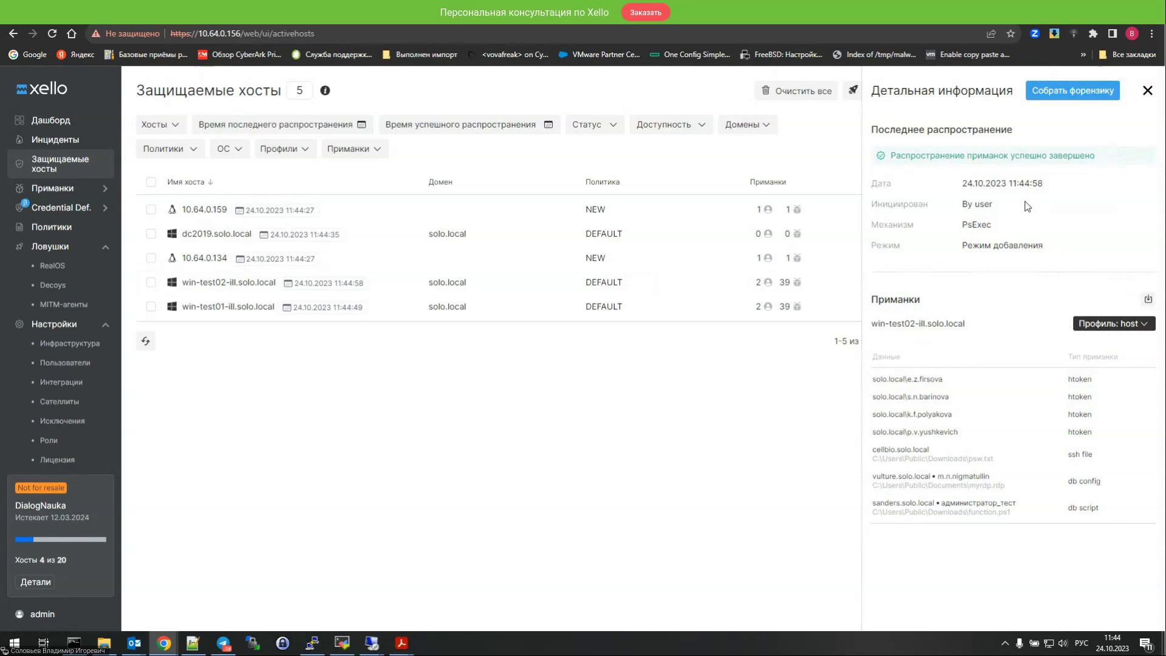
pyautogui.click(1096, 335)
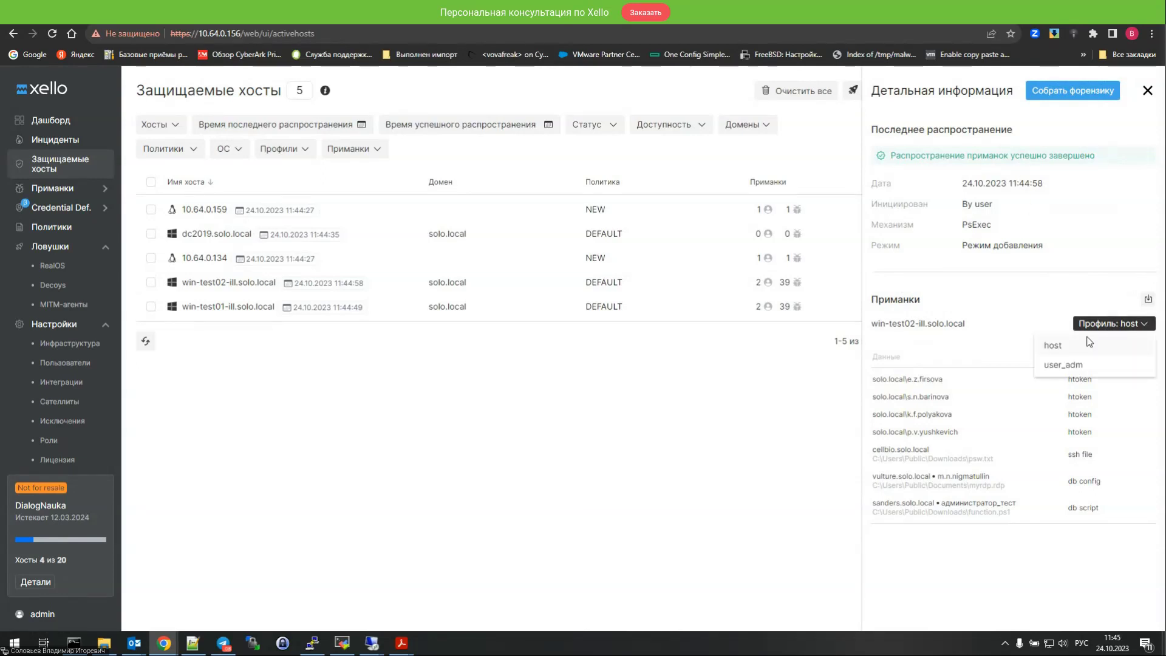
pyautogui.click(1074, 365)
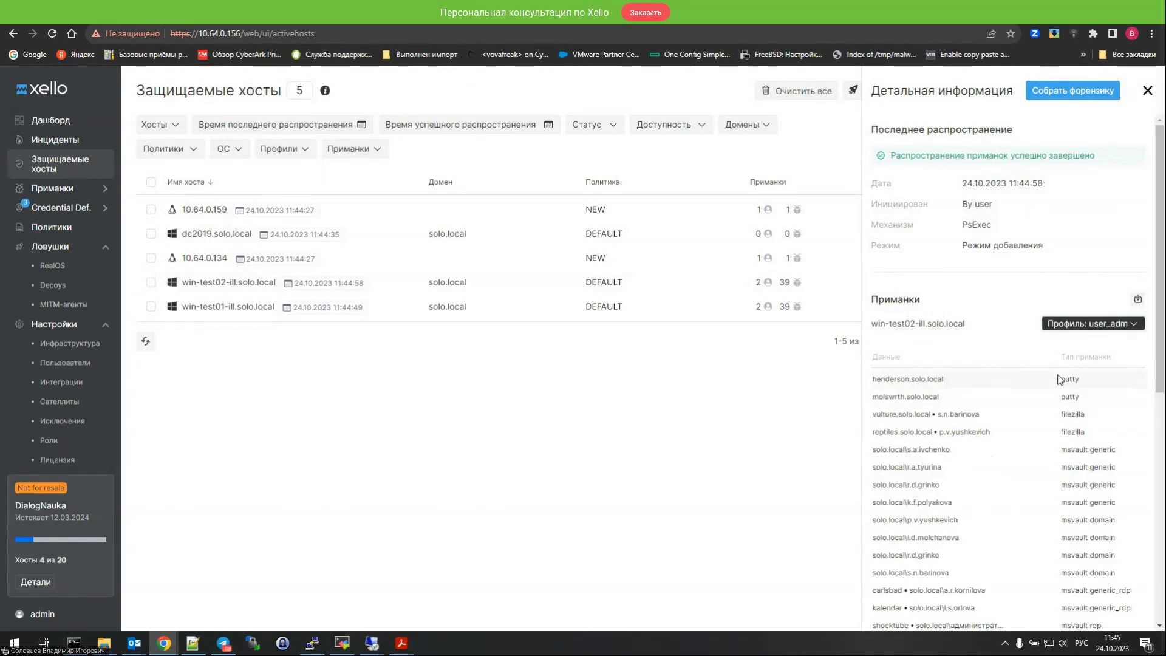
# Examine the user_adm decoys and their types, from the putty and msvault entries down to the browser ones, and close the host details
pyautogui.moveTo(1060, 379); pyautogui.dragTo(1137, 457)
pyautogui.scroll(-1, 1093, 461)
pyautogui.scroll(-1, 1094, 461)
pyautogui.moveTo(1060, 329); pyautogui.dragTo(1117, 331)
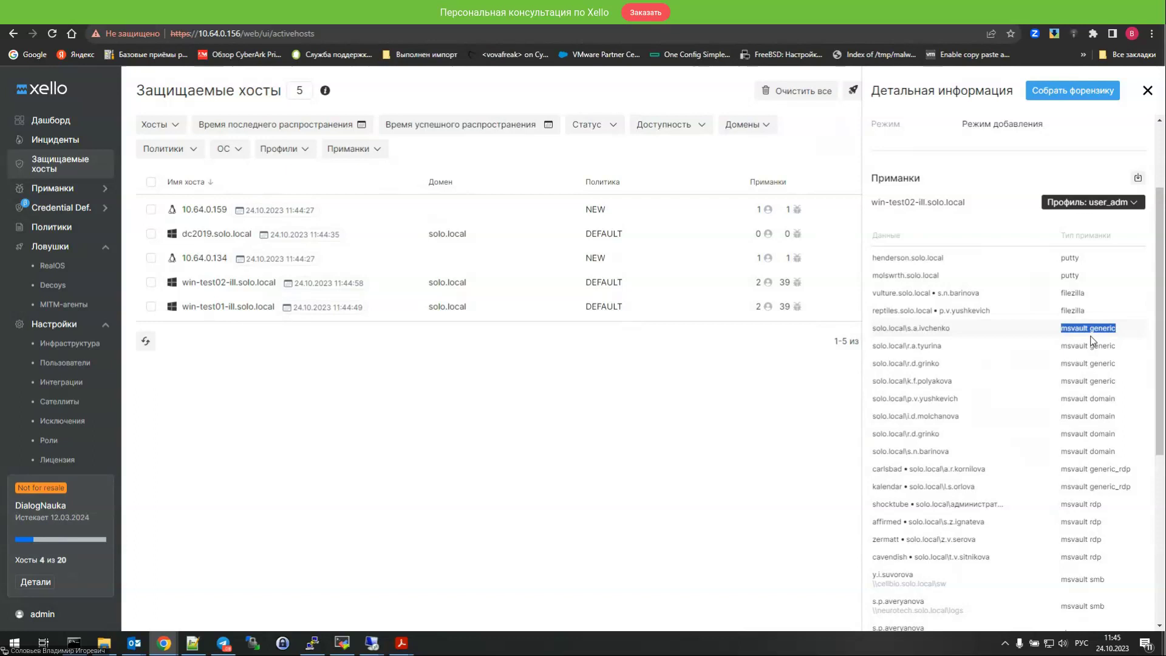
pyautogui.moveTo(872, 328); pyautogui.dragTo(1143, 488)
pyautogui.click(1061, 473)
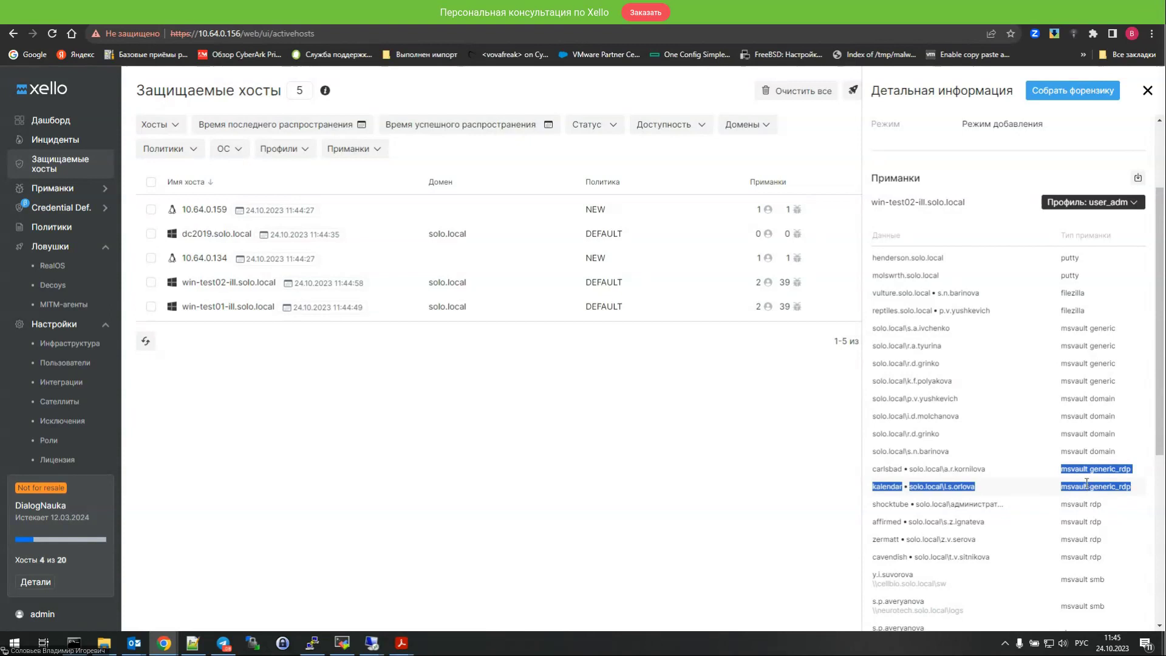
pyautogui.scroll(-4, 1070, 474)
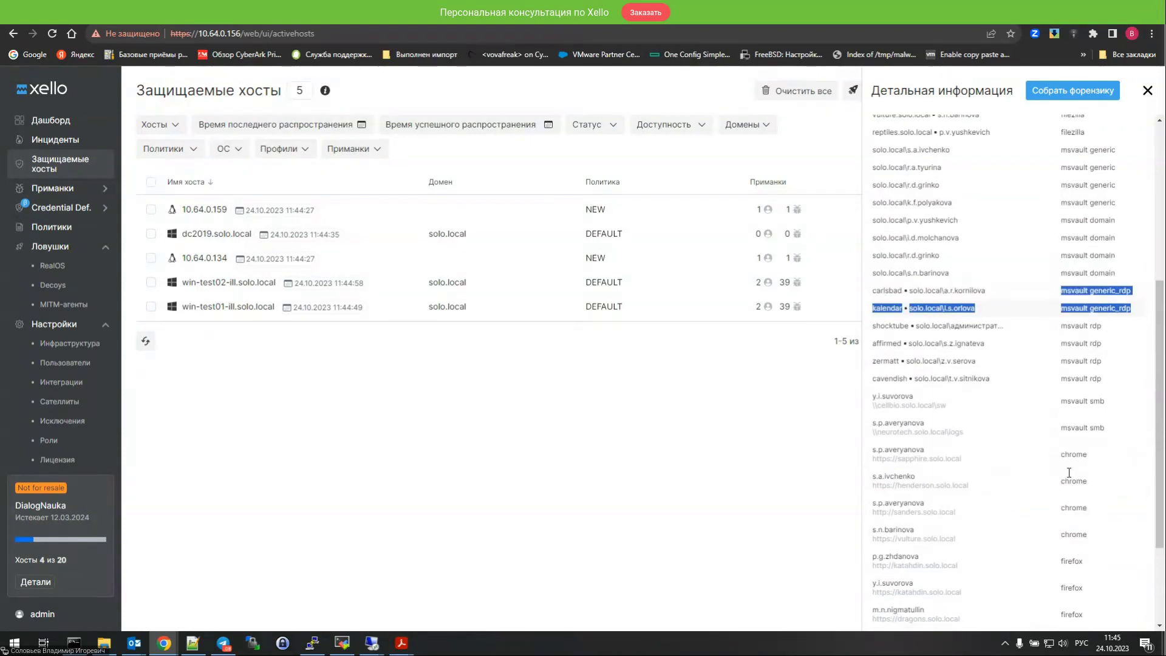
pyautogui.scroll(-2, 1069, 472)
pyautogui.moveTo(1059, 286); pyautogui.dragTo(1088, 425)
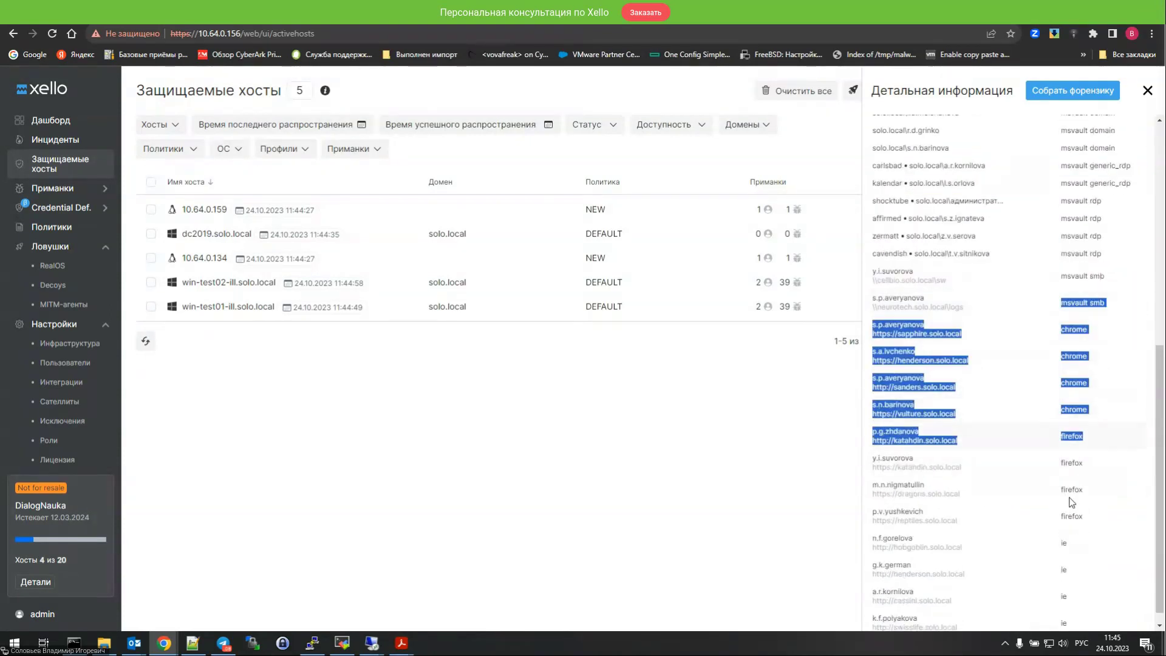
pyautogui.click(1058, 319)
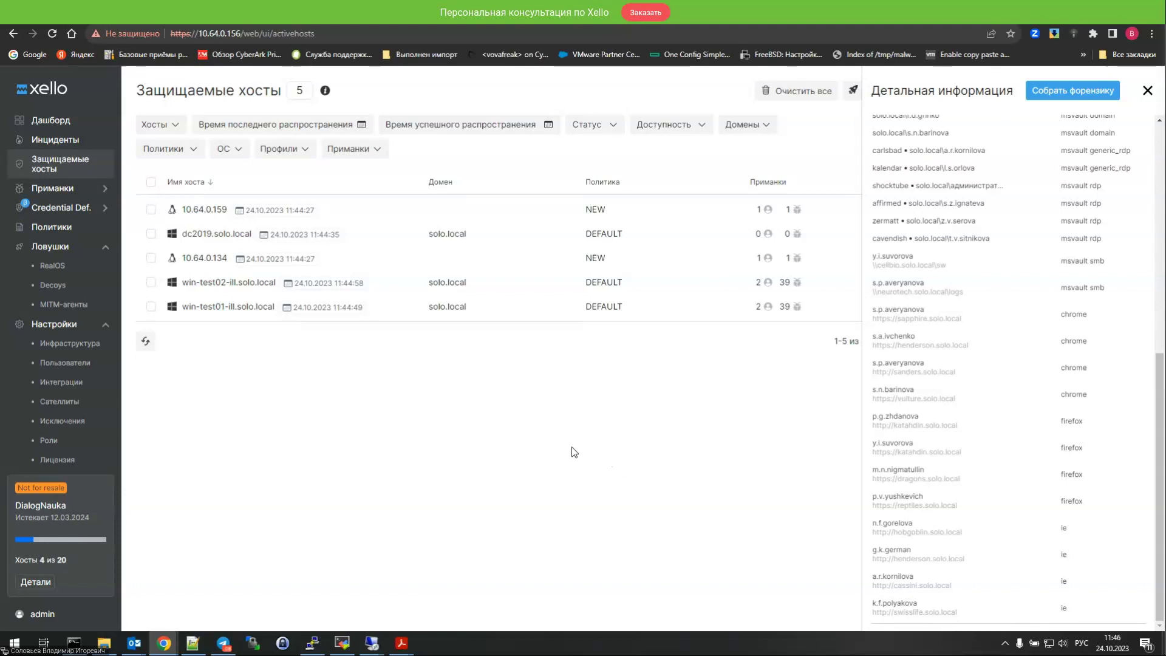
pyautogui.click(1147, 90)
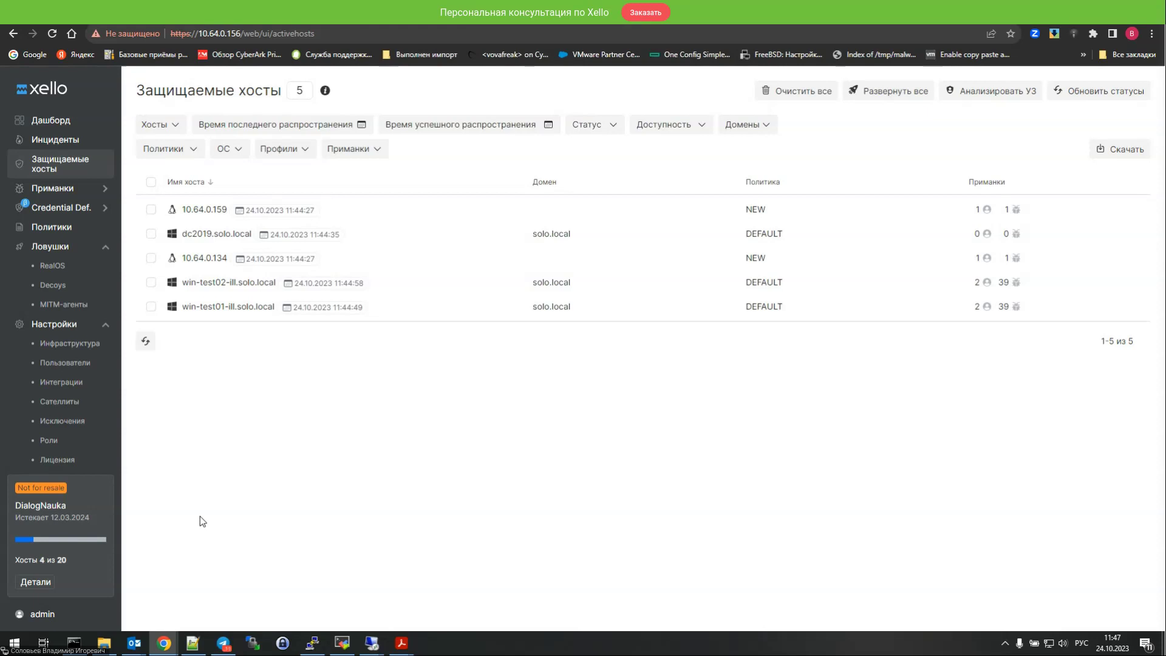
# Switch to the GetResponse webinar window in Chrome and end the screen sharing
pyautogui.moveTo(163, 644)
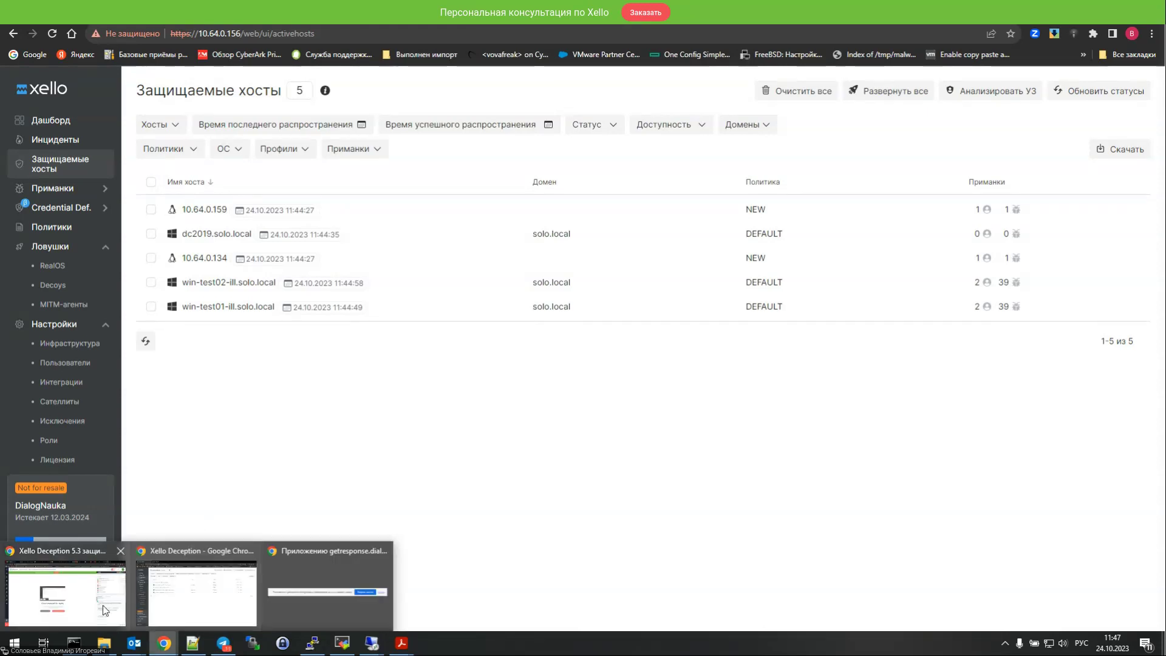
pyautogui.click(104, 605)
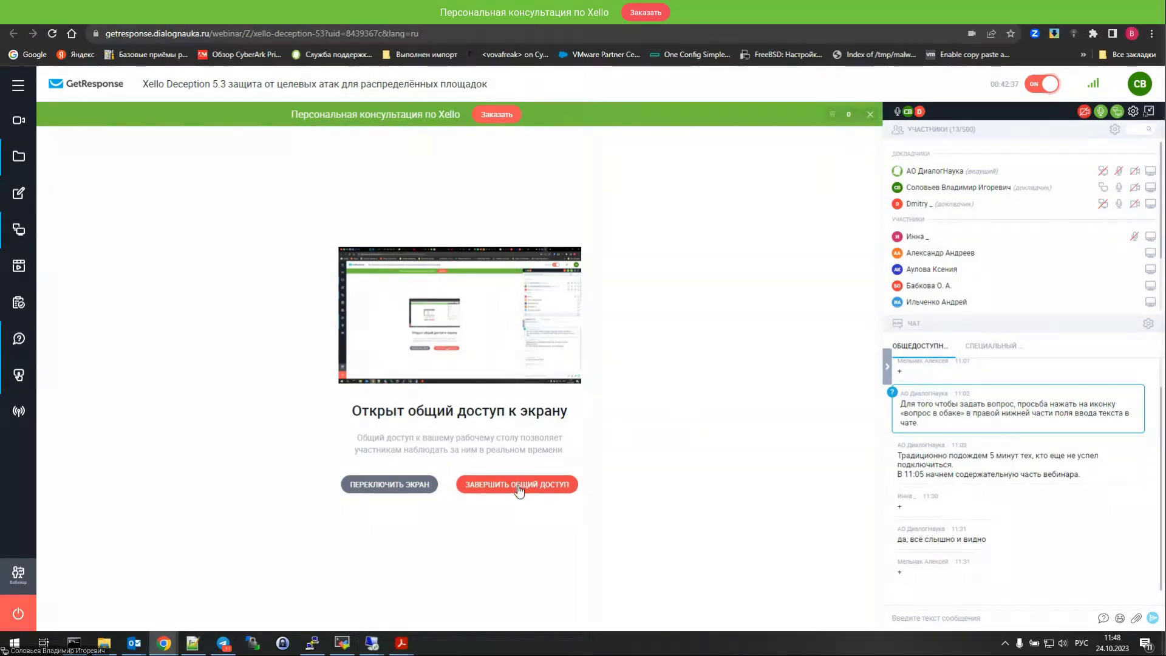
pyautogui.click(496, 485)
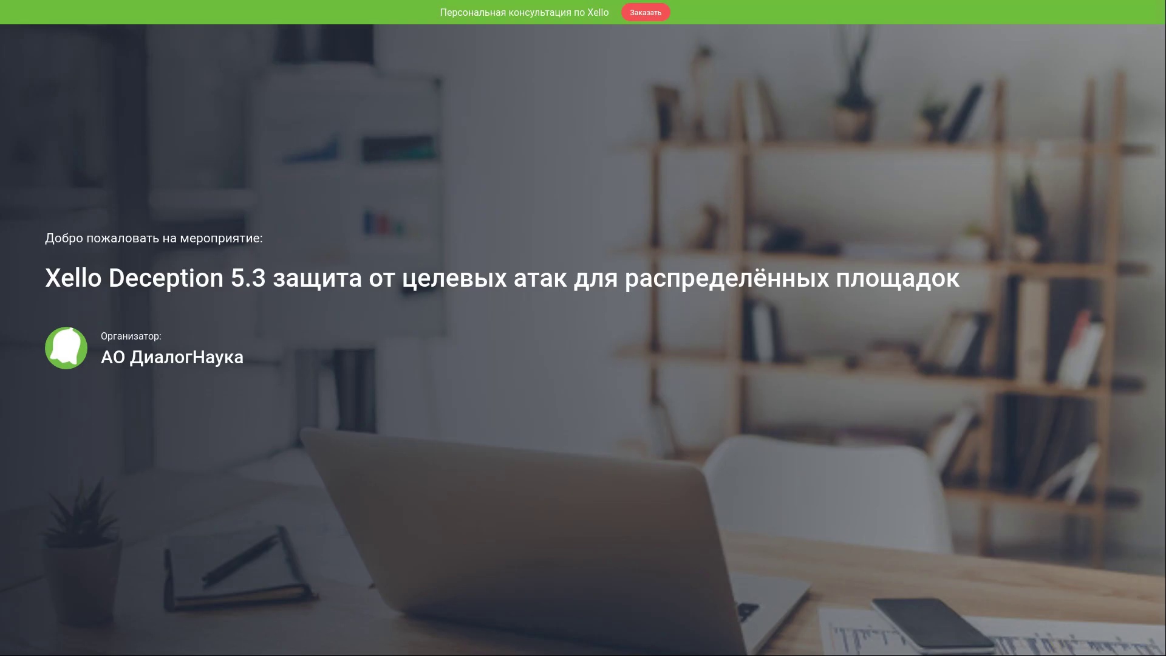